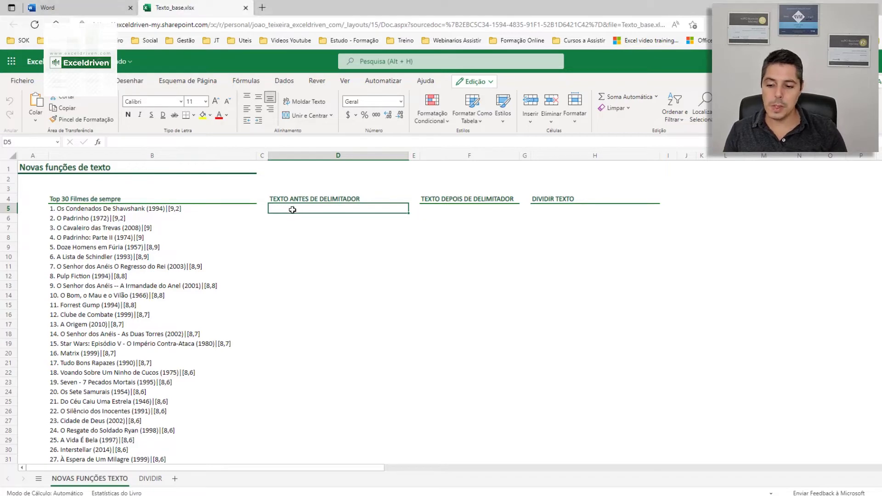
Begin =TEXTOANTES(B5 in D5, using the first film entry in B5 as the text
type("=TEXTO")
key("Down")
key("Down")
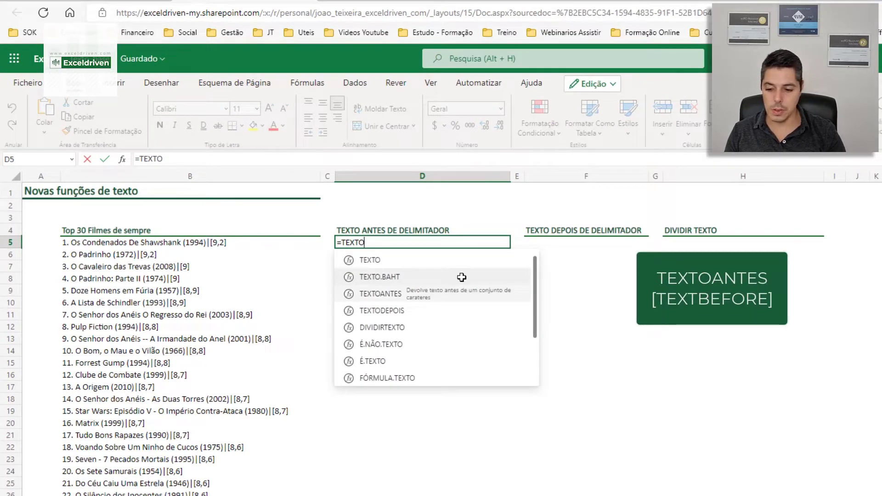
double_click(397, 299)
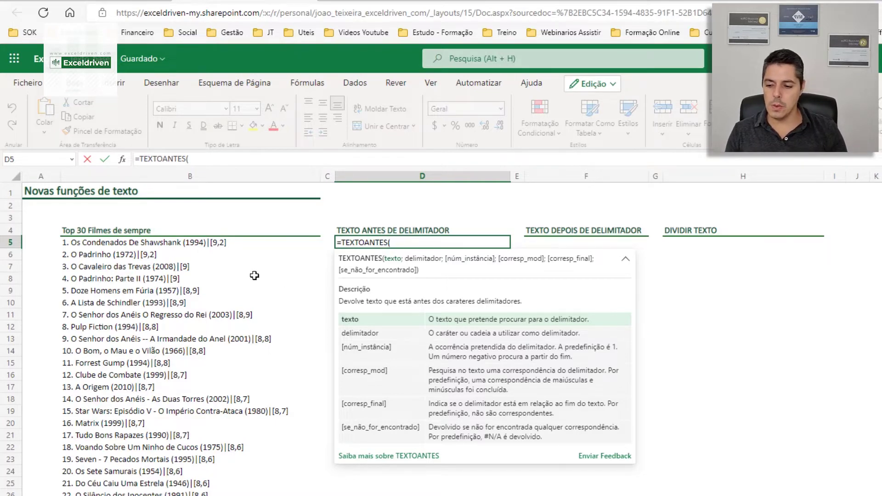
left_click(231, 243)
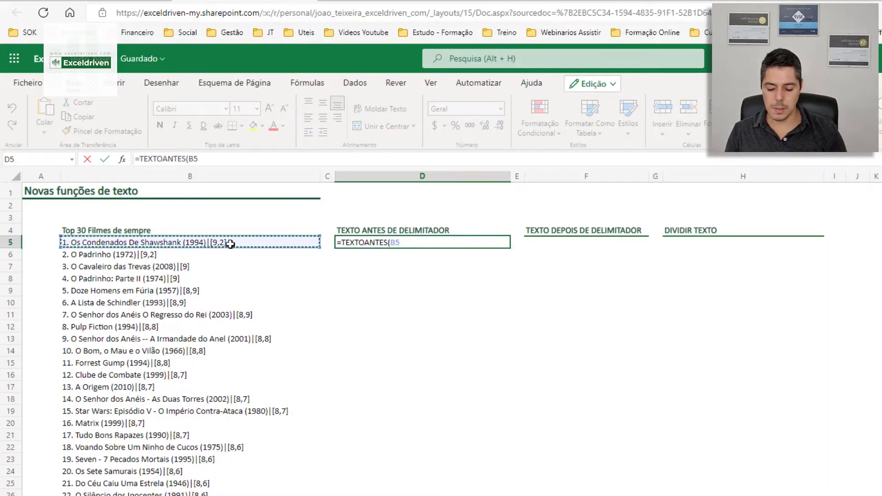
Complete D5 as =TEXTOANTES(B5;"|") to return the first film's text before the pipe
type(";")
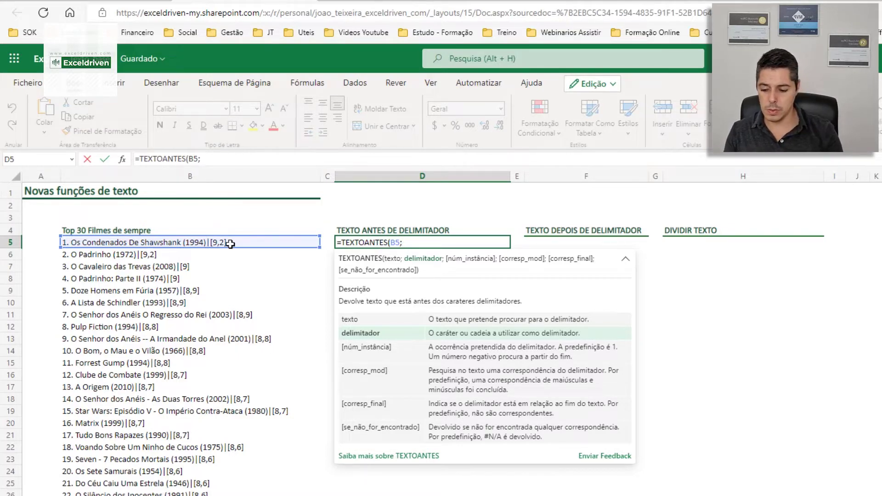
type("|")
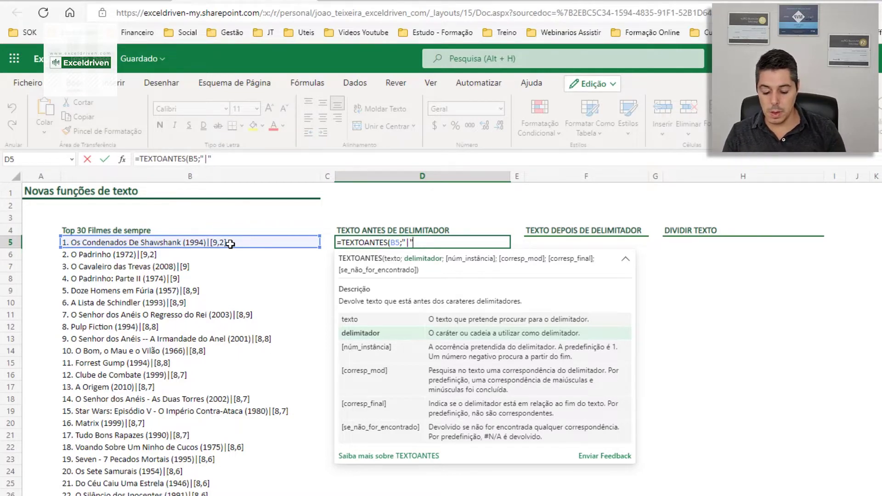
type(";")
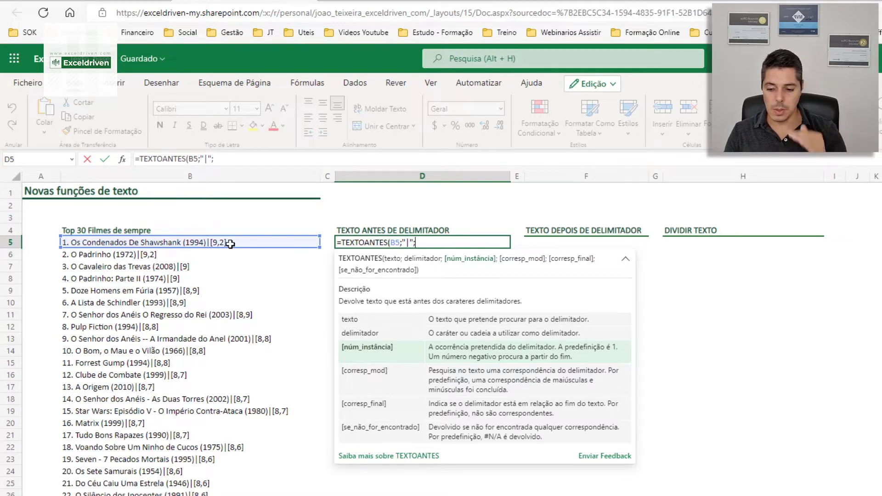
key("BackSpace")
type(")")
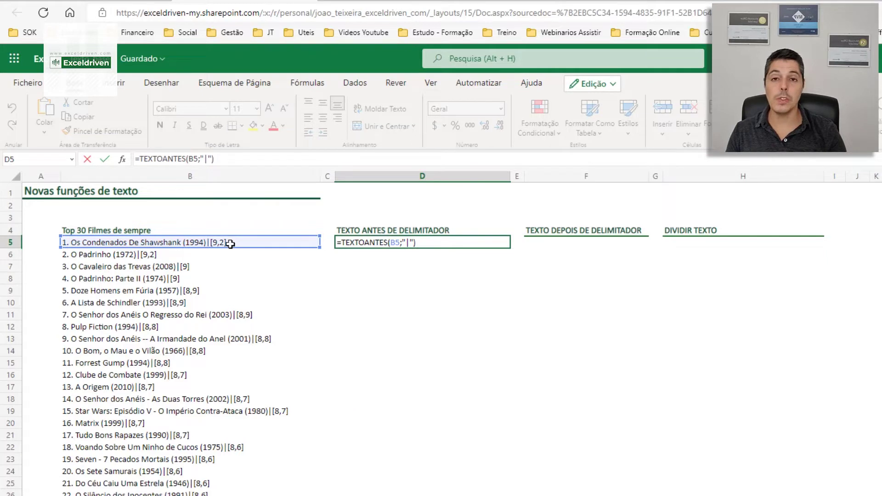
key("Return")
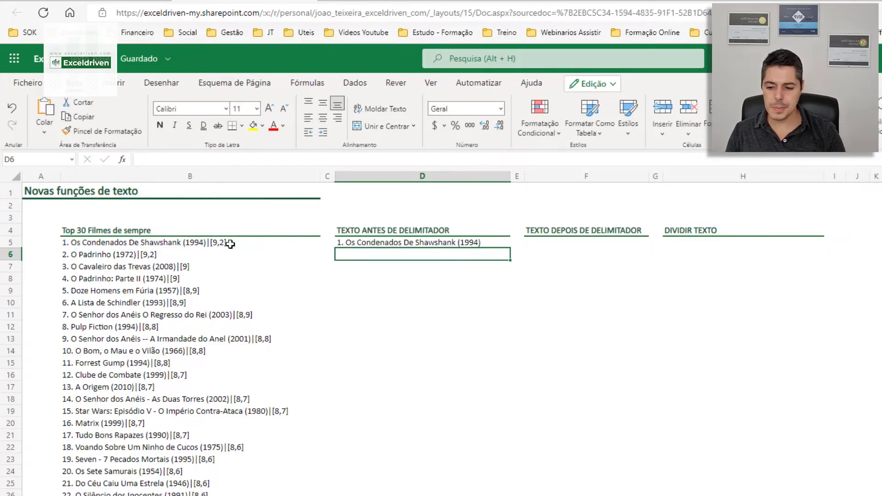
key("Up")
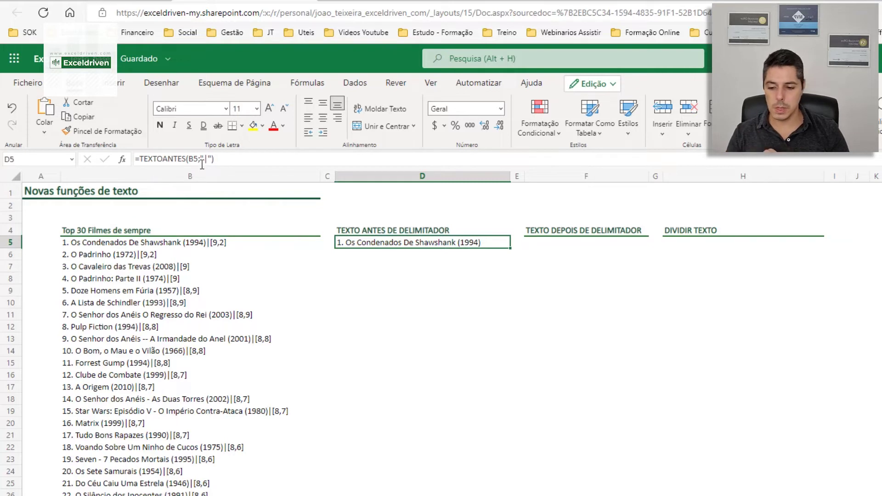
Change the D5 formula to =TEXTOANTES(B5;"d";1), cutting before the first d
left_click(244, 159)
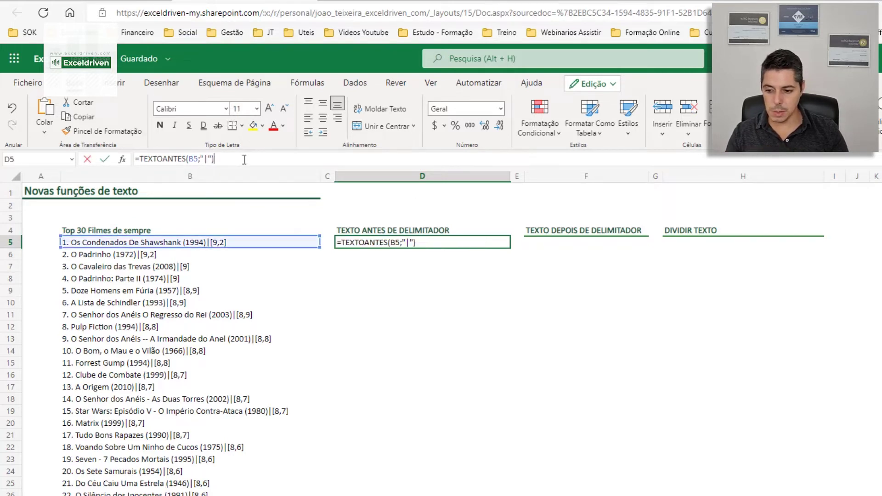
key("BackSpace")
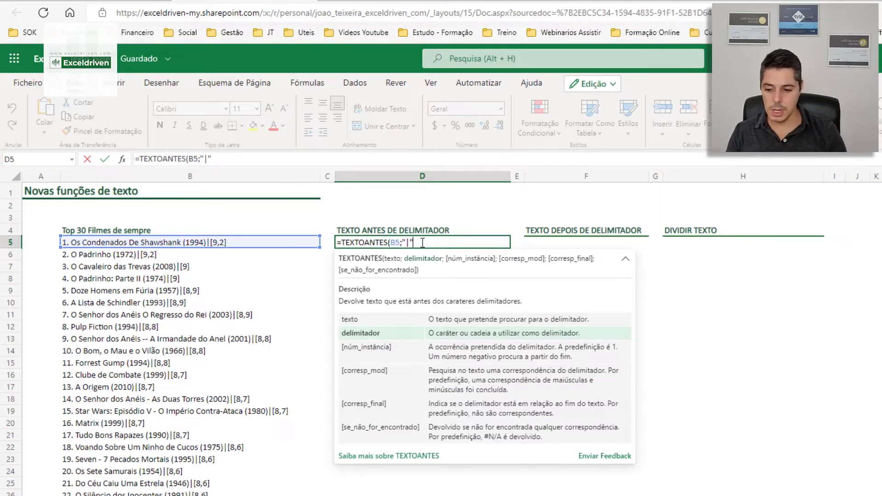
type(";")
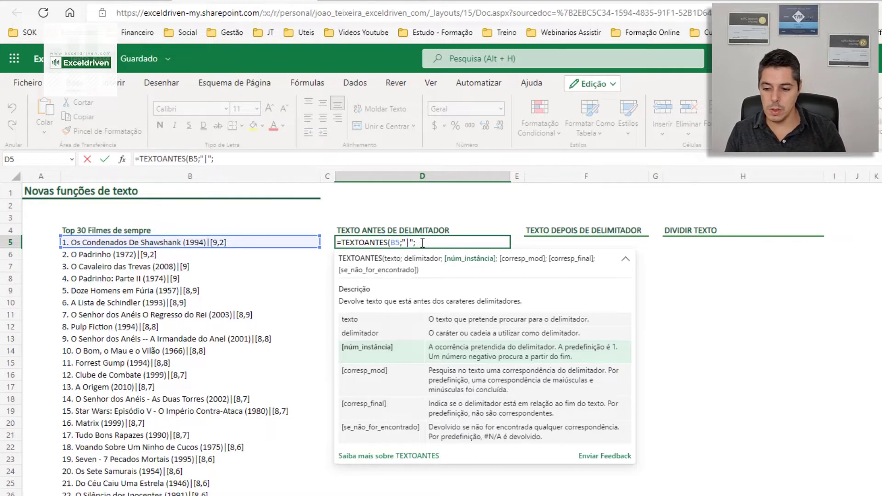
key("Left")
key("Left")
type("d")
key("Right")
key("Right")
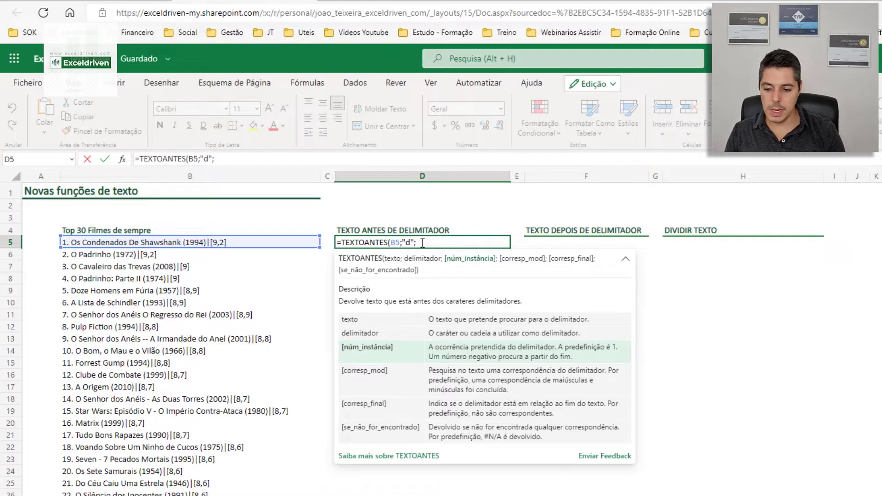
type("1")
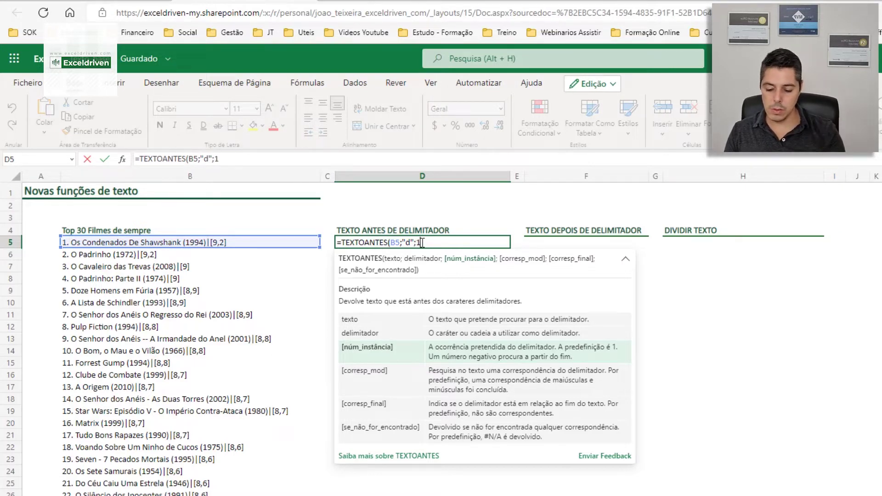
type(")")
key("ctrl+Return")
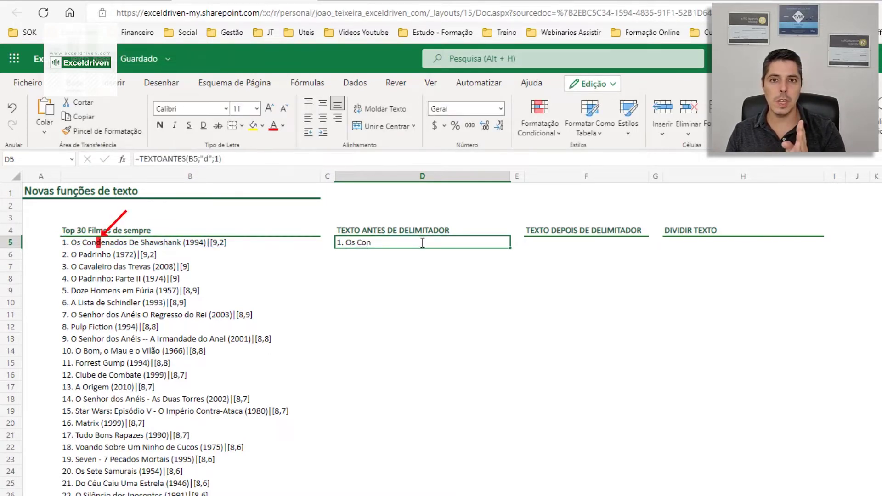
Set the instance to 2 so D5 stops before the second d, showing '1. Os Condena'
double_click(216, 160)
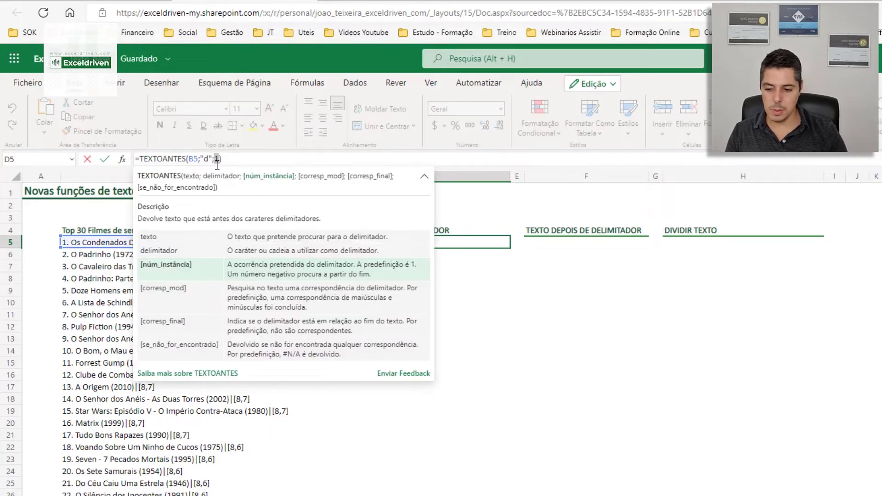
type("2")
key("Return")
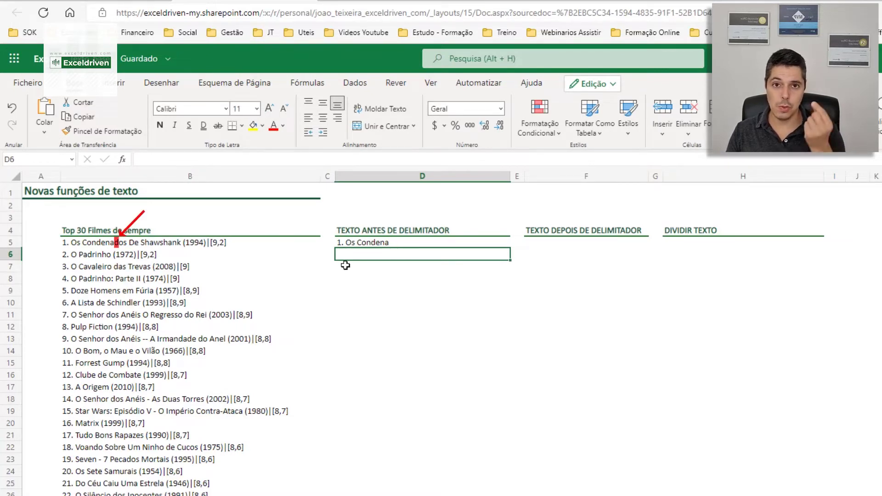
left_click(361, 243)
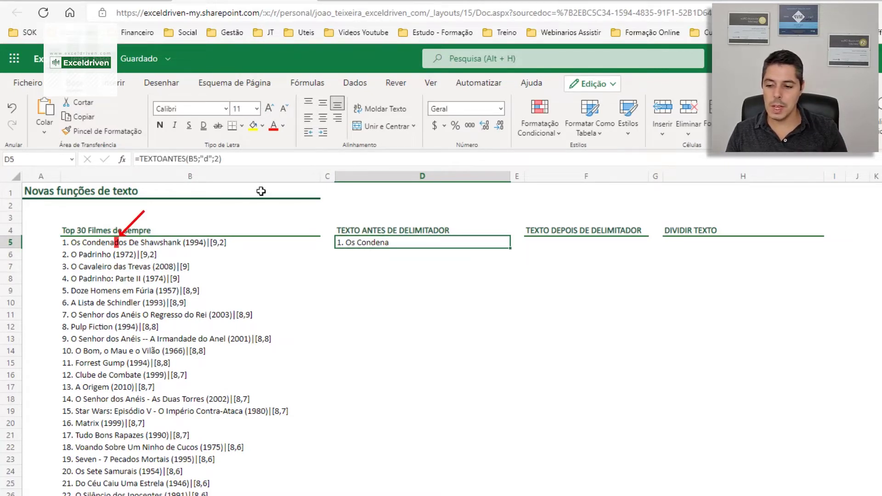
Rewrite D5 as =TEXTOANTES(B5;"|";1;1), restoring the pipe delimiter with instance 1 and match mode 1
double_click(217, 158)
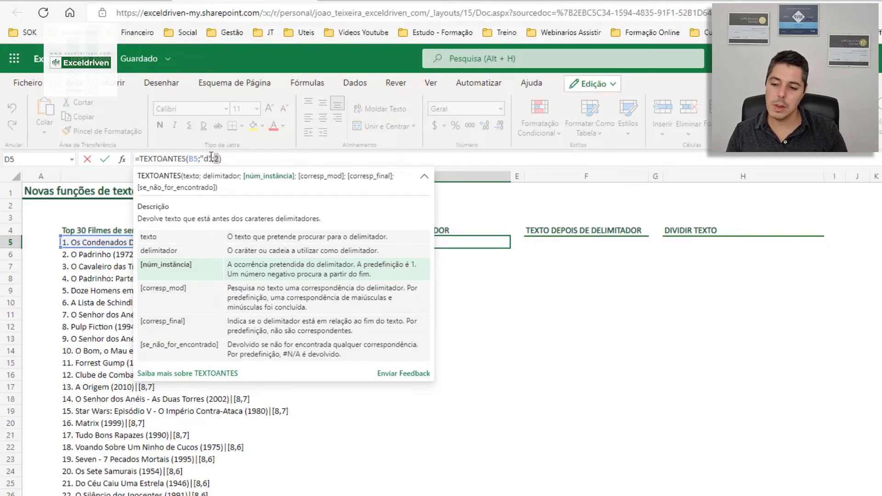
left_click(206, 158)
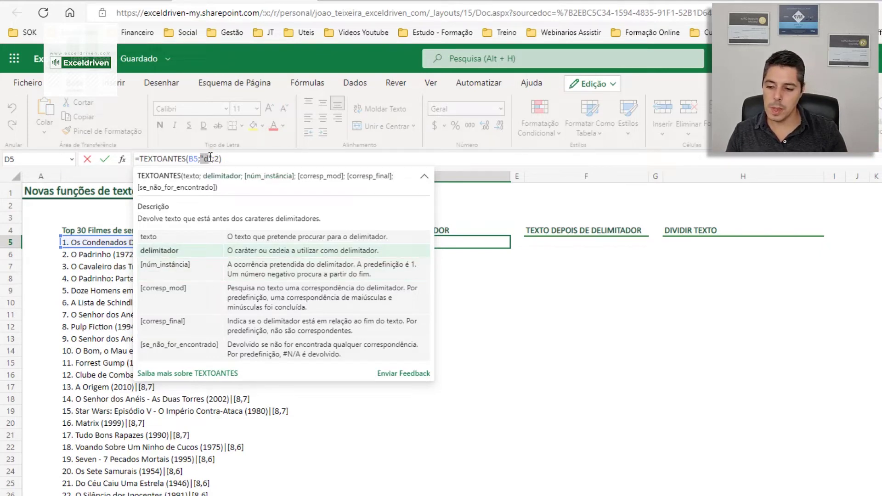
type("\"|")
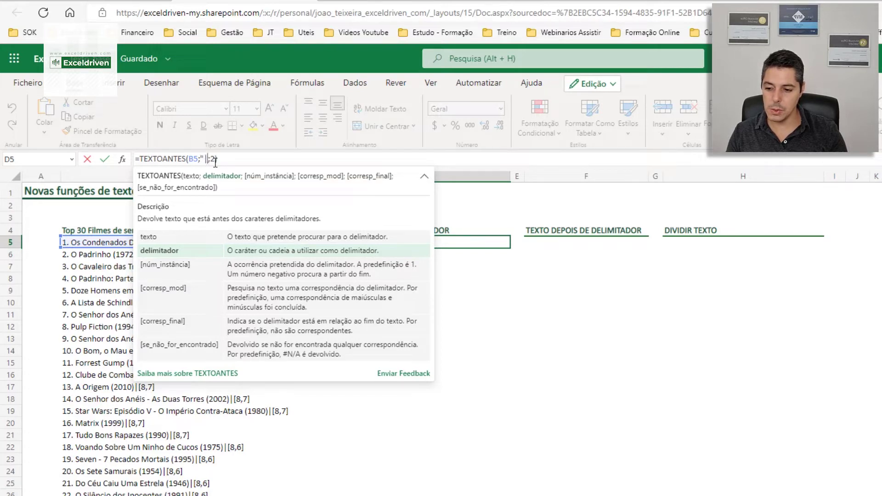
type("\"")
left_click(215, 159)
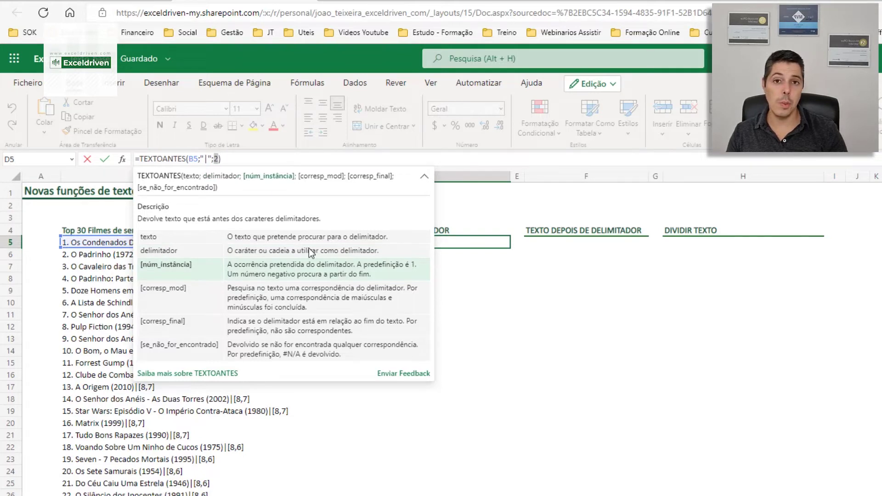
type("1")
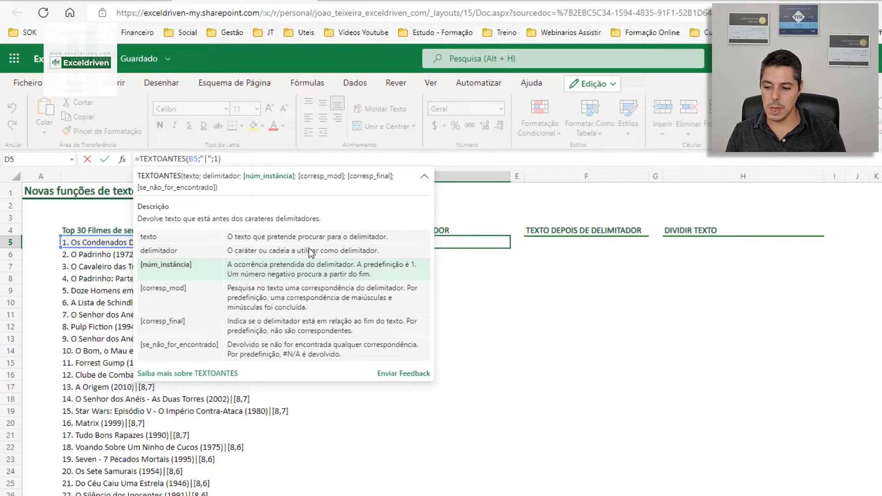
type(";")
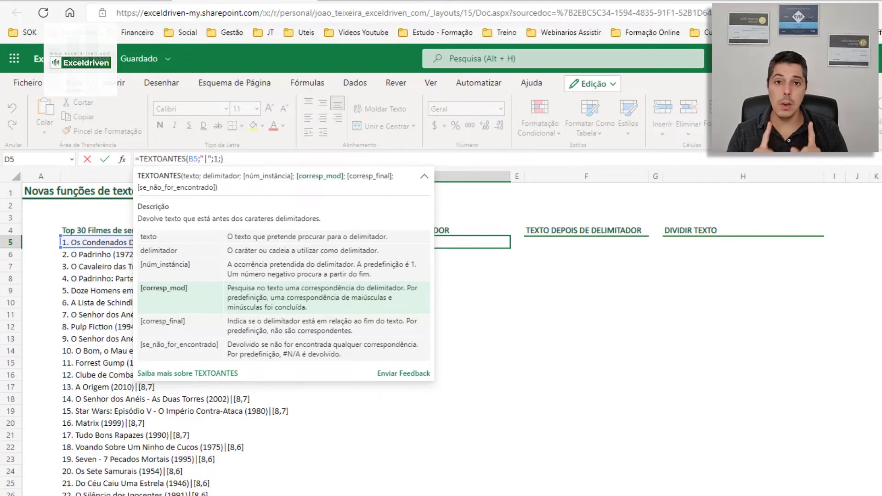
type(";")
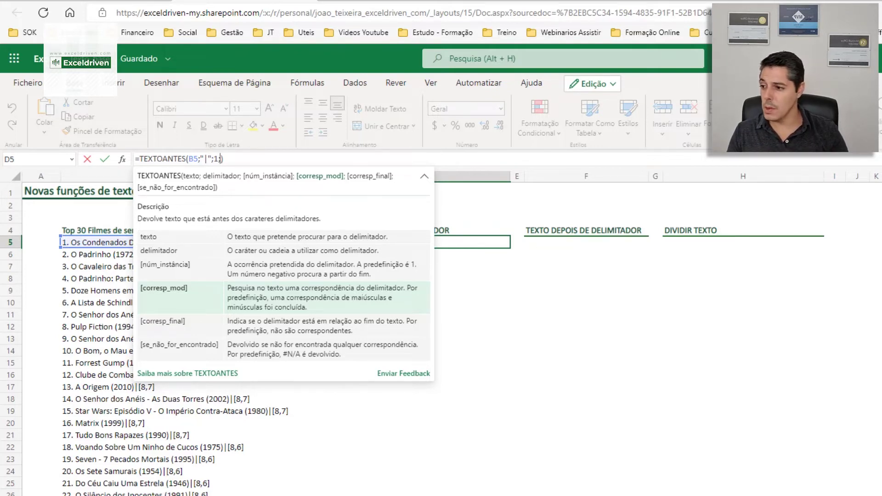
type("1")
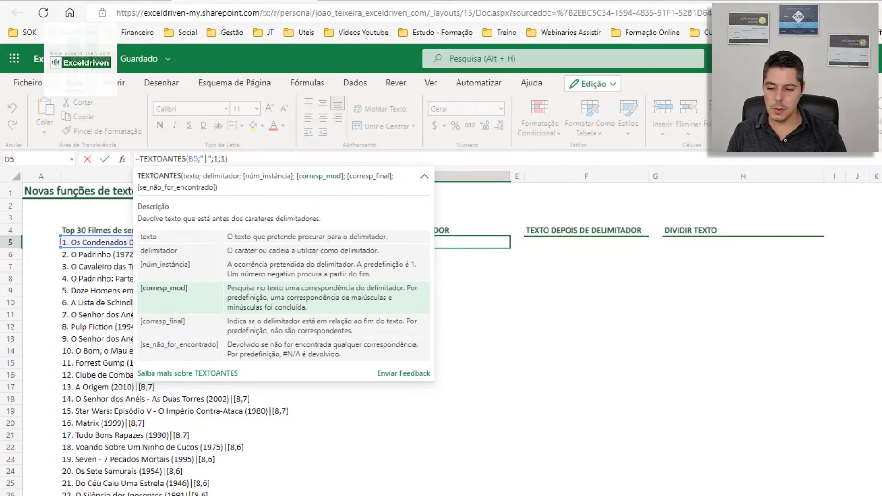
key("Return")
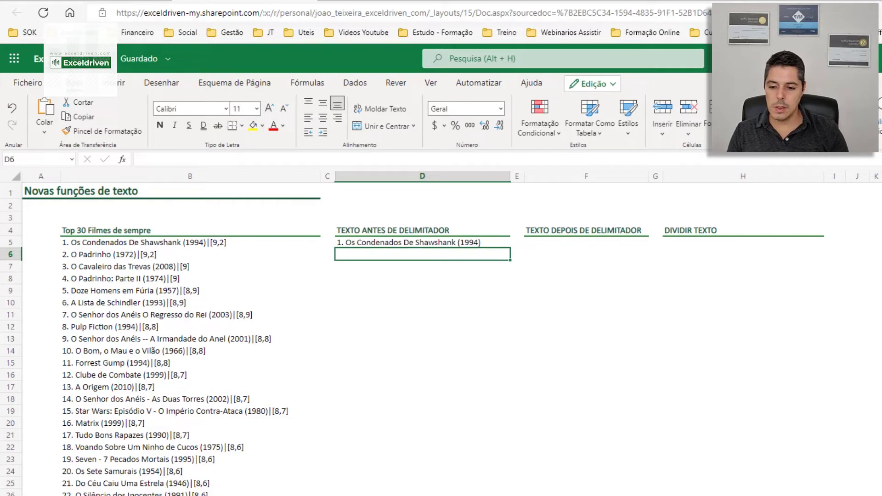
Change the D5 formula's delimiter to uppercase "D"
left_click(411, 246)
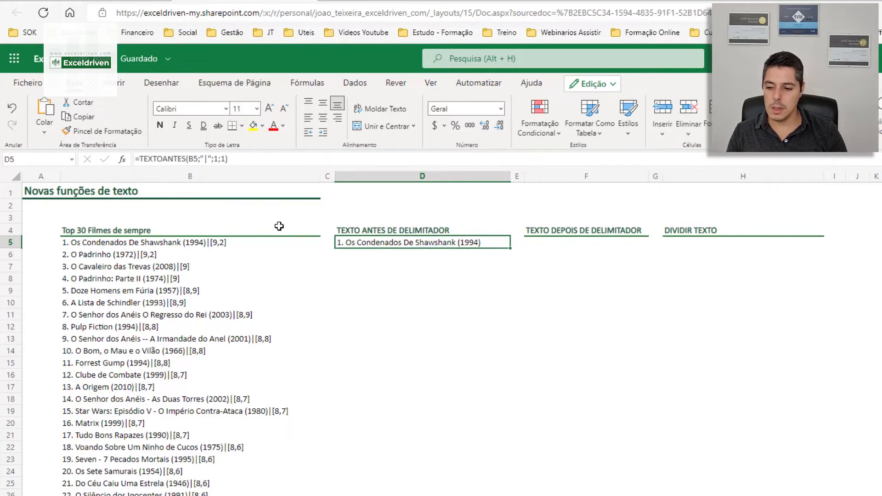
left_click(205, 157)
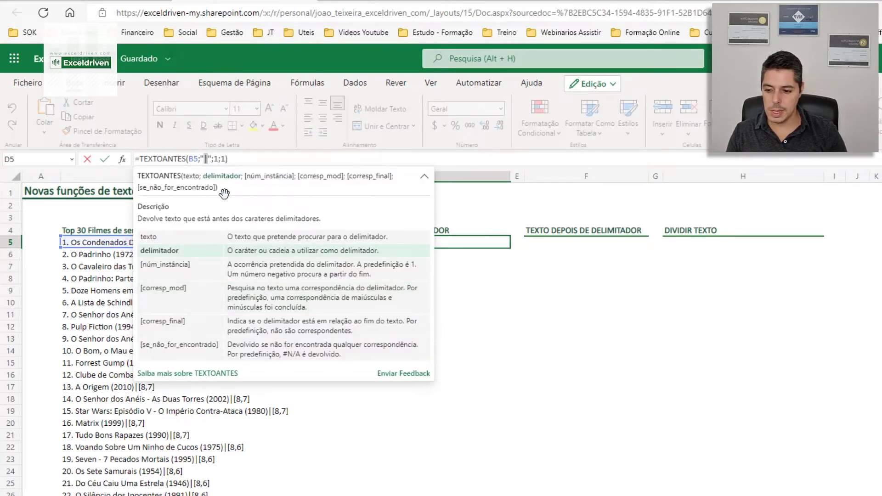
type("D")
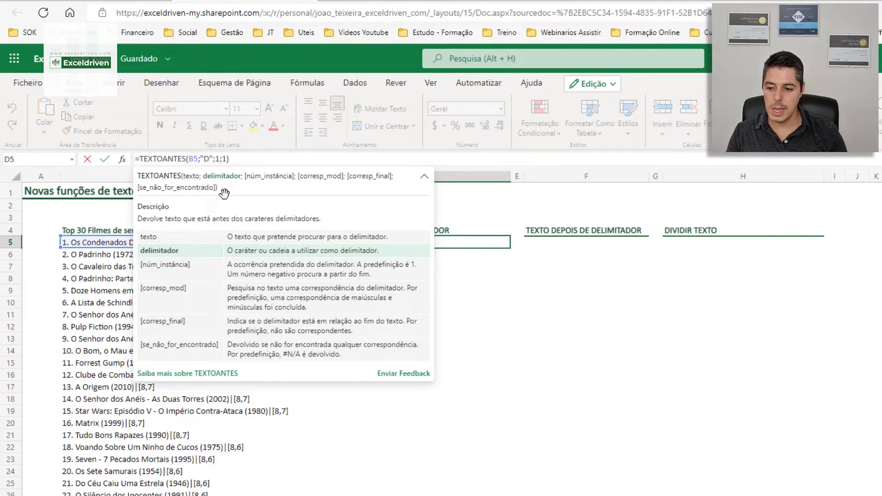
left_click(247, 159)
key("Return")
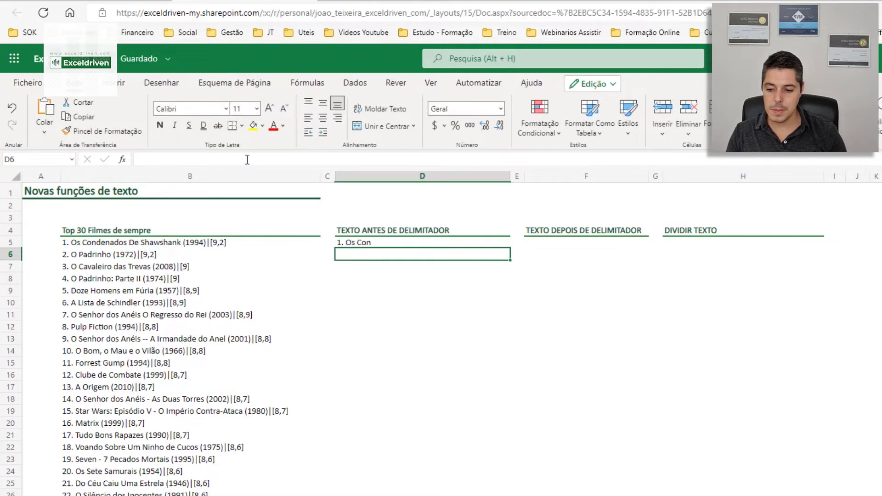
Toggle D5's match mode to 0 (case-sensitive), then back to 1 (ignore case)
left_click(374, 243)
left_click(226, 157)
type("0")
key("Return")
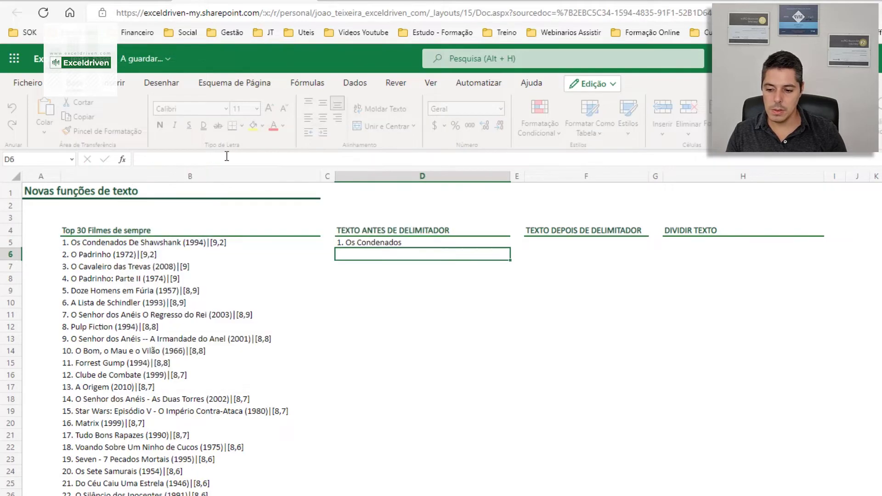
left_click(441, 241)
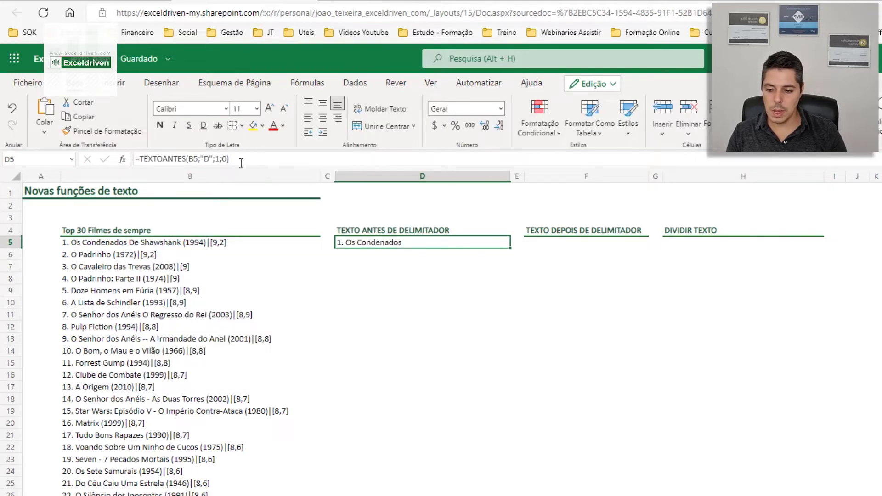
left_click(224, 158)
type("1")
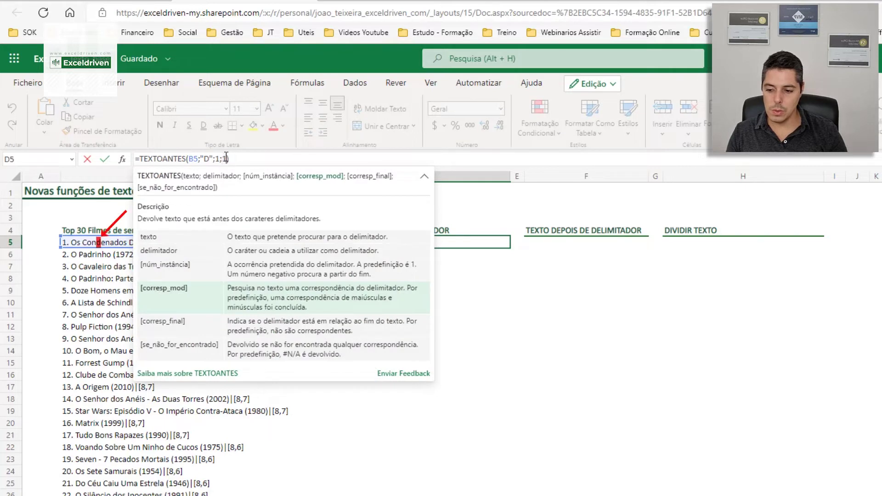
key("Return")
Compare again with match mode 0, then restore 1 so D5 shows '1. Os Con'
left_click(399, 240)
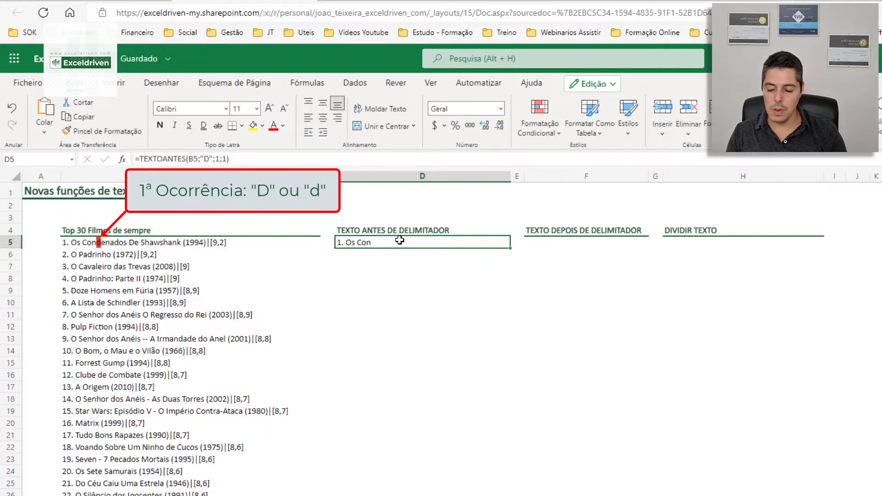
left_click(224, 158)
double_click(225, 158)
type("0")
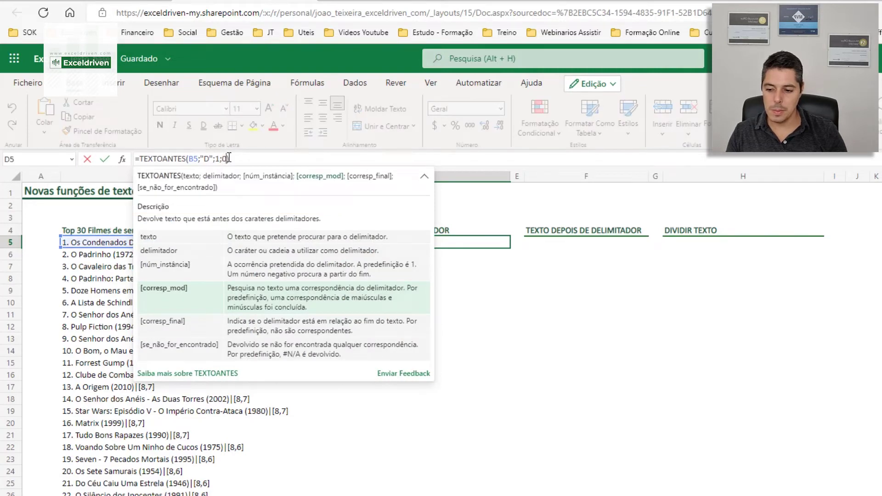
key("Return")
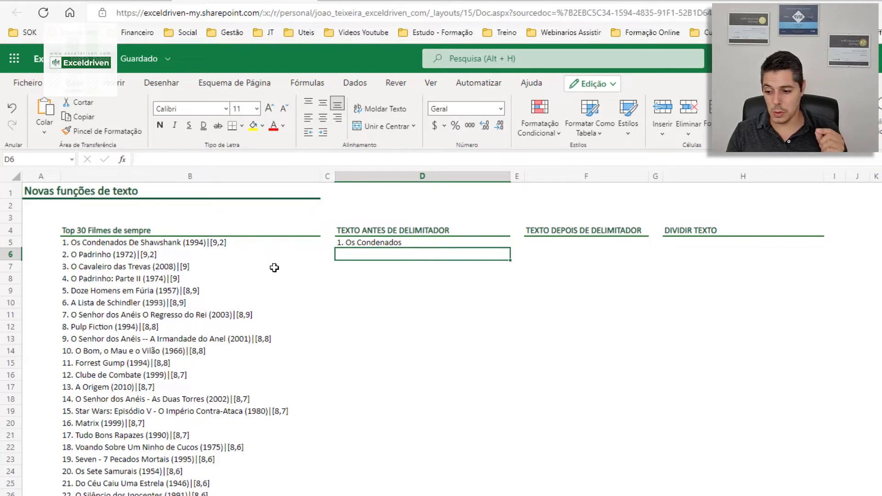
left_click(376, 242)
left_click(224, 158)
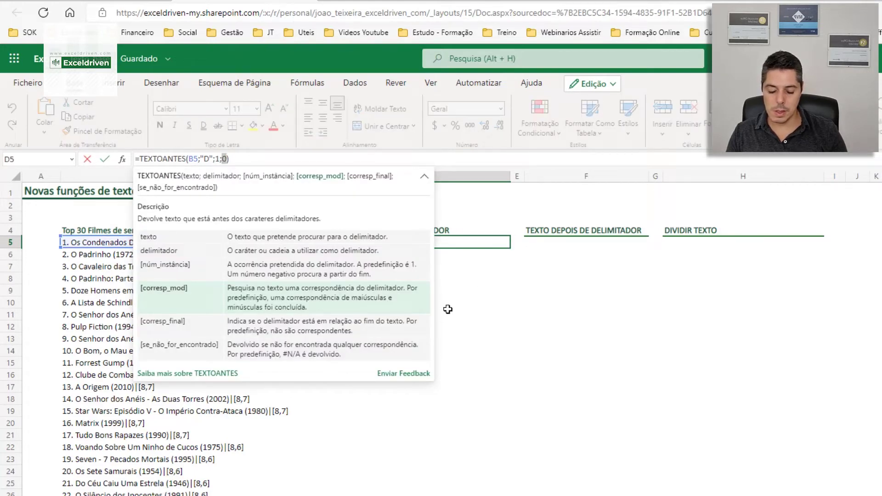
type("1")
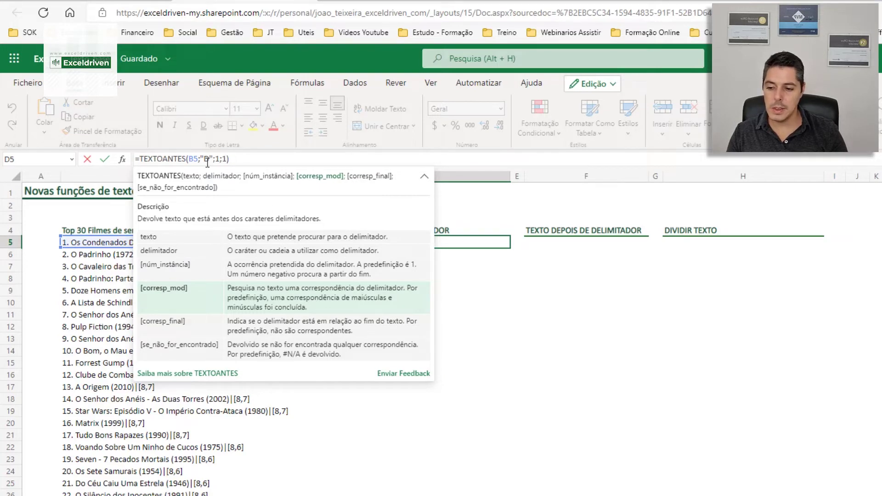
left_click(239, 157)
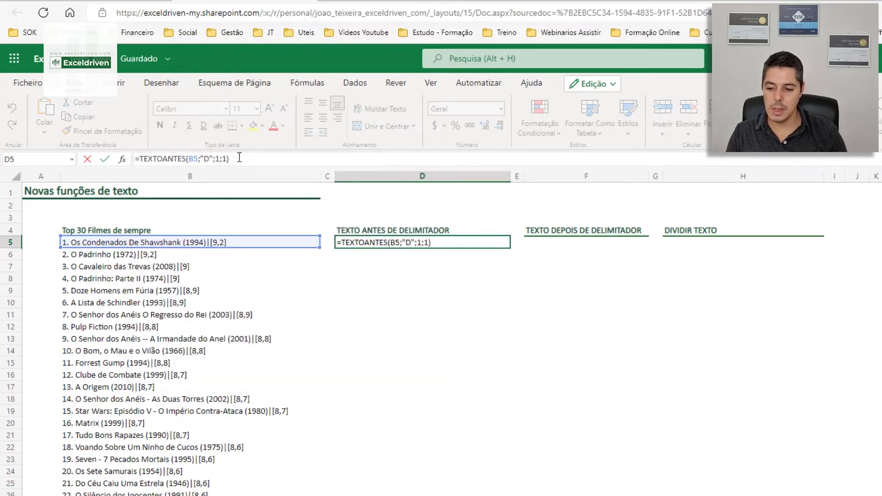
key("Return")
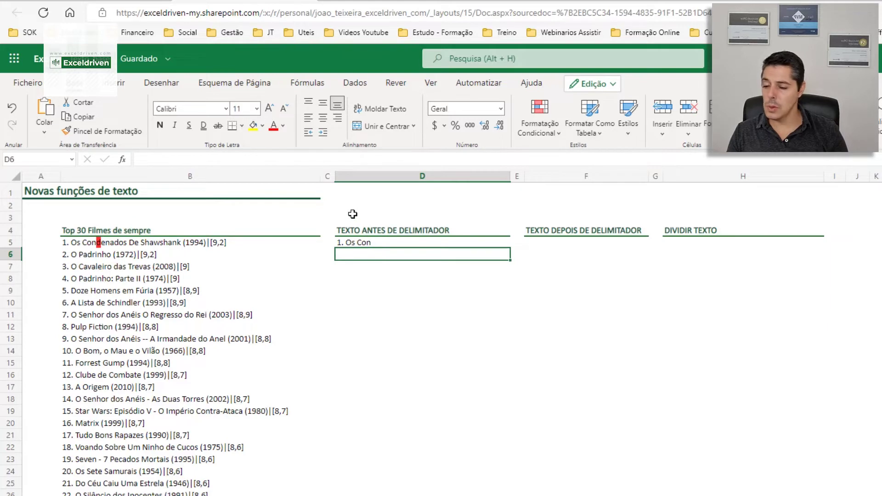
left_click(406, 242)
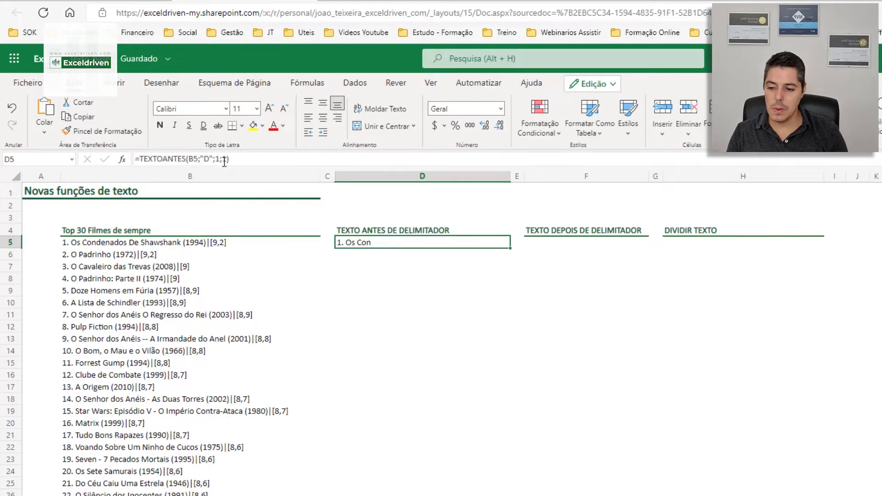
Change D5 to =TEXTOANTES(B5;"|";1;0;1), adding the end-of-text matching argument
double_click(226, 159)
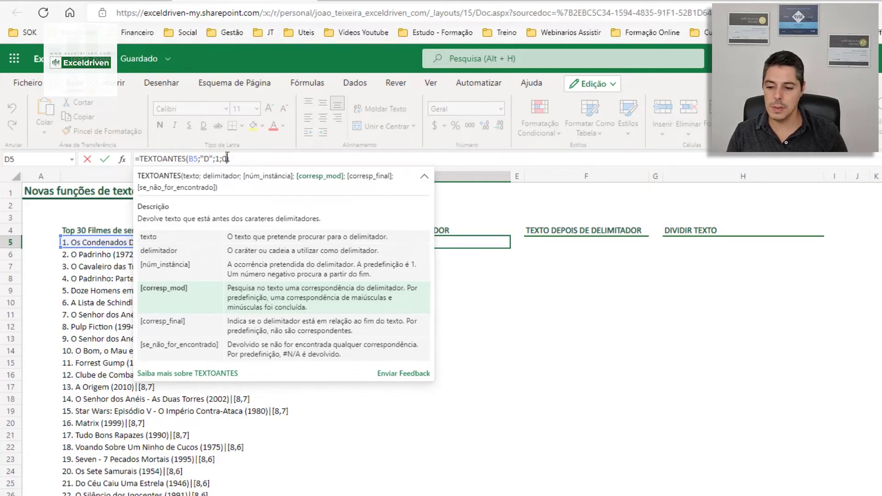
key("Return")
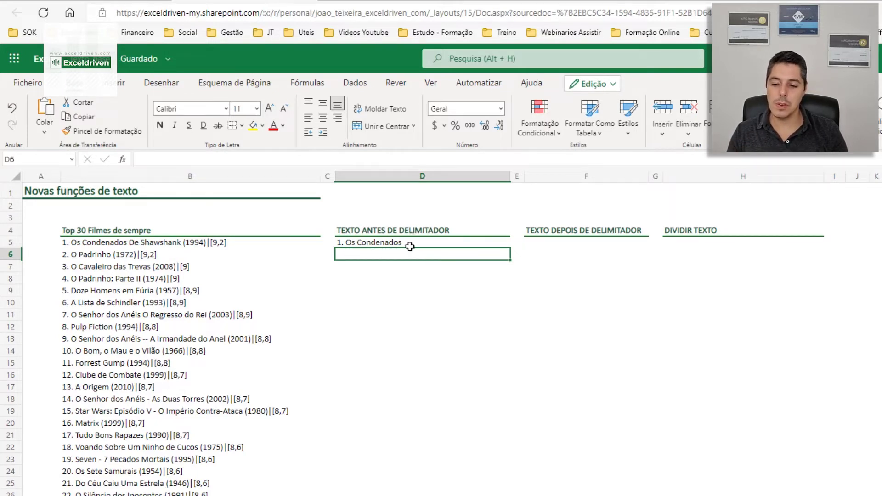
left_click(400, 243)
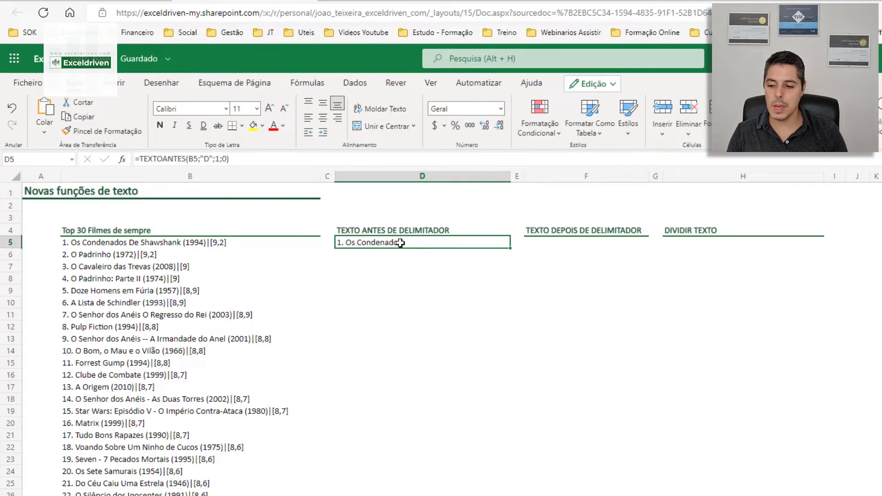
left_click(207, 158)
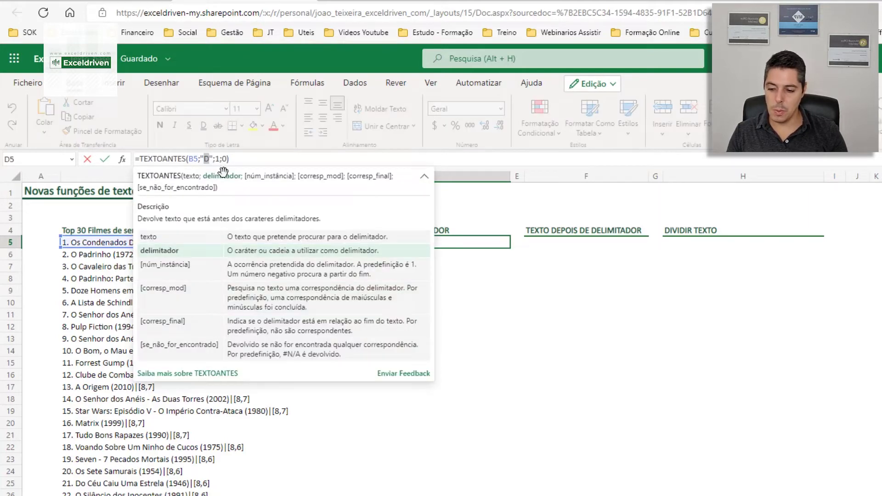
type("|")
left_click(224, 159)
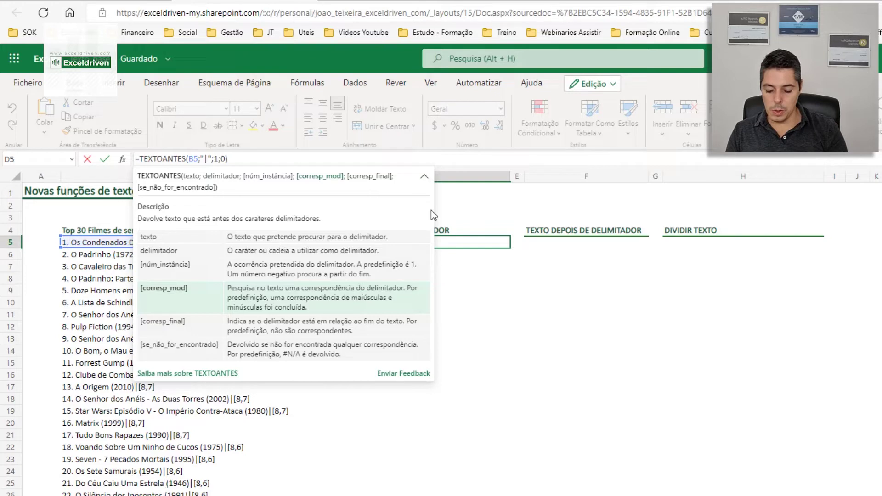
type(";")
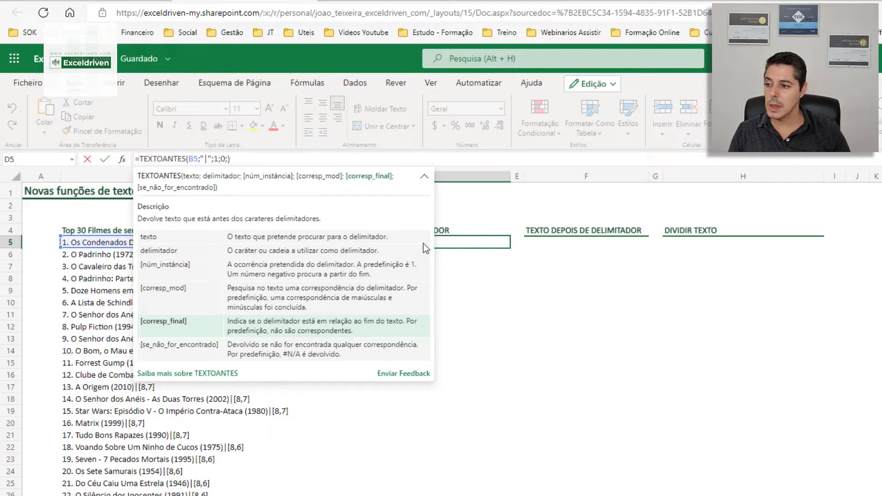
type("1")
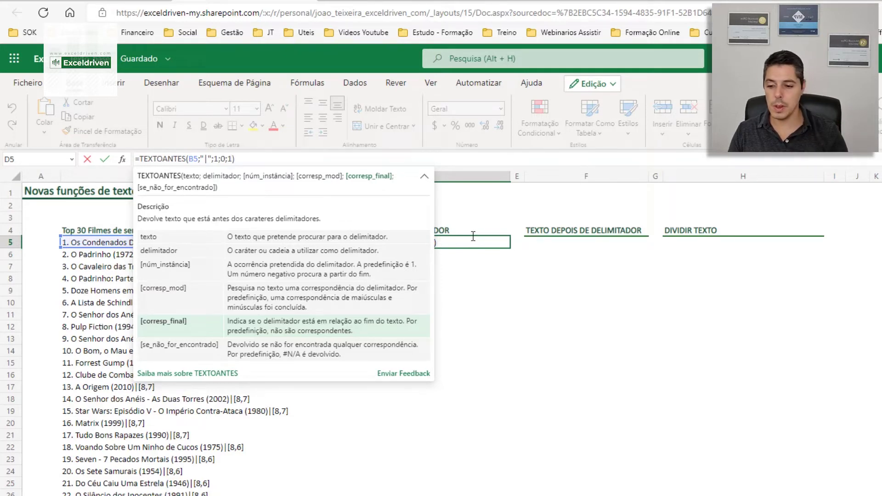
left_click(345, 158)
key("ctrl+Return")
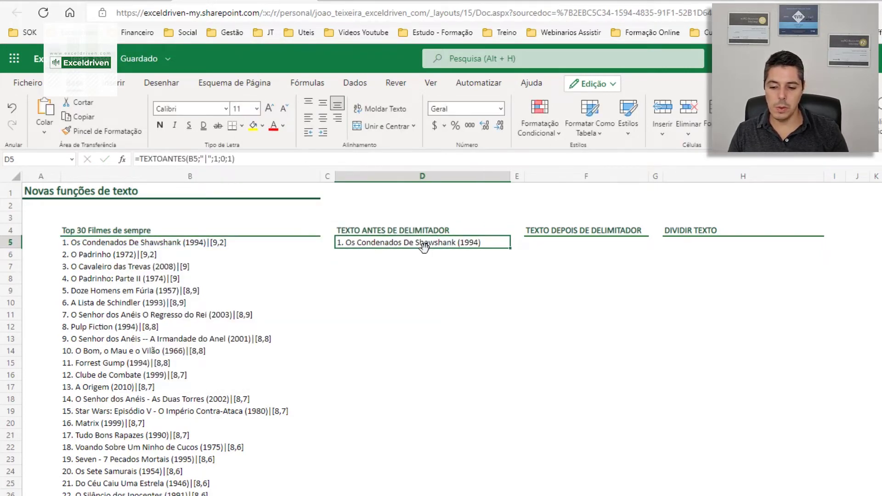
left_click(118, 266)
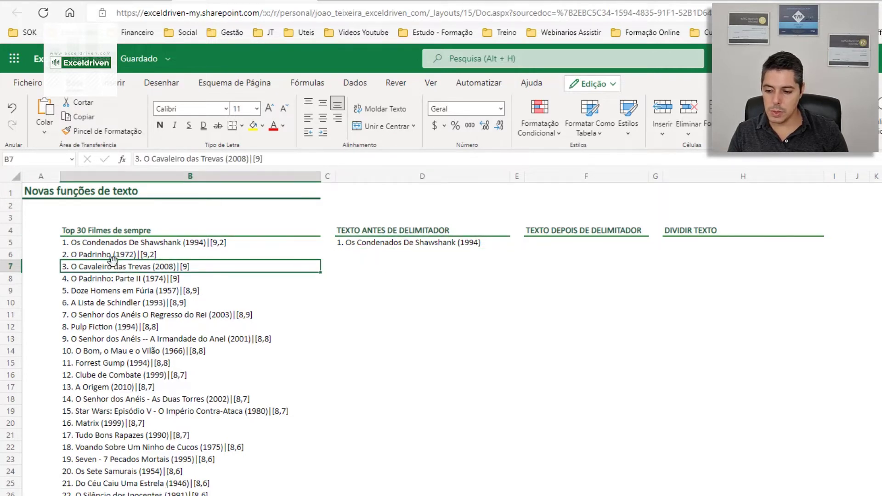
Delete the "|" from B7's film text
left_click(251, 159)
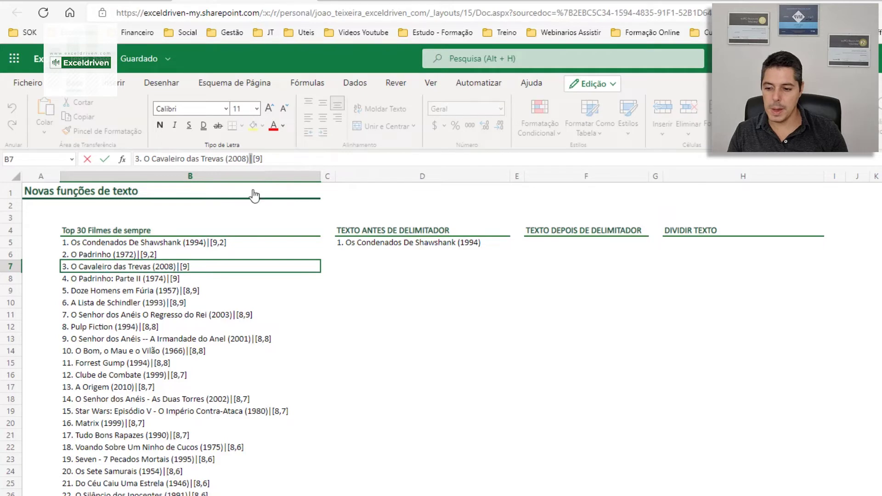
key("Delete")
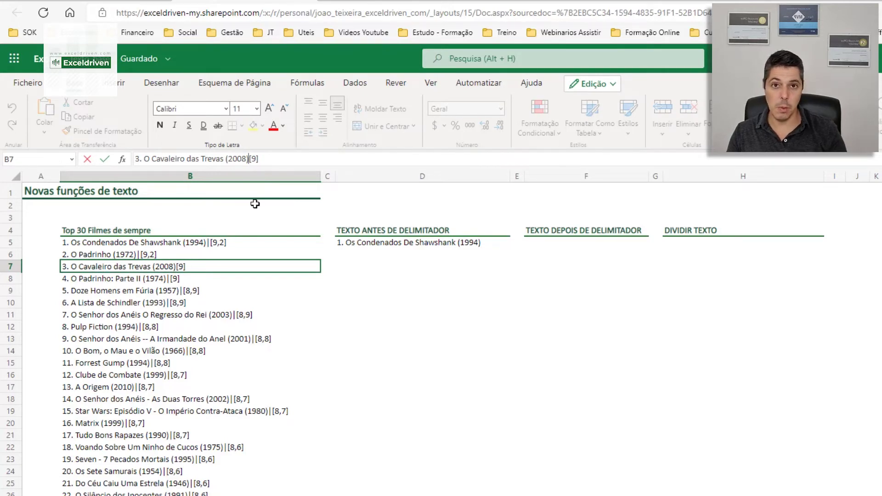
key("Return")
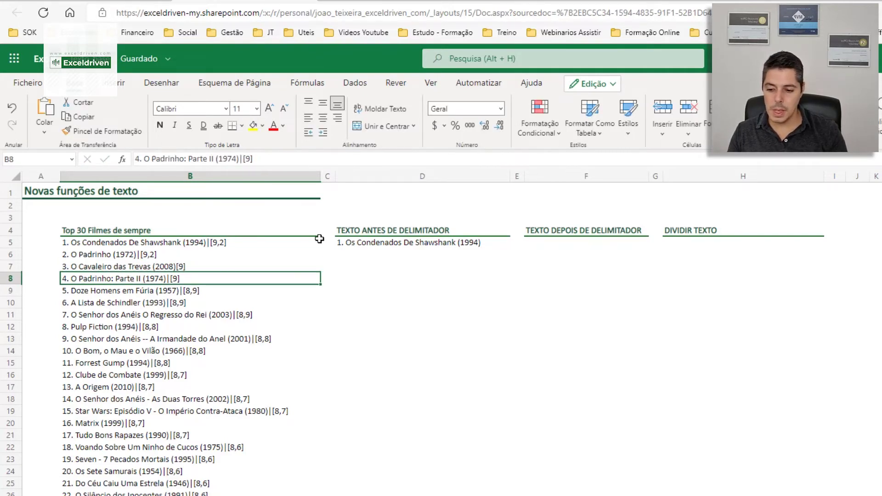
Fill D5's formula down to D7, where it returns B7's full text
left_click(371, 240)
left_click_drag(509, 248, 506, 262)
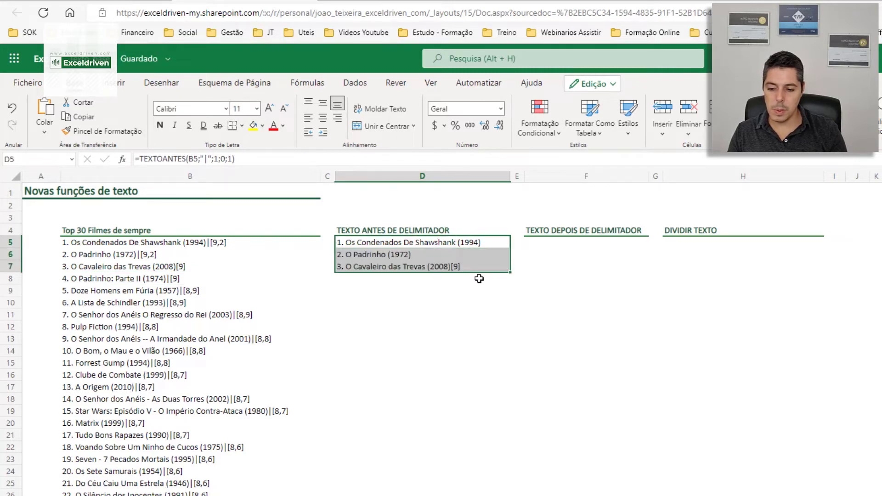
left_click(469, 268)
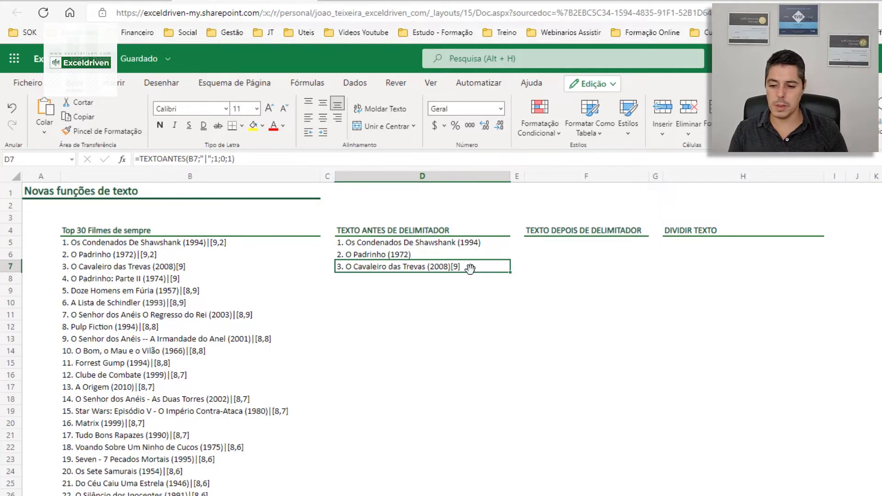
left_click(454, 242)
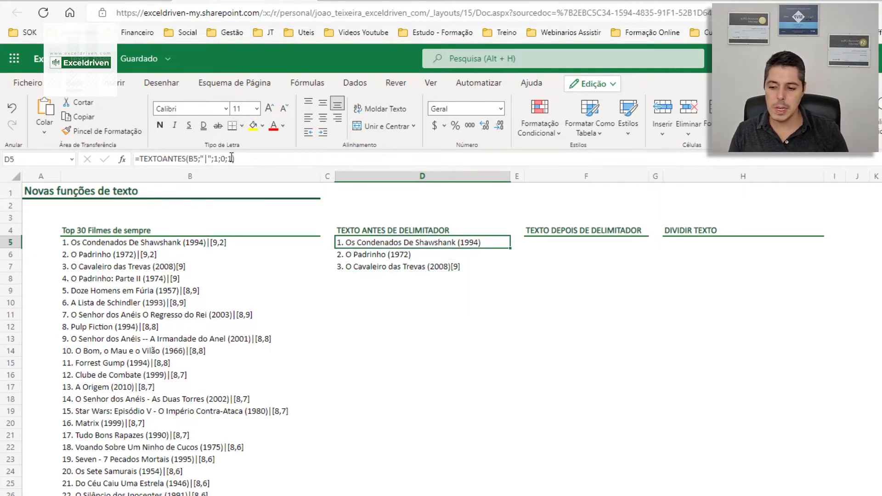
left_click(233, 158)
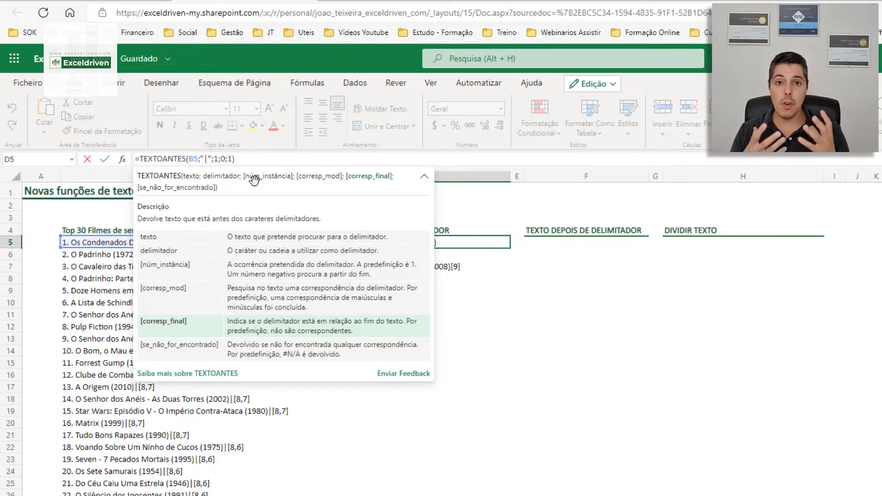
Make D5 =TEXTOANTES(B5;"|";1;0;0;"Sem Correspondencia") with a not-found fallback
key("BackSpace")
type("0")
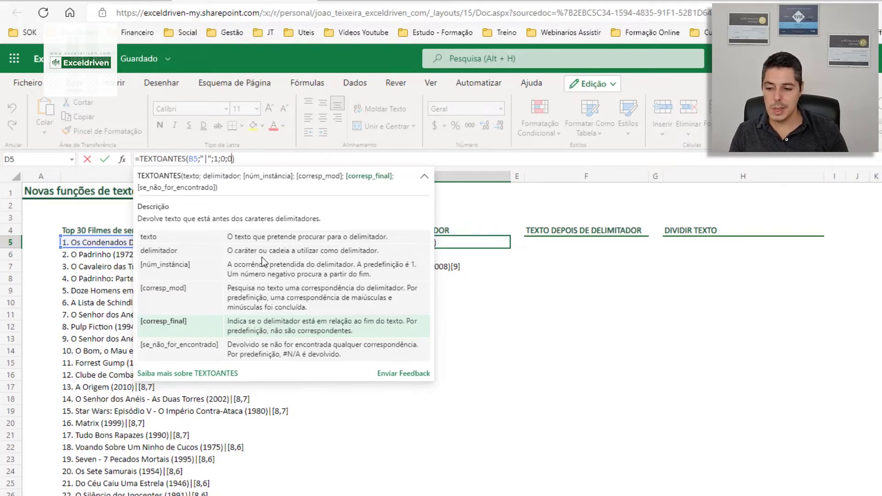
type(";")
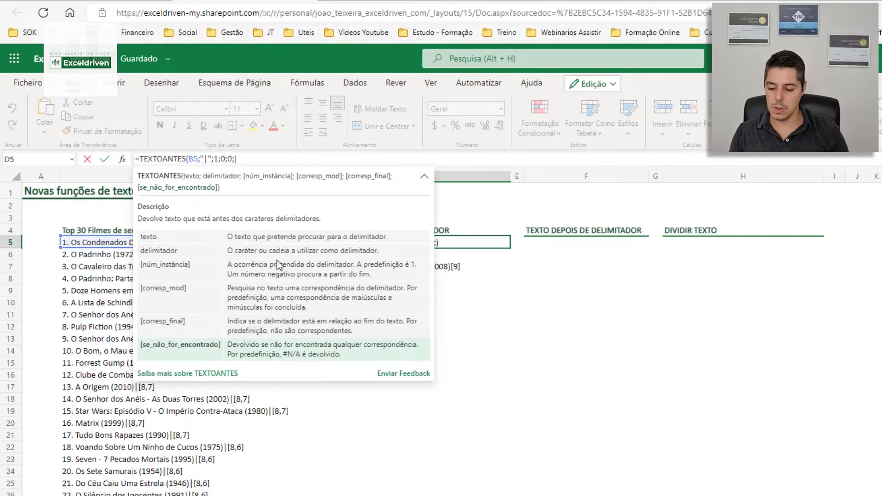
type("\"|\";1;0;0;\"Sem Correspondencia")
key("Return")
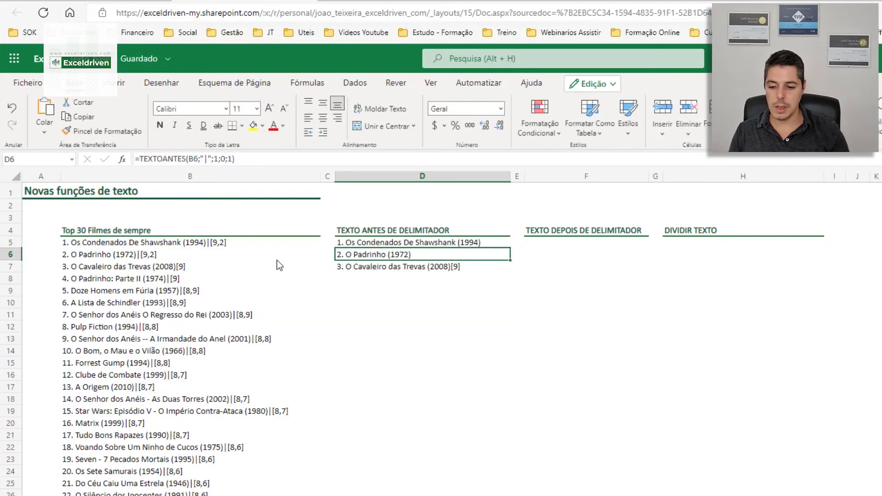
Fill the formula down to D8, so D7 shows Sem Correspondencia
left_click(464, 245)
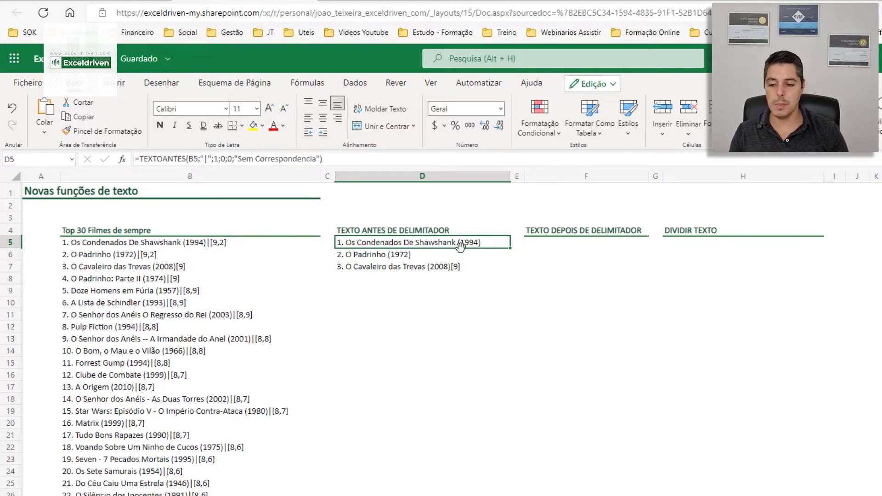
left_click_drag(510, 248, 503, 259)
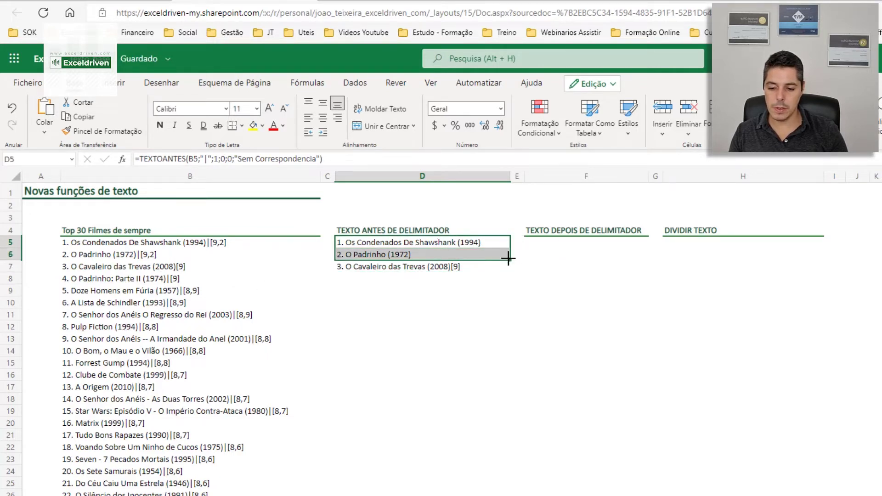
left_click_drag(508, 259, 508, 277)
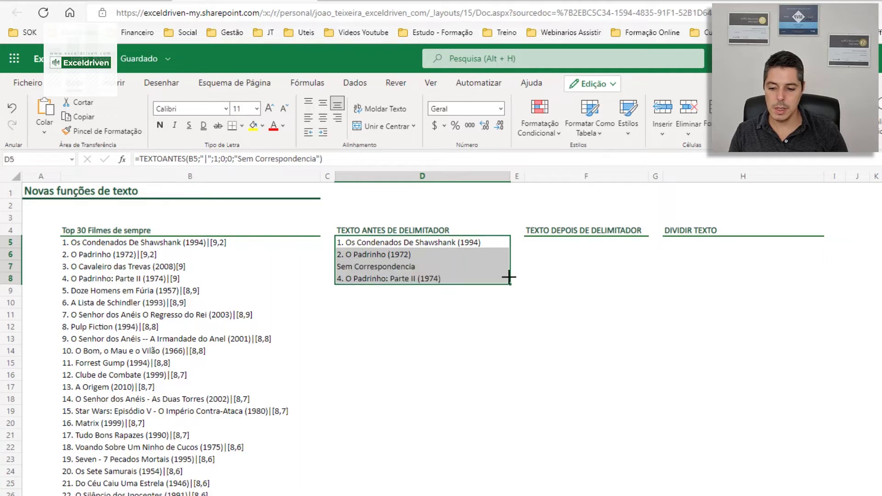
left_click(428, 265)
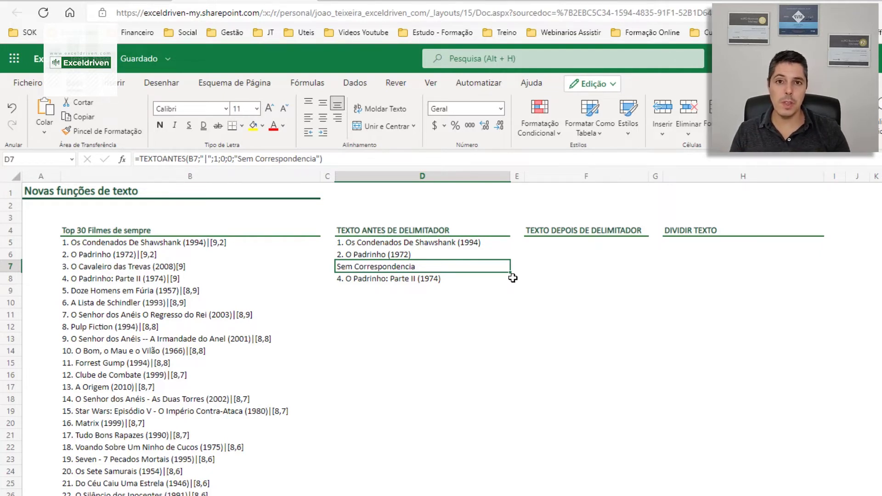
Review the D5 formula's arguments without changing it
left_click(448, 241)
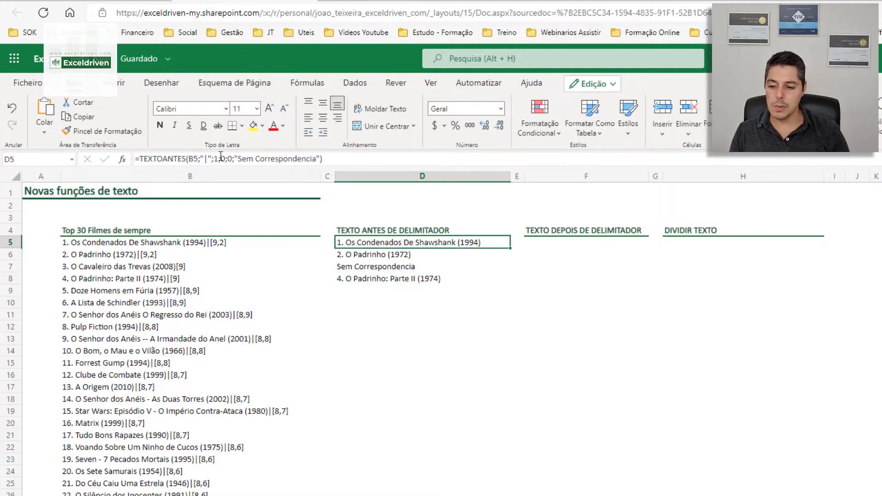
left_click(220, 159)
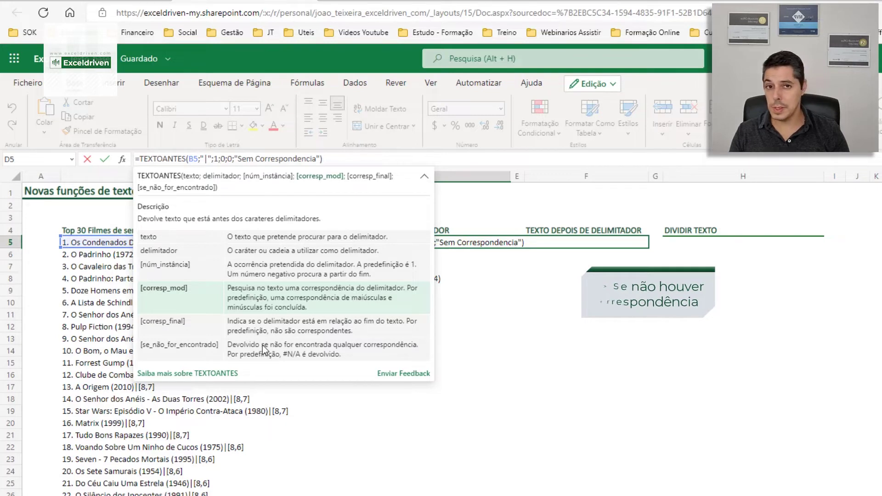
left_click(340, 160)
key("Return")
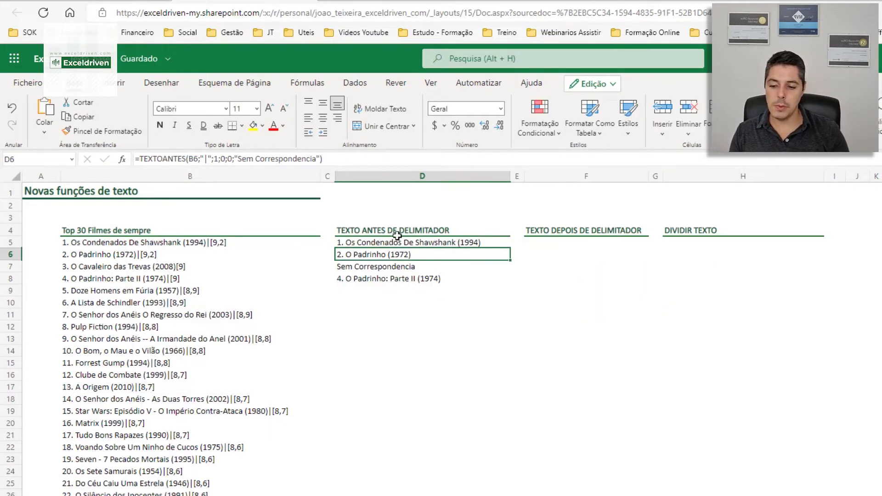
left_click(396, 241)
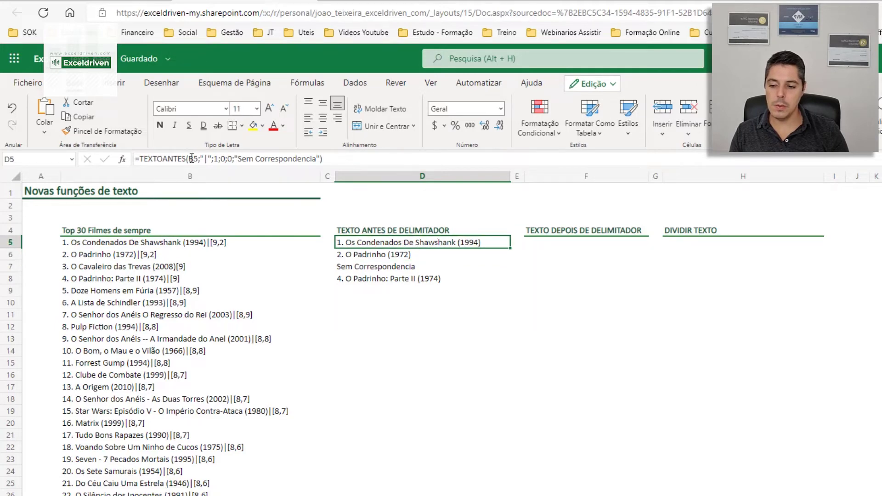
double_click(192, 159)
key("Escape")
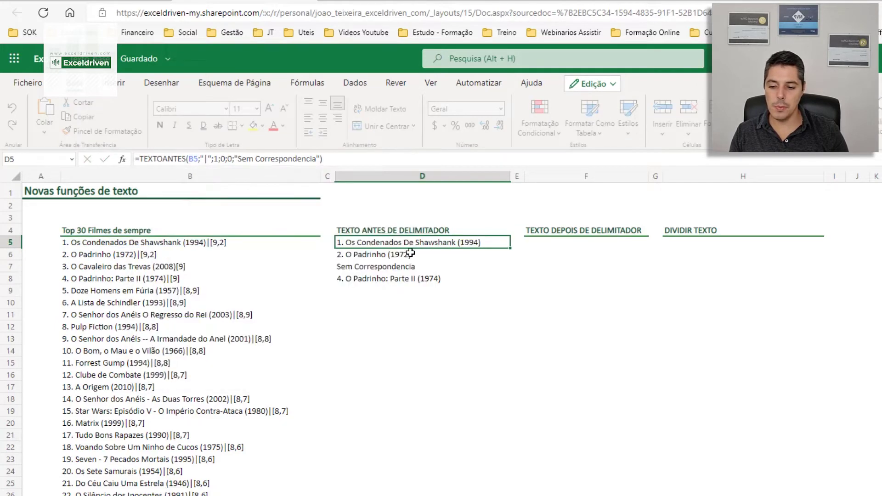
Clear the copied formulas from D6:D8
left_click_drag(409, 255, 413, 277)
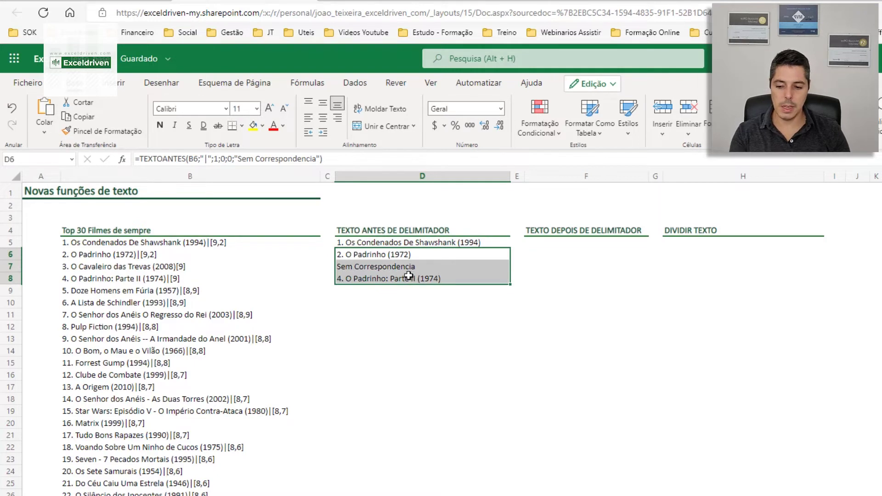
key("Delete")
left_click(412, 241)
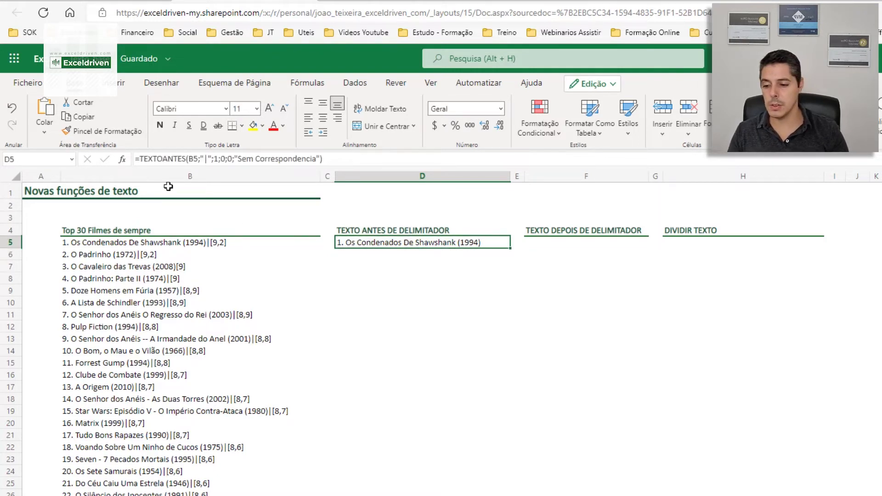
Change D5's reference to B5:B34 so the film titles spill down column D
double_click(193, 158)
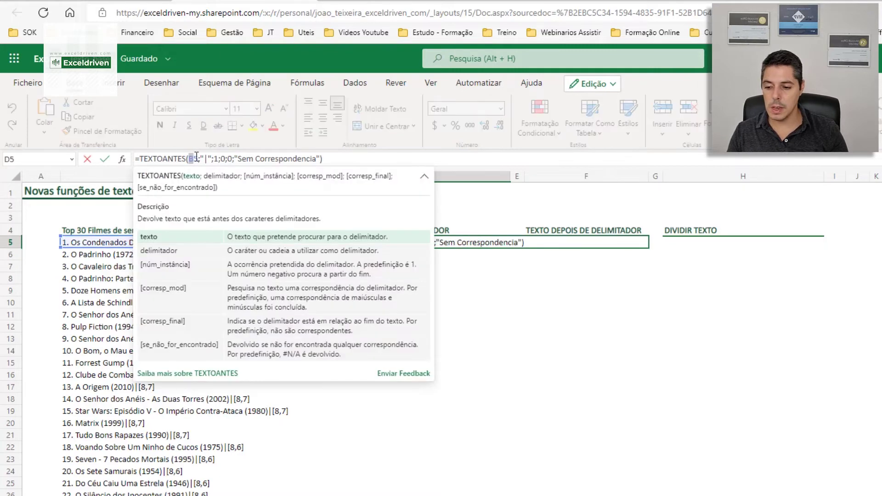
left_click_drag(84, 242, 137, 495)
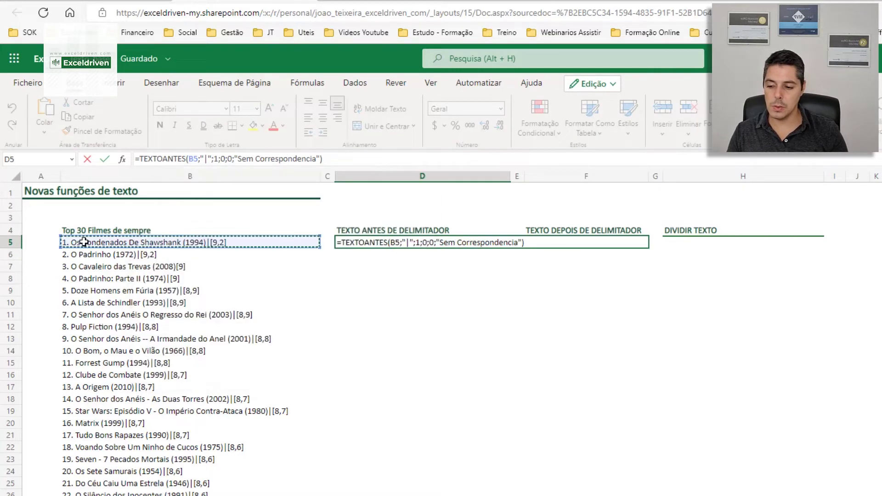
left_click_drag(137, 494, 142, 495)
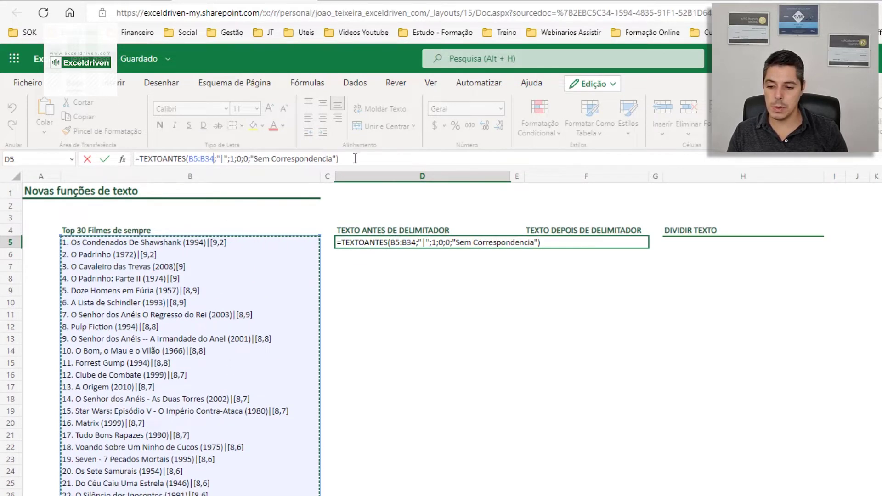
key("Return")
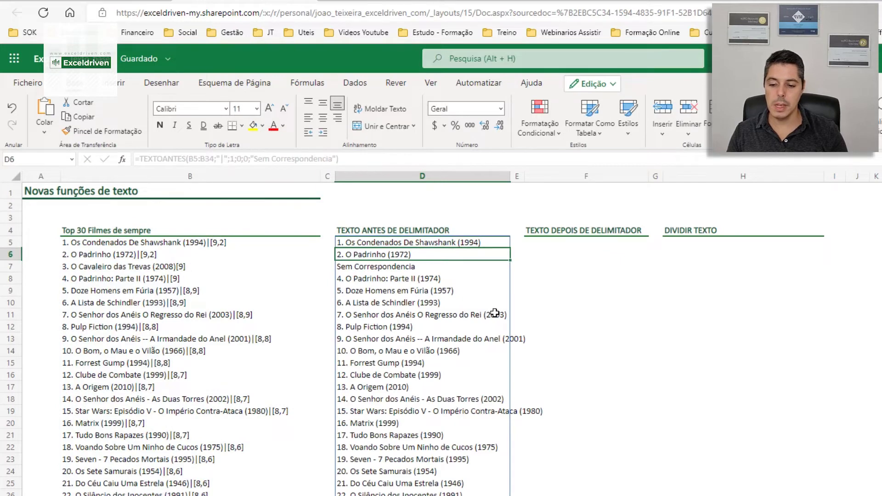
scroll(424, 277, "down", 3)
scroll(425, 277, "up", 3)
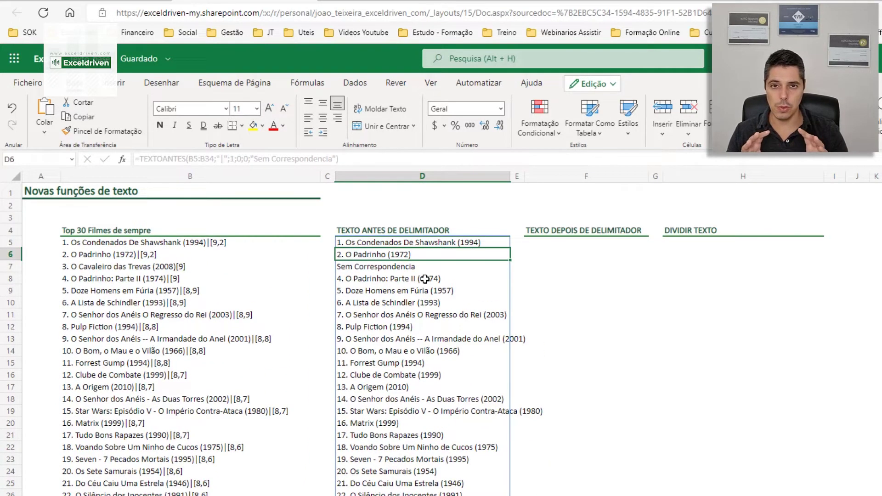
left_click(454, 242)
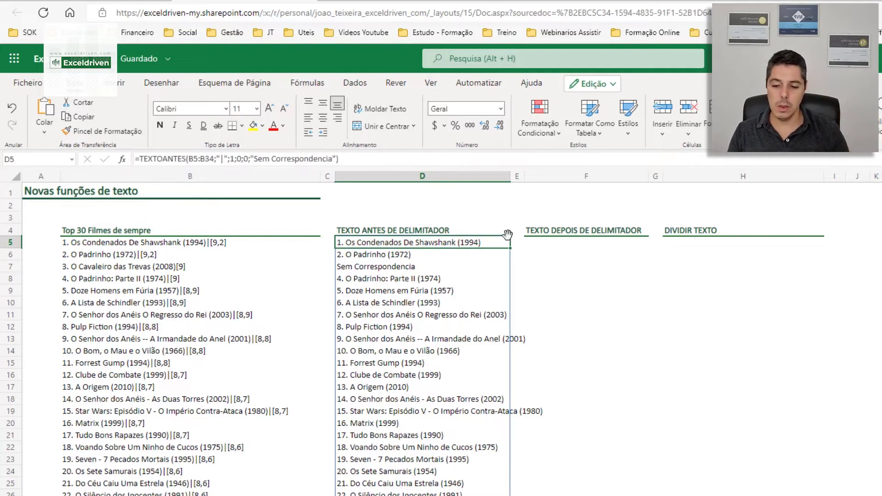
left_click(543, 242)
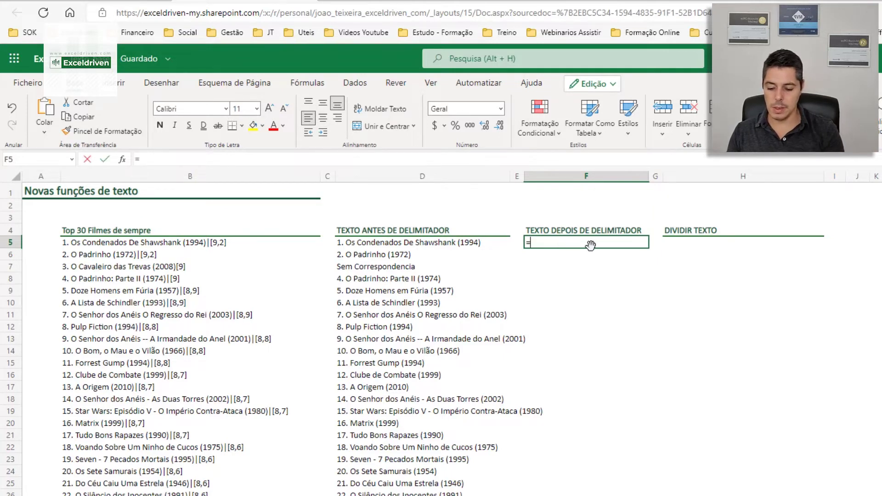
Enter =TEXTODEPOIS(B5;"|") in F5 to return the first film's rating [9,2]
type("TEXTO")
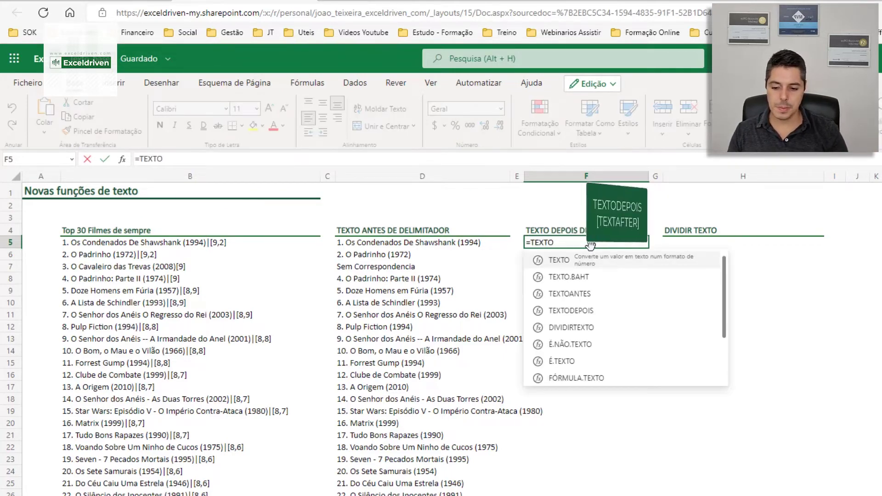
key("Down")
key("Down")
key("Down")
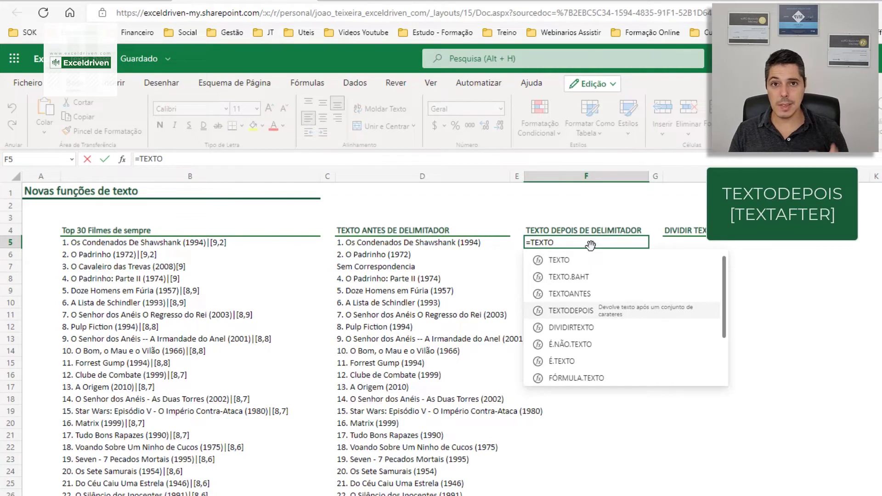
key("Tab")
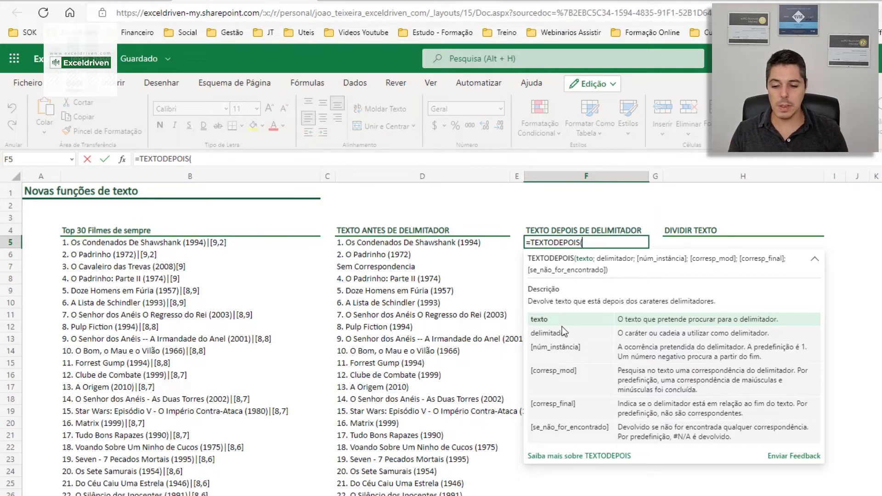
left_click(136, 243)
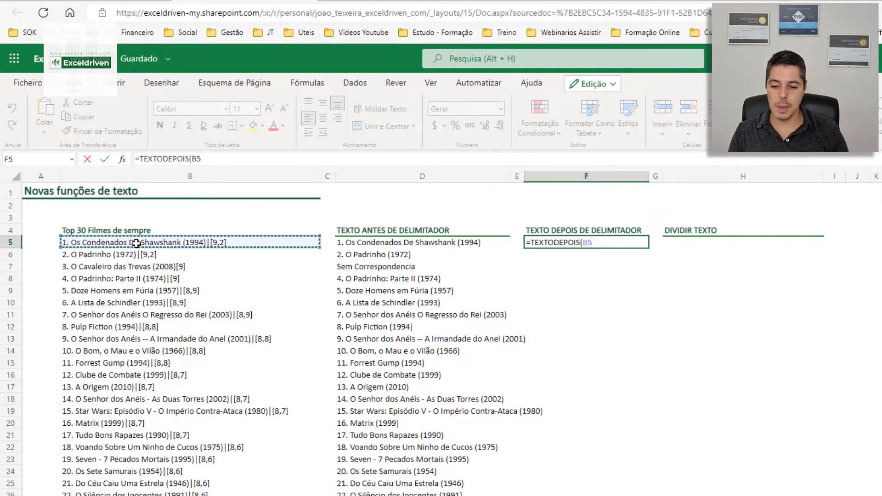
type(";\"|")
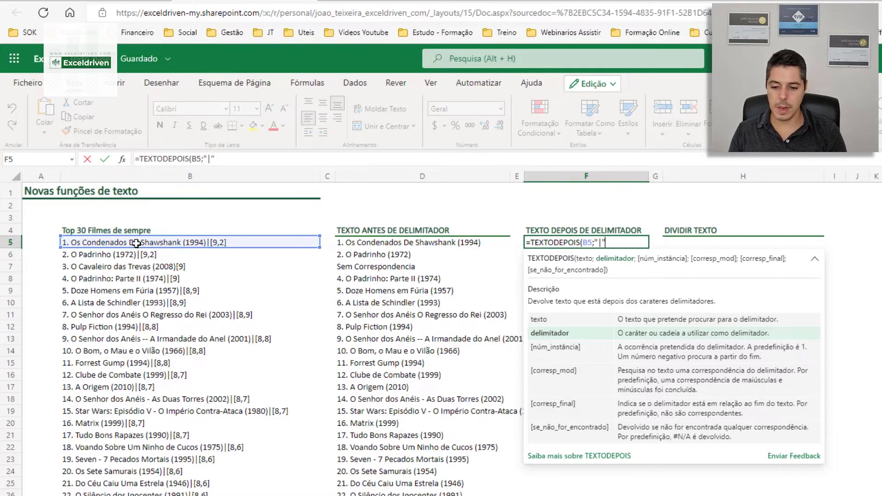
type(")")
key("Return")
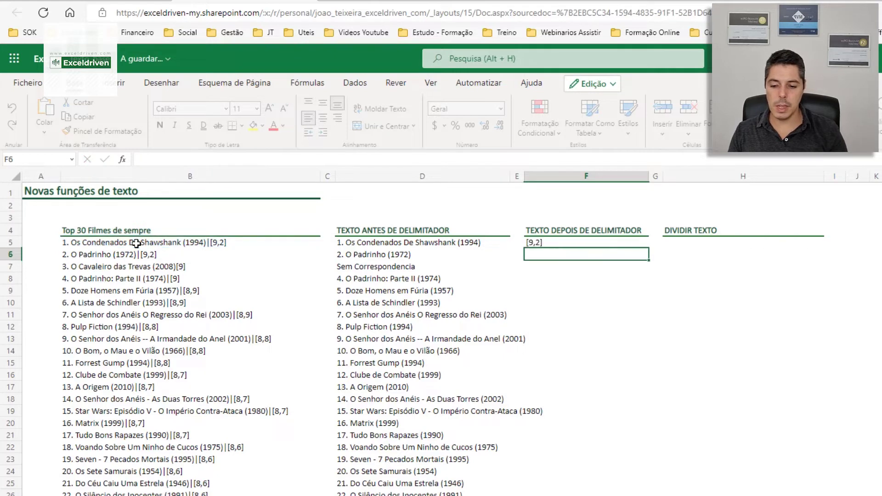
left_click(575, 241)
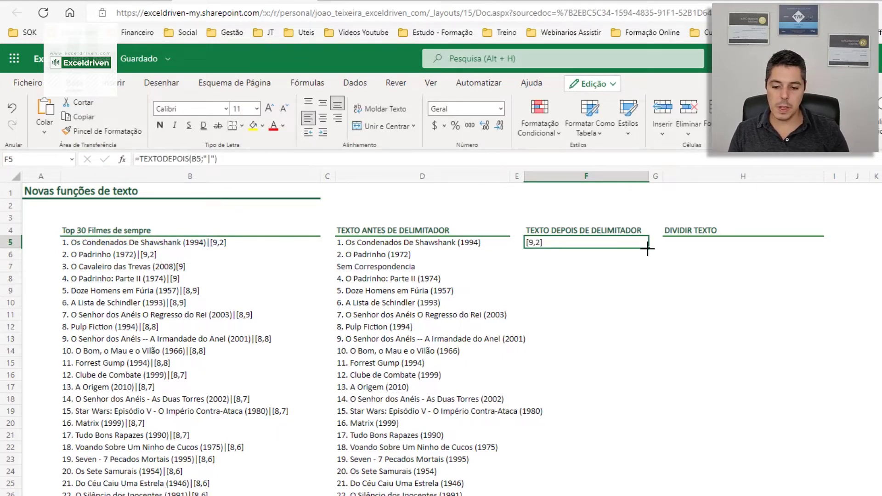
Copy the F5 formula down column F and inspect the #N/D in F7, where B7 lacks the delimiter
left_click_drag(647, 249, 624, 493)
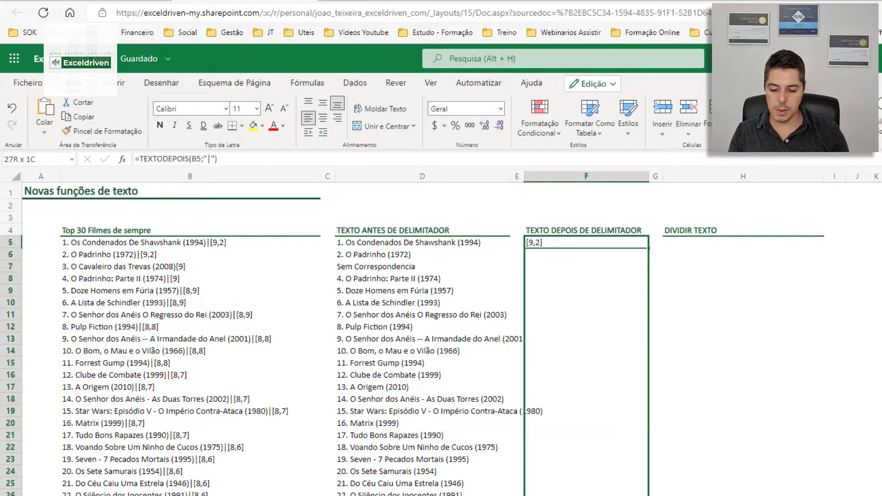
left_click_drag(624, 494, 632, 433)
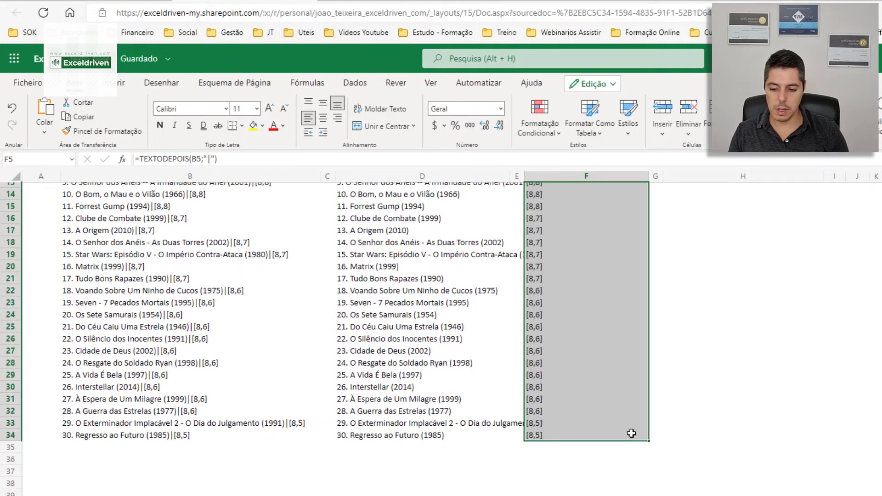
scroll(631, 433, "up", 1)
scroll(625, 427, "up", 4)
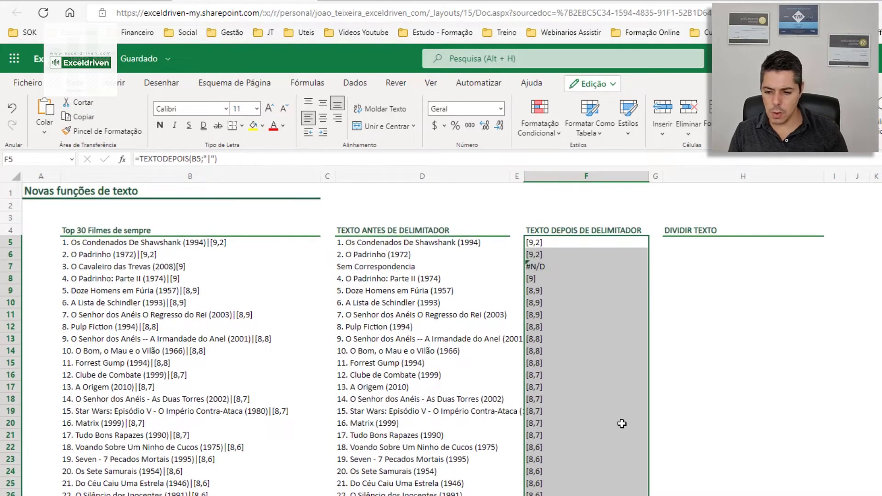
left_click(548, 267)
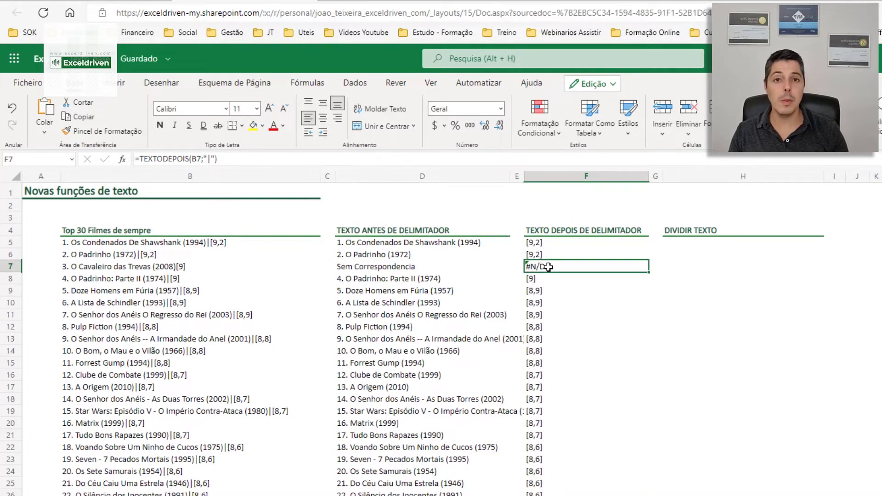
mouse_move(529, 267)
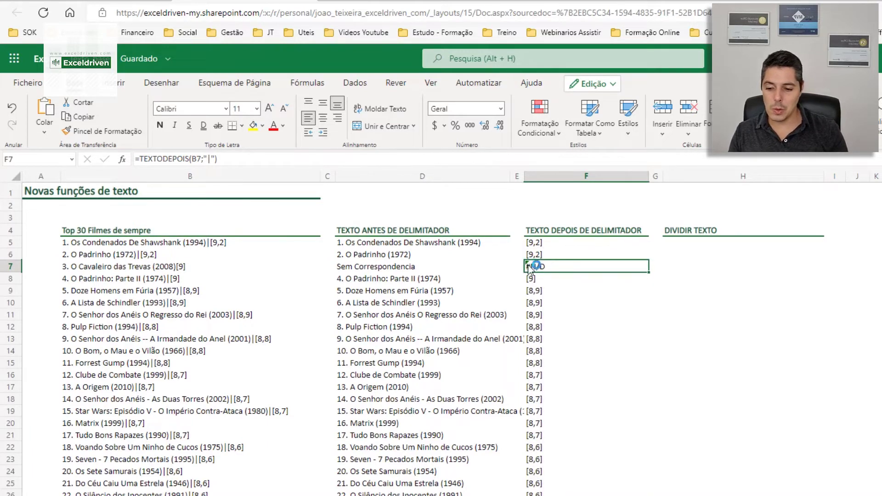
left_click(129, 267)
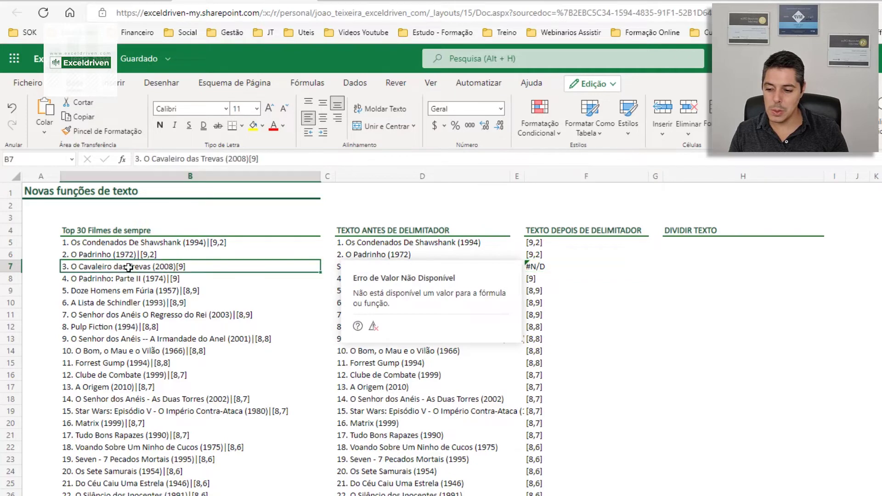
left_click(250, 159)
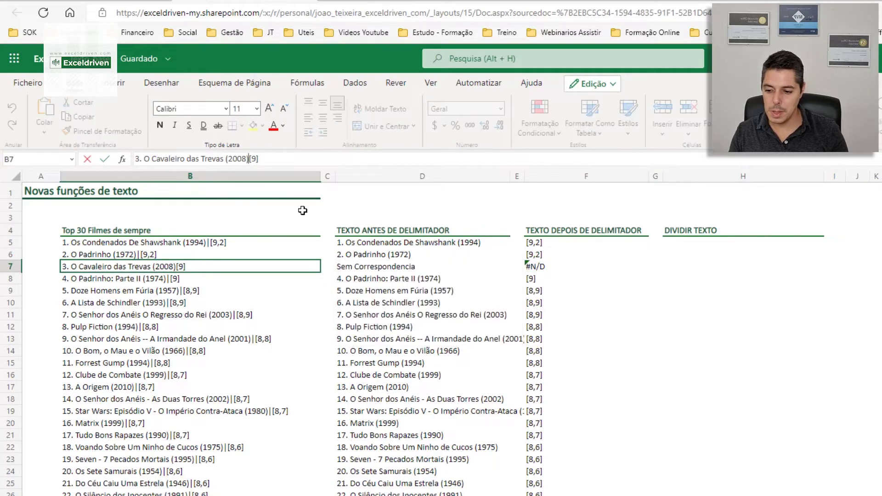
Change F5 to =TEXTODEPOIS(B5;"|";;;1) and fill it down to F7
left_click(527, 237)
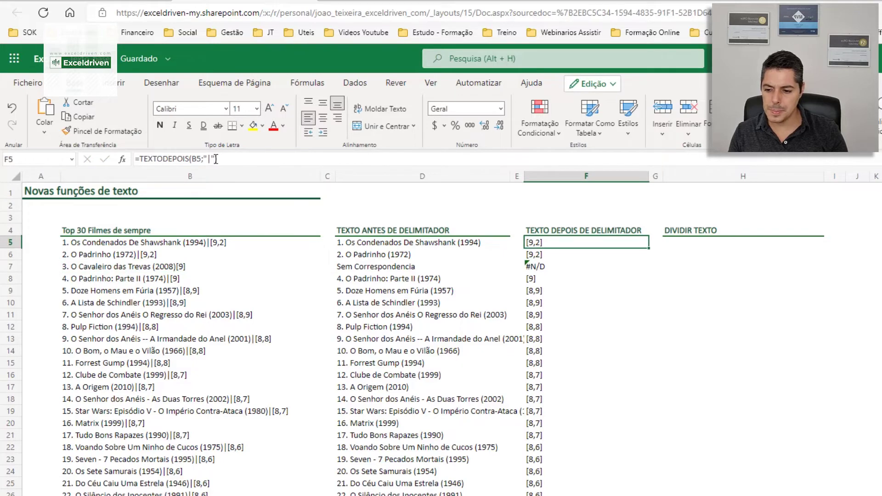
left_click(215, 159)
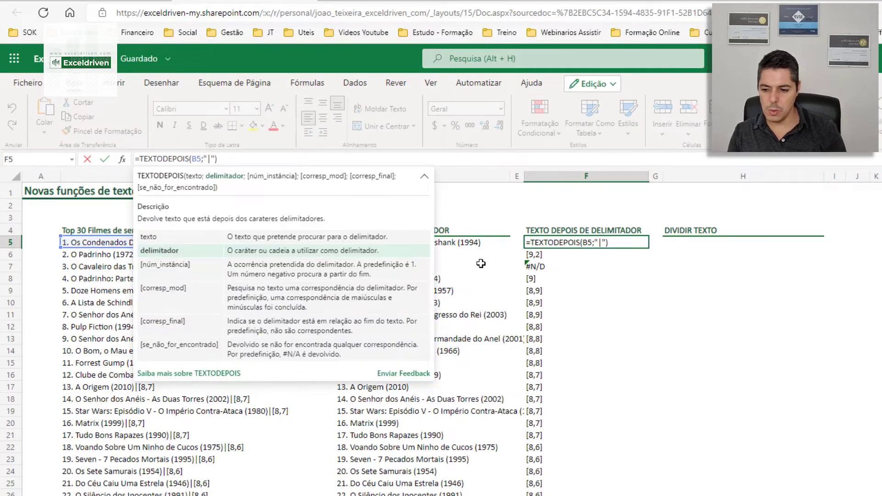
type(";")
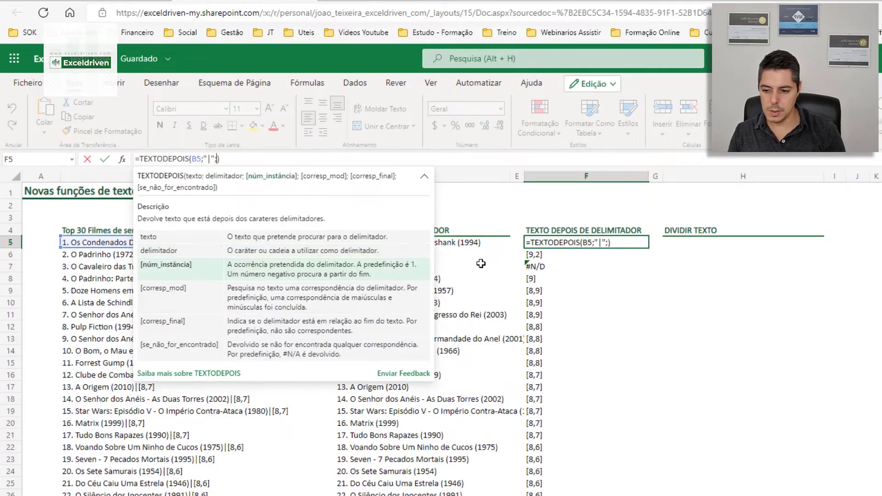
type(";")
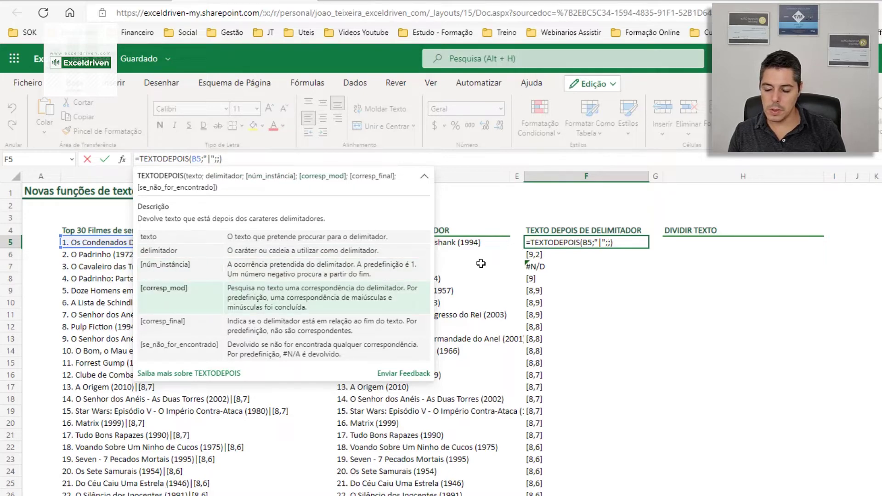
type(";1")
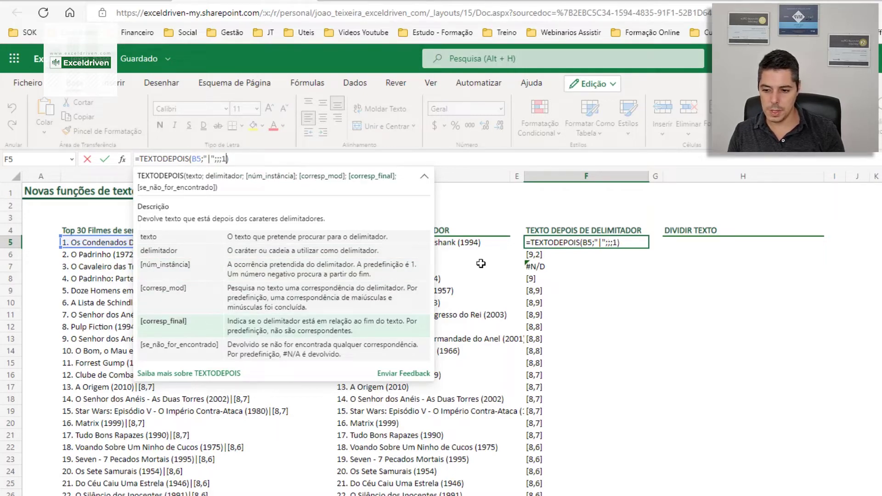
key("Return")
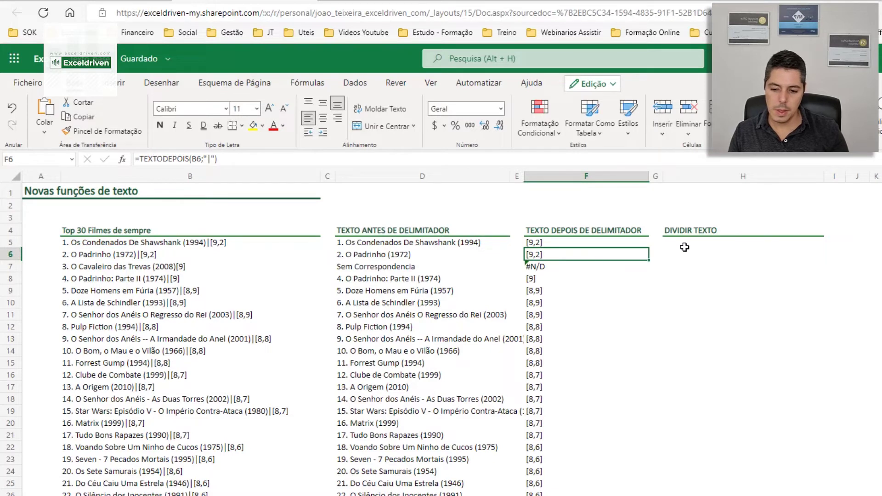
left_click(642, 242)
left_click_drag(648, 248, 653, 267)
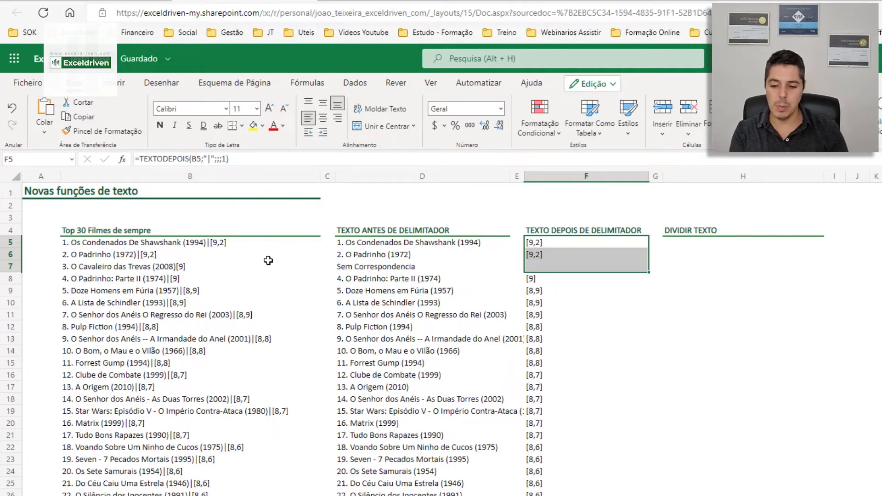
left_click(551, 242)
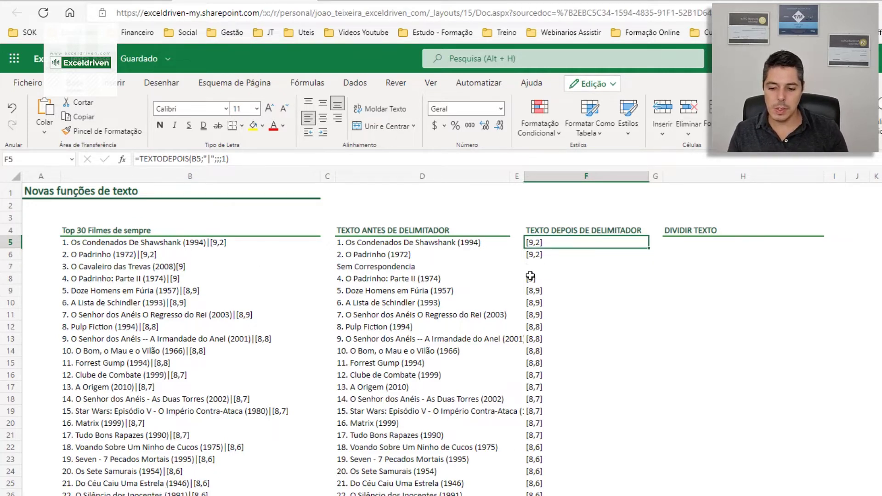
Insert the missing | after (2008) in B7 so F7 shows [9]
left_click(551, 267)
left_click(551, 243)
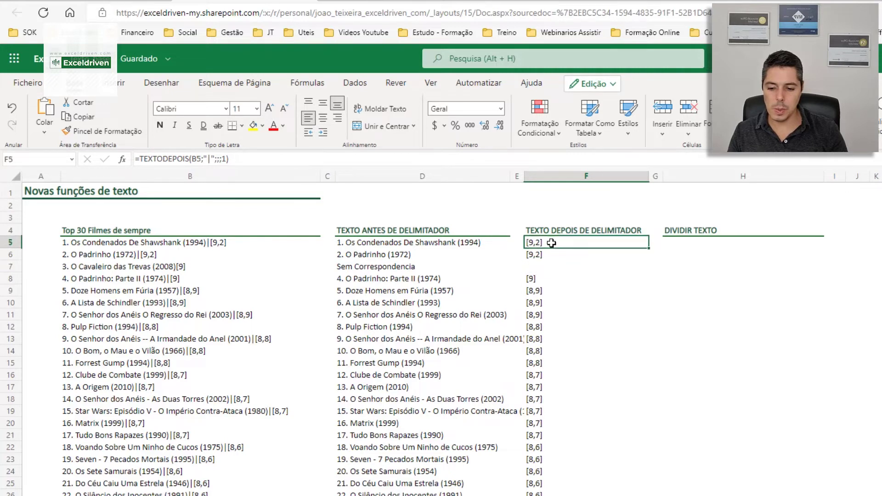
left_click(188, 267)
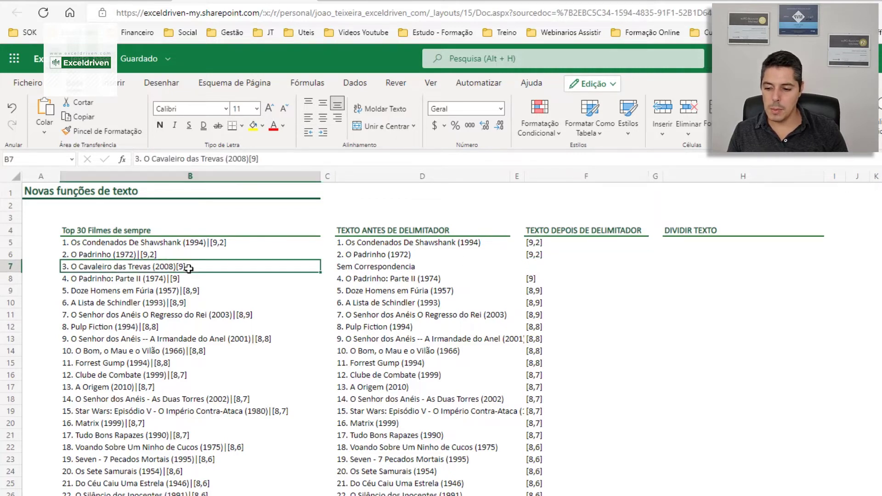
left_click(248, 158)
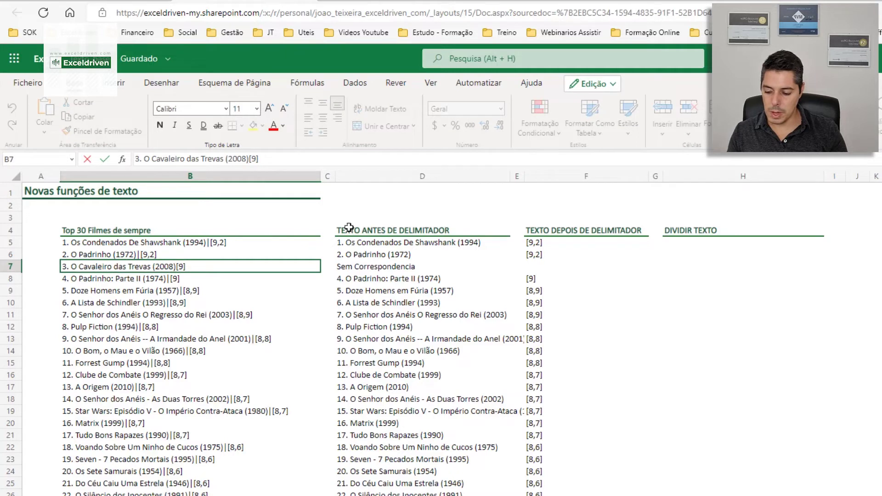
type("|")
key("Return")
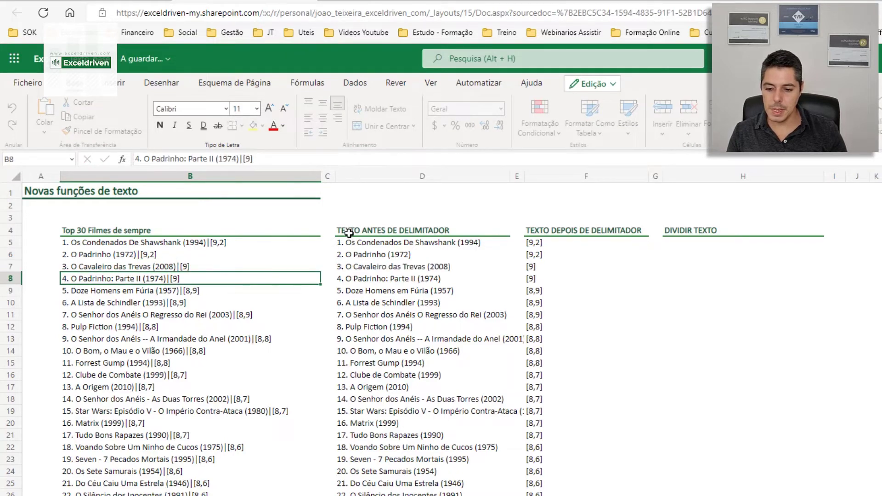
left_click(586, 268)
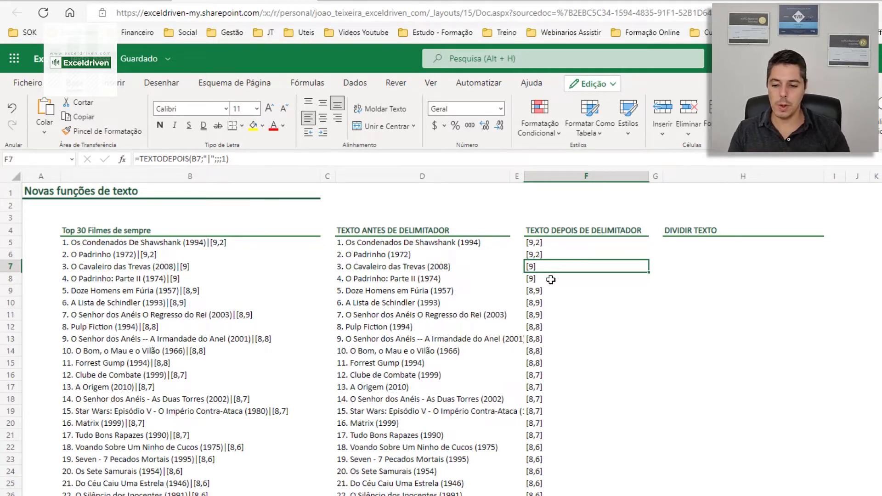
left_click(114, 267)
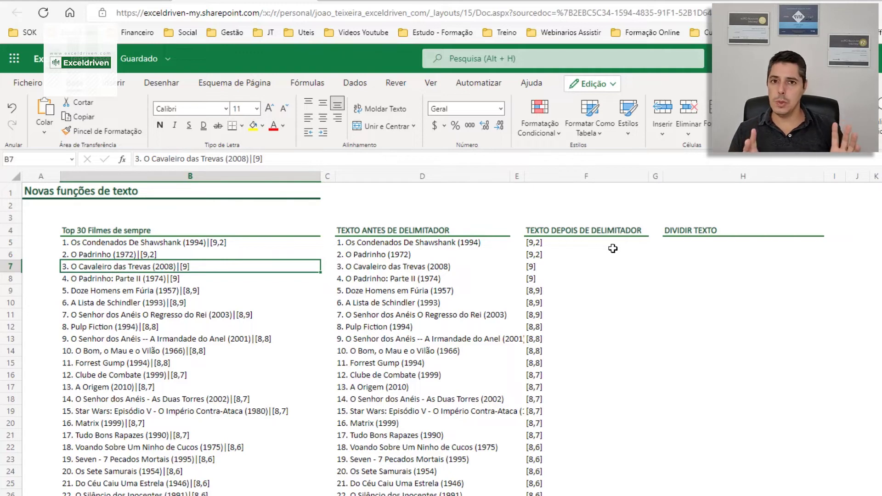
left_click(684, 241)
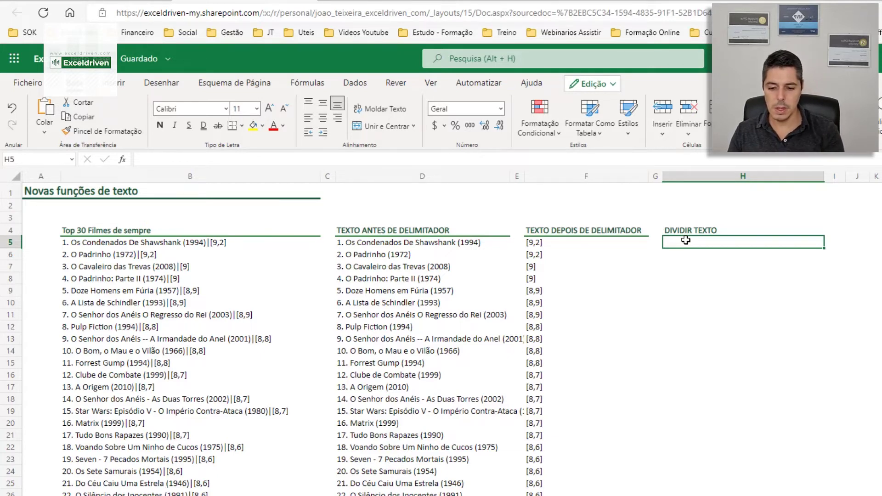
Enter =DIVIDIRTEXTO(B5;" ") in H5 to split the first film entry at spaces
type("=DI")
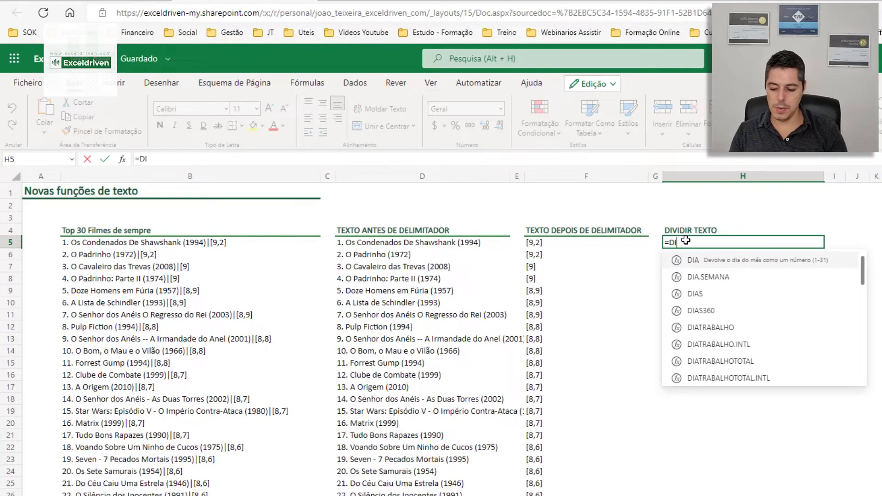
type("vi")
key("Tab")
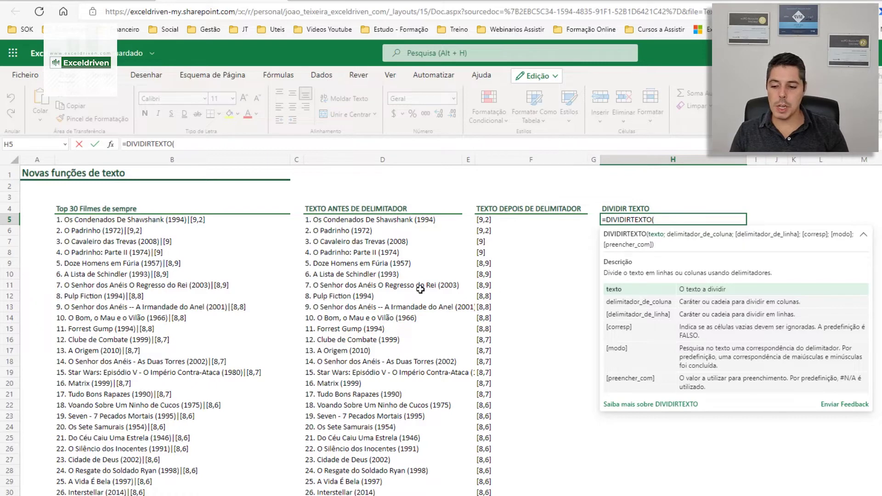
left_click(159, 221)
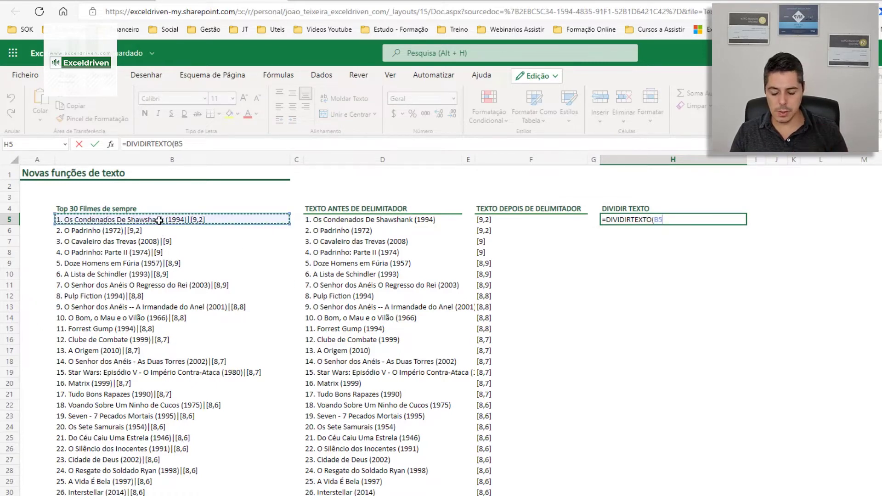
type(";")
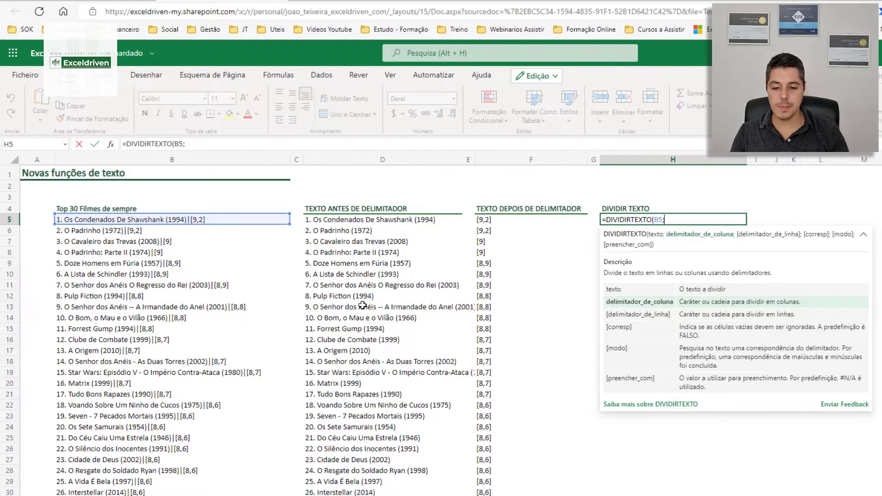
type("\"")
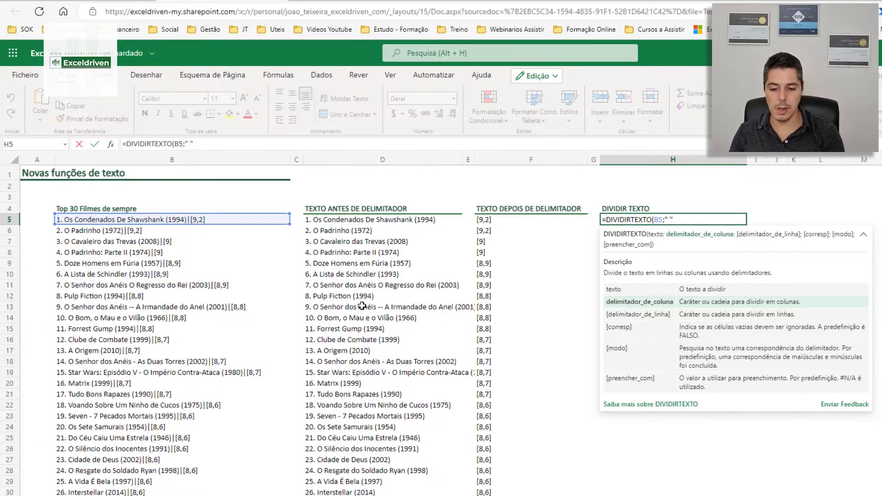
type(")")
key("Return")
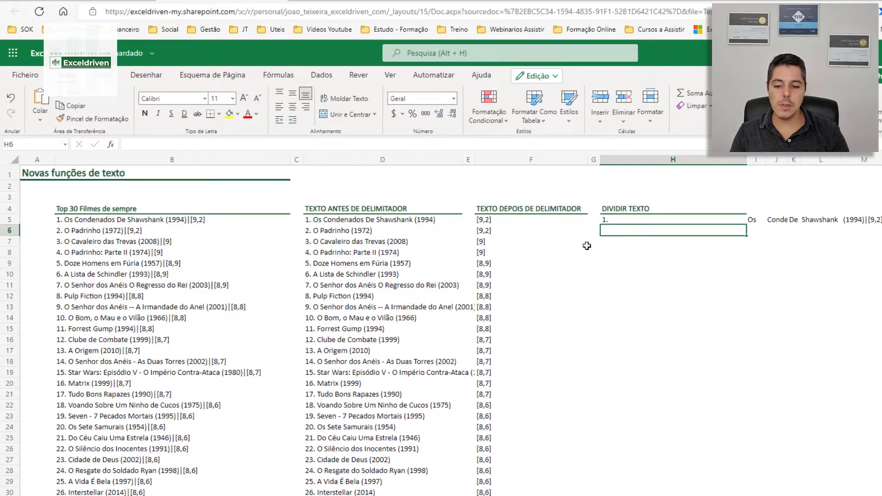
left_click(623, 221)
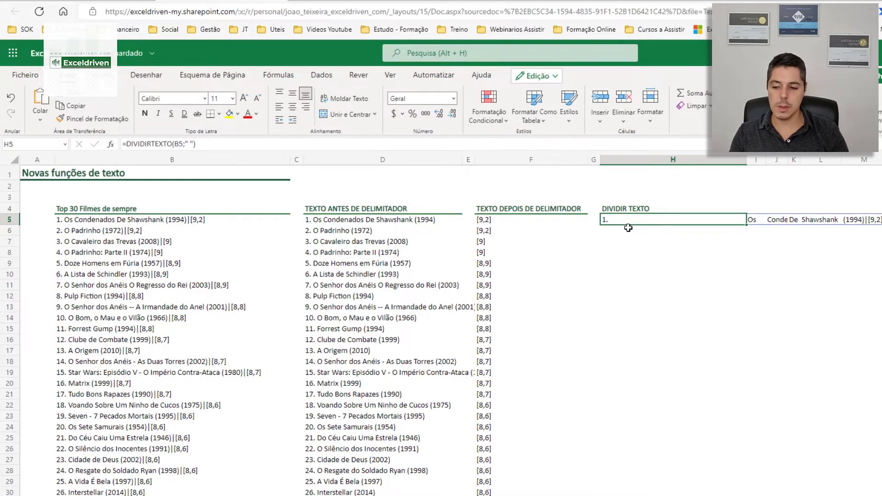
Review the spilled words in I5:M5 and autofit column J to fit Condenados
left_click(732, 214)
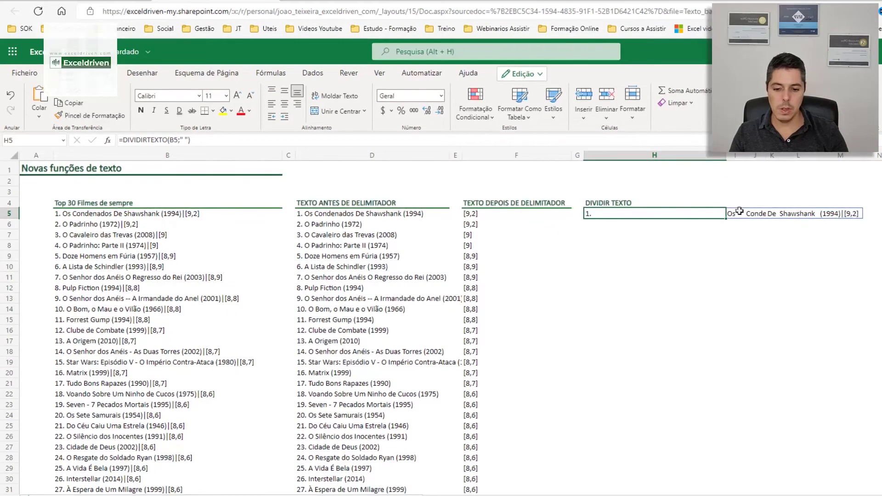
left_click(751, 214)
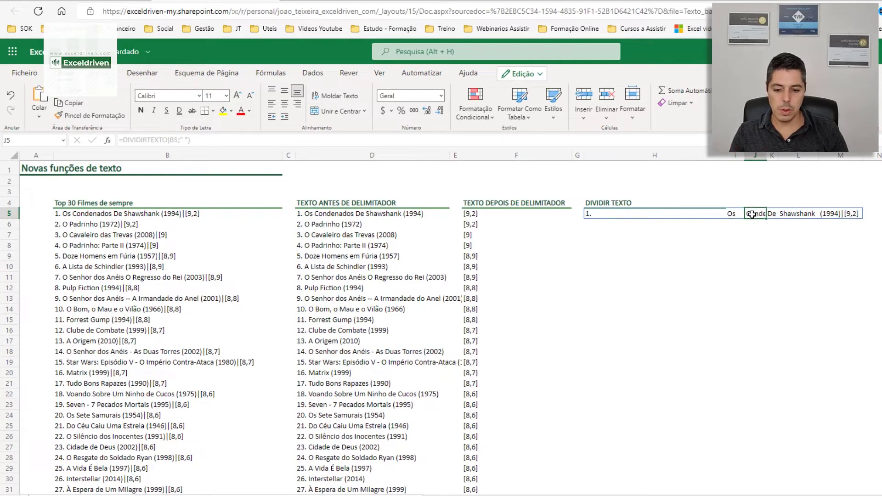
double_click(766, 156)
left_click(795, 214)
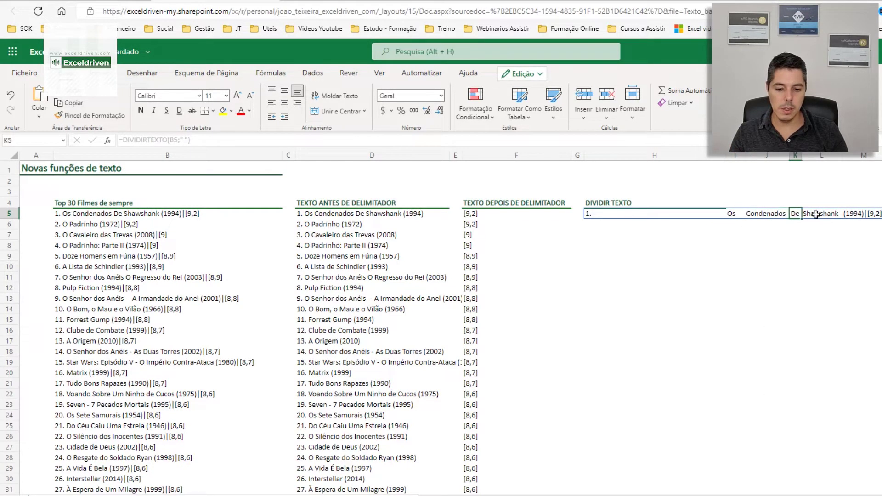
left_click(816, 213)
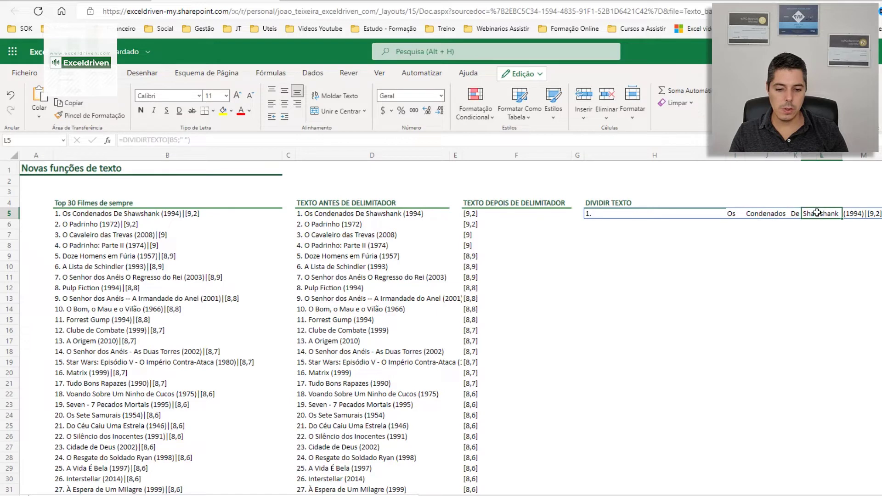
left_click(861, 214)
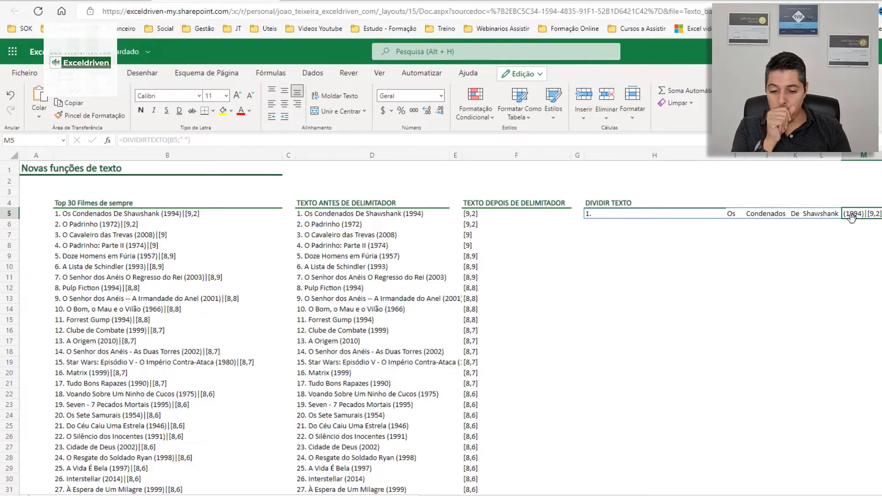
left_click(627, 213)
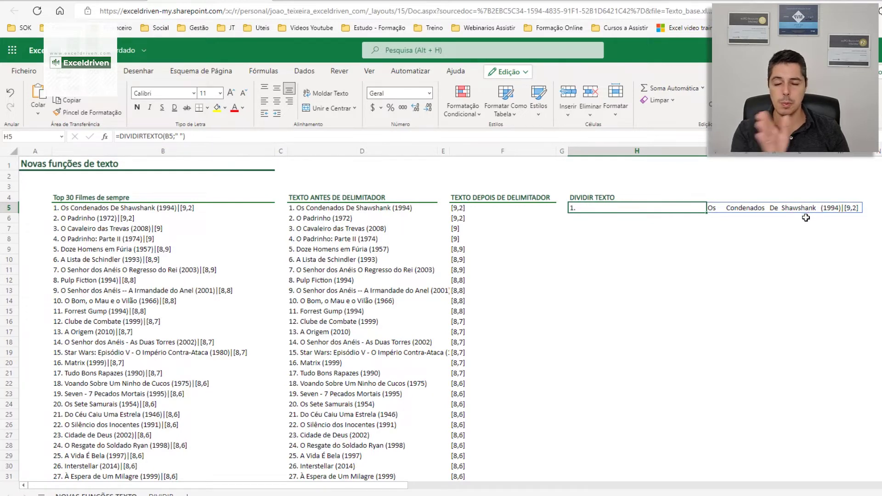
double_click(167, 135)
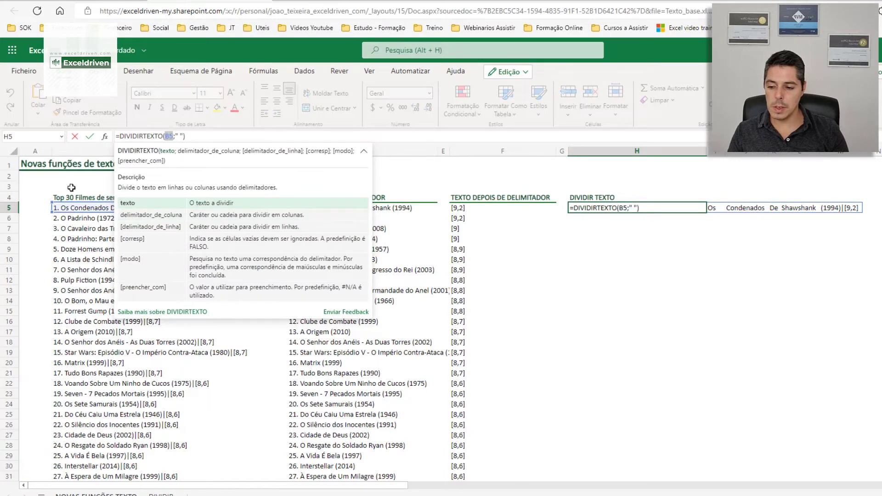
left_click_drag(69, 208, 69, 480)
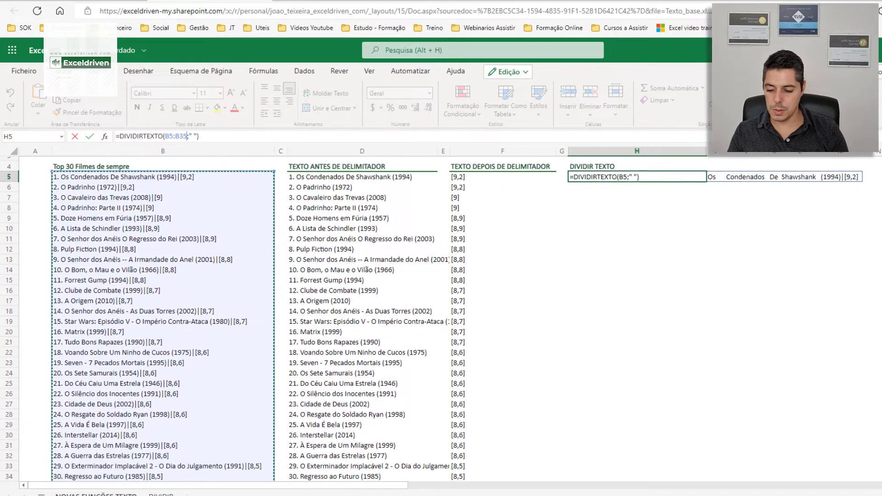
left_click_drag(69, 480, 115, 414)
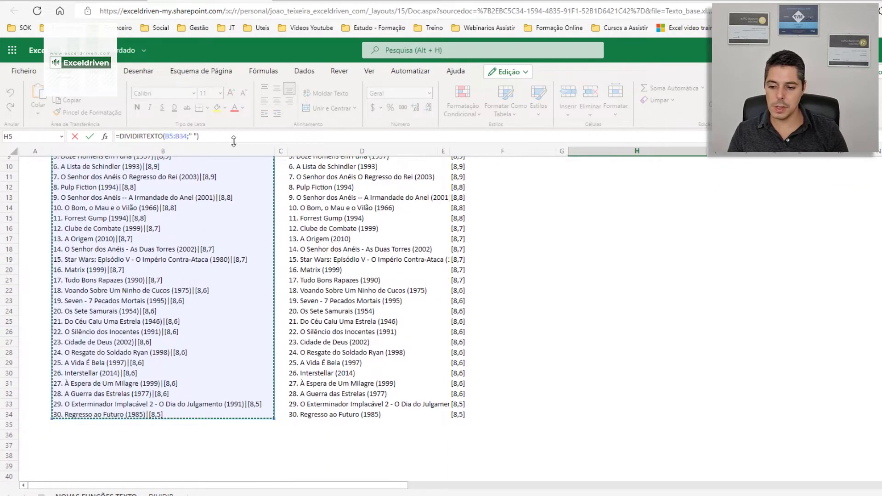
key("Return")
scroll(596, 219, "up", 2)
scroll(606, 367, "down", 2)
scroll(599, 370, "down", 1)
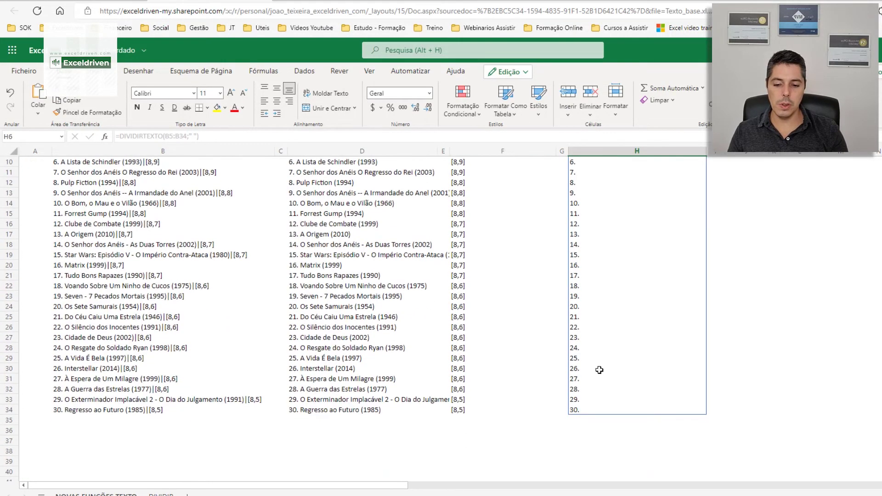
scroll(599, 370, "up", 2)
scroll(595, 340, "up", 2)
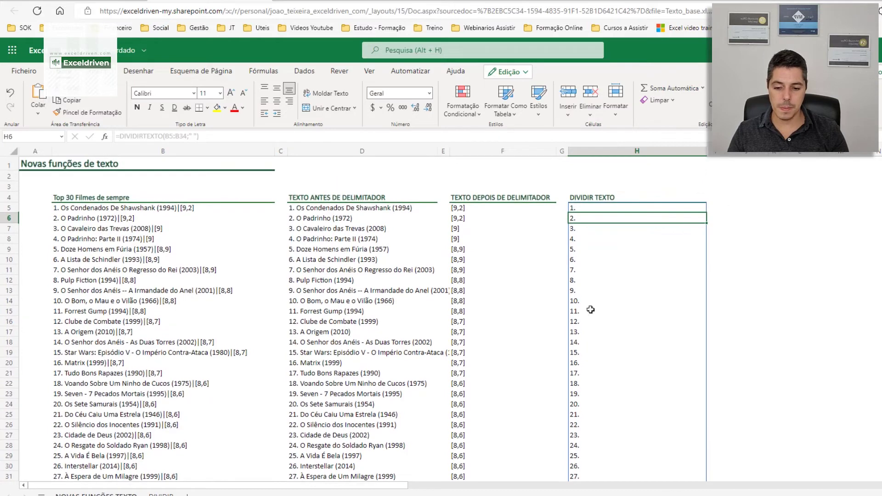
left_click(588, 203)
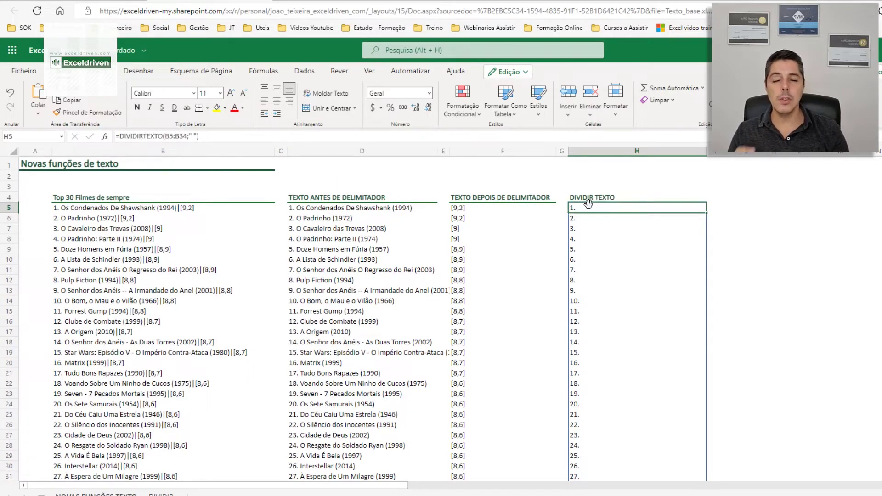
left_click_drag(168, 136, 178, 138)
key("Return")
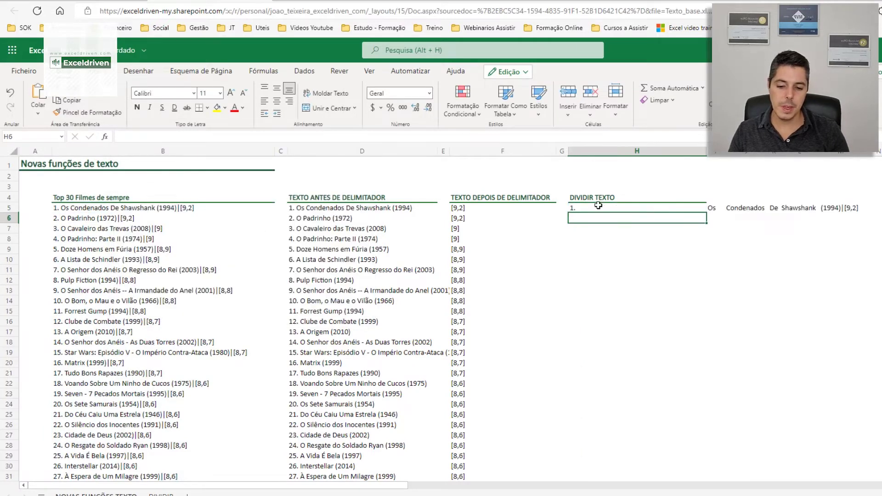
Fill the DIVIDIRTEXTO split formula down H5:H34, then switch to the DIVIDIR sheet
mouse_move(600, 207)
left_mouse_down()
mouse_move(703, 489)
mouse_move(692, 371)
left_mouse_up()
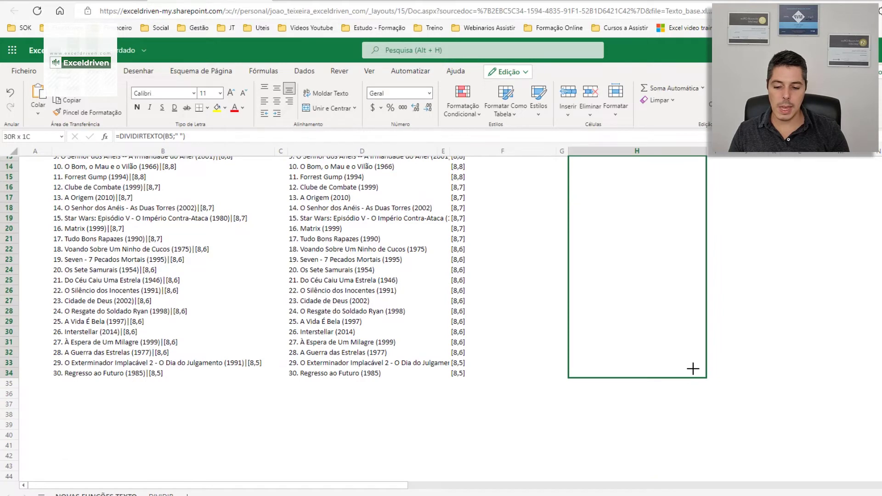
key("ctrl+d")
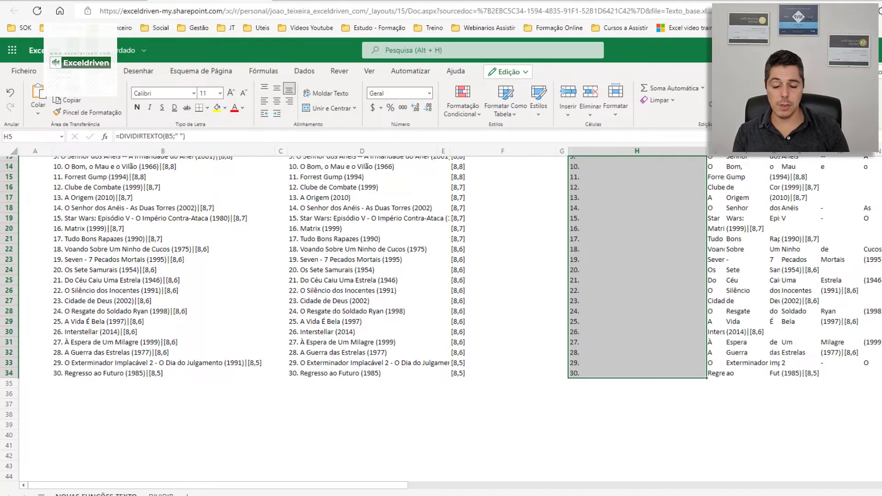
scroll(696, 368, "up", 2)
scroll(696, 368, "up", 3)
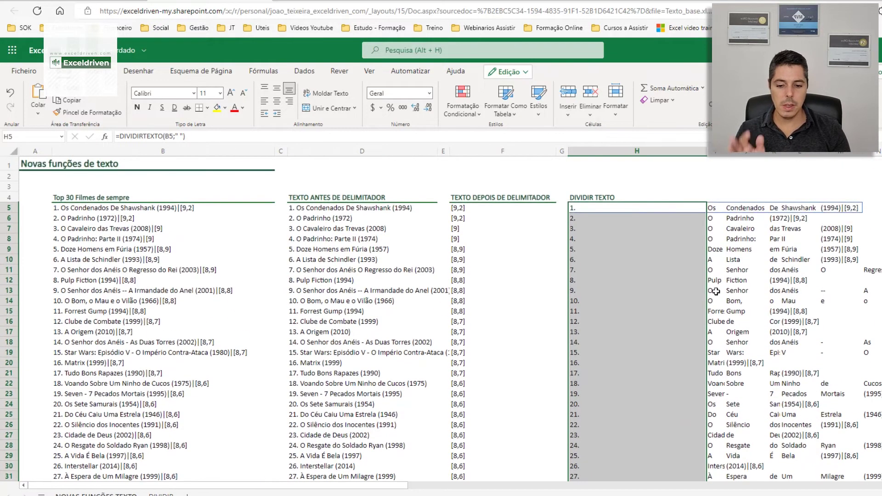
left_click(711, 208)
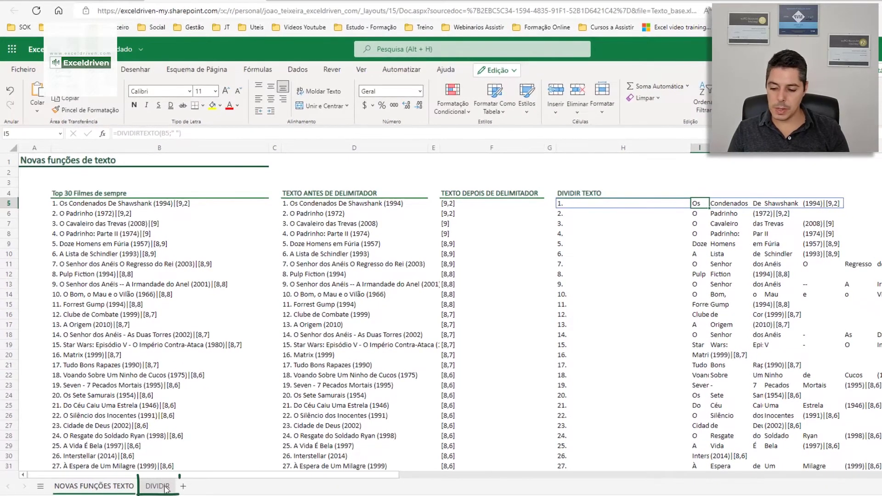
left_click(166, 488)
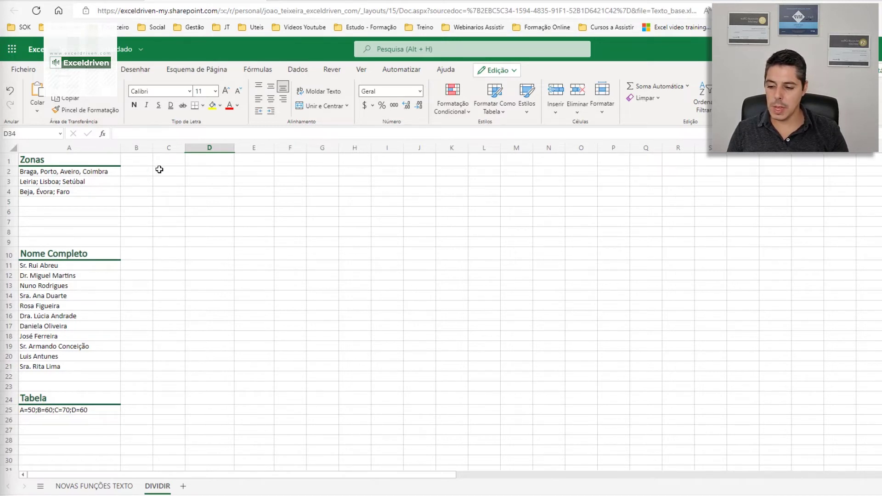
Enter =DIVIDIRTEXTO(A2;", ") in B2 to split the zone list in A2
left_click(141, 171)
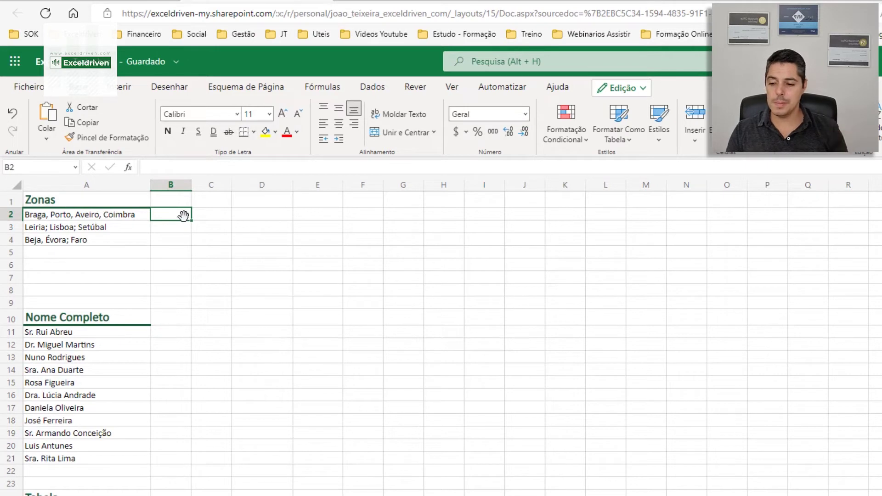
type("=")
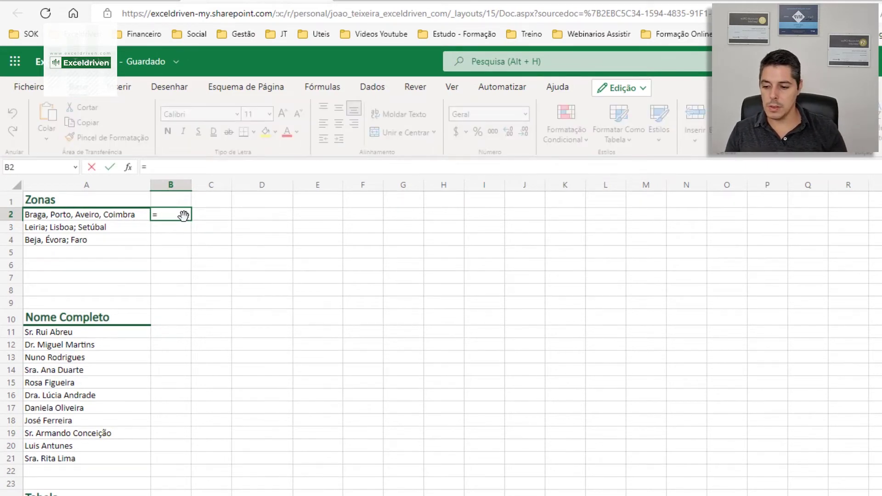
left_click(55, 214)
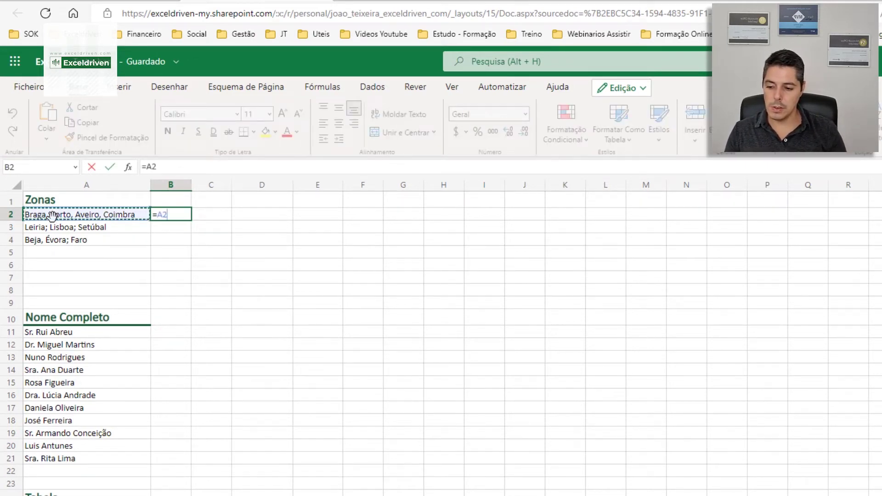
key("BackSpace")
type("DI")
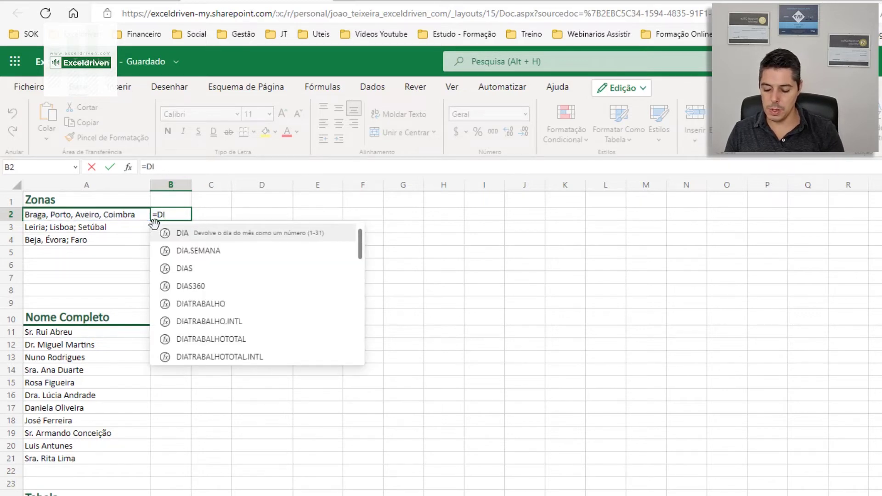
type("VI")
key("Tab")
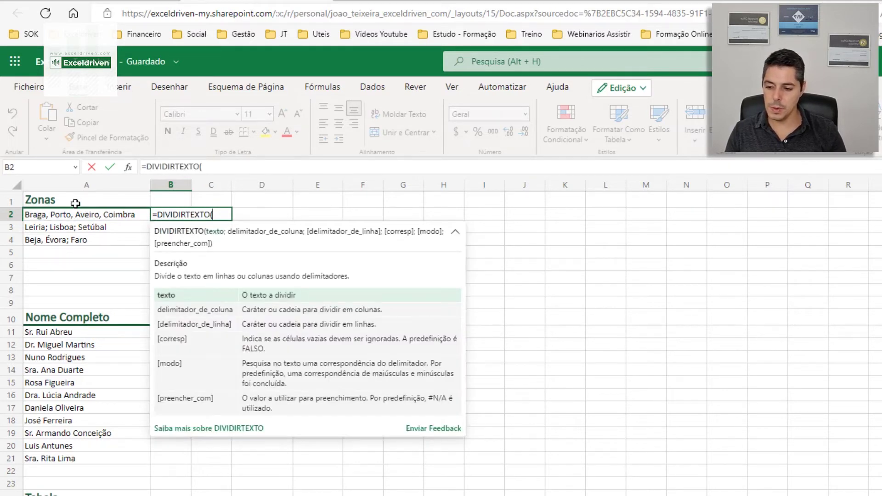
left_click(80, 217)
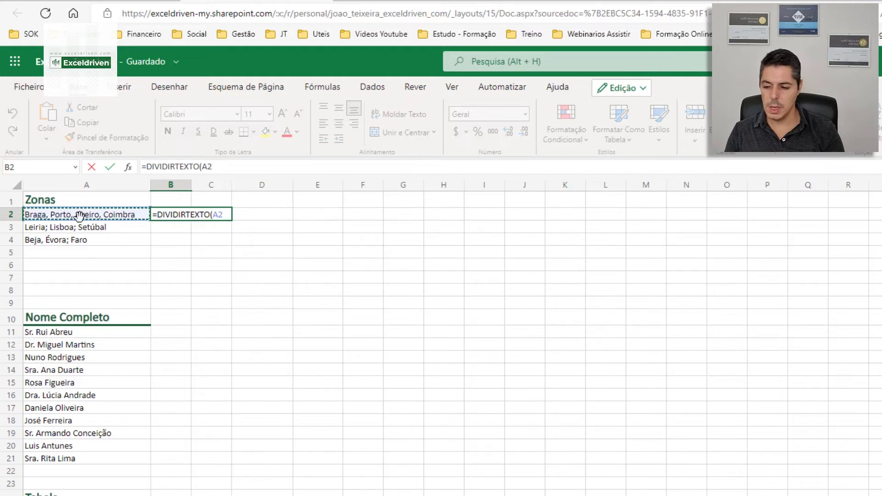
type(";")
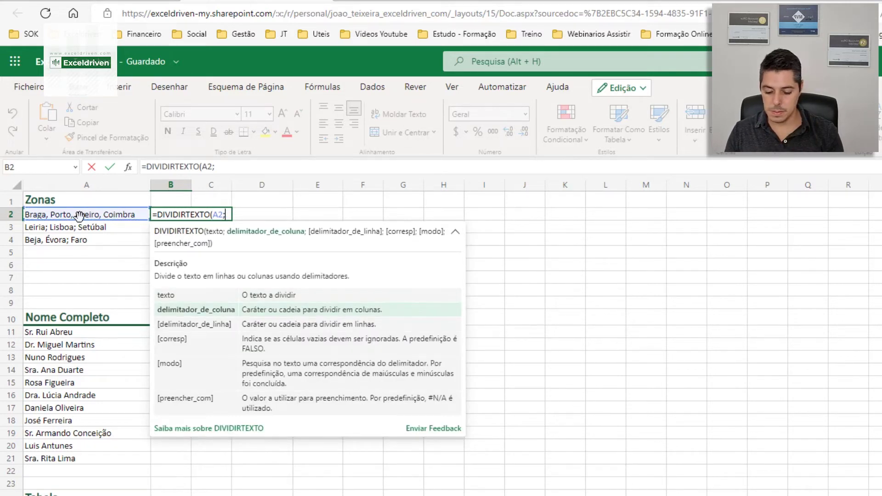
type(",")
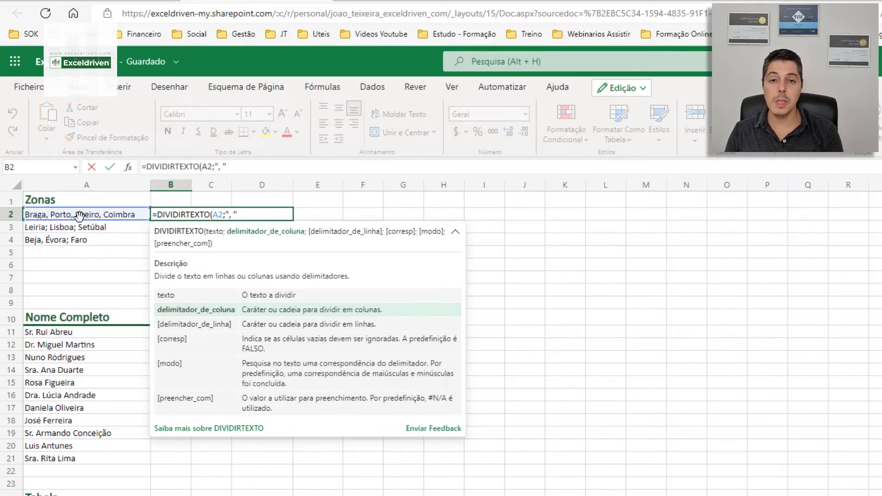
type(")")
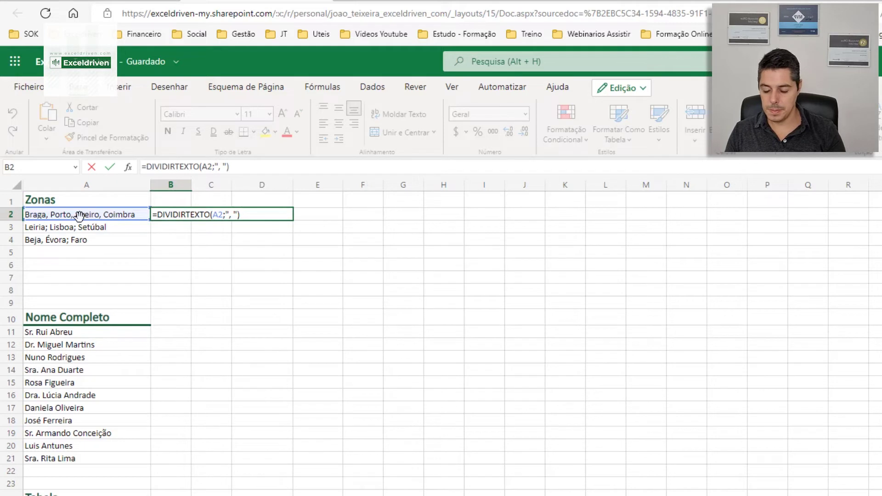
key("Return")
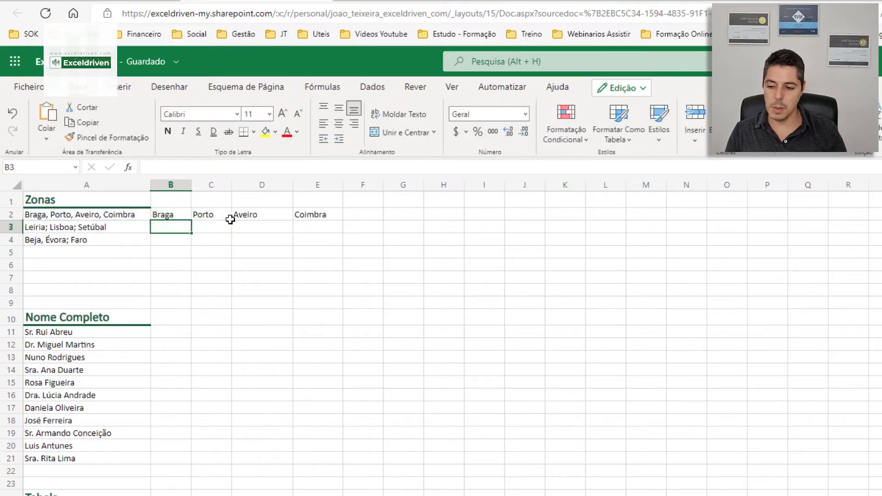
Change the B2 delimiter to "," so Braga, Porto, Aveiro, Coimbra fill B2:E2
left_click(172, 216)
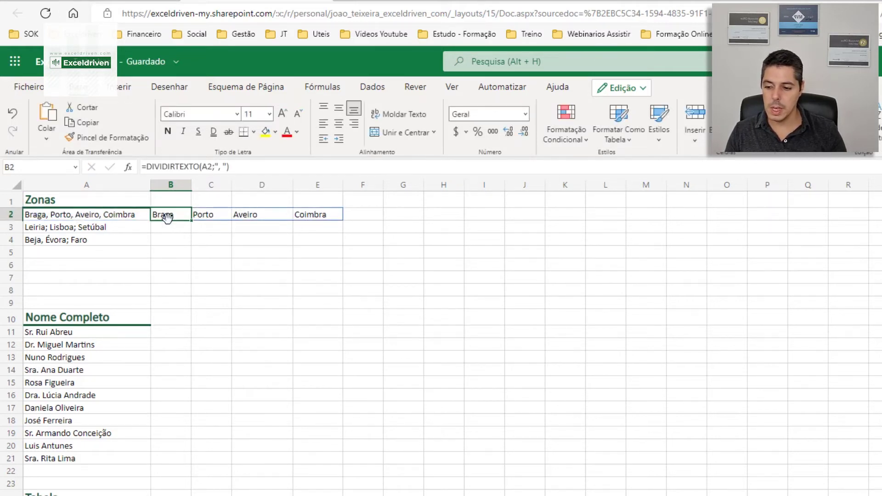
left_click(224, 167)
key("BackSpace")
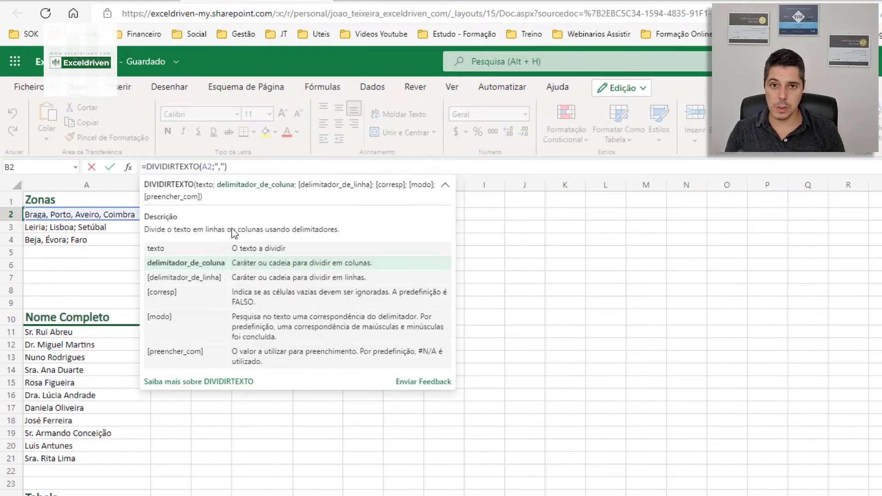
key("Return")
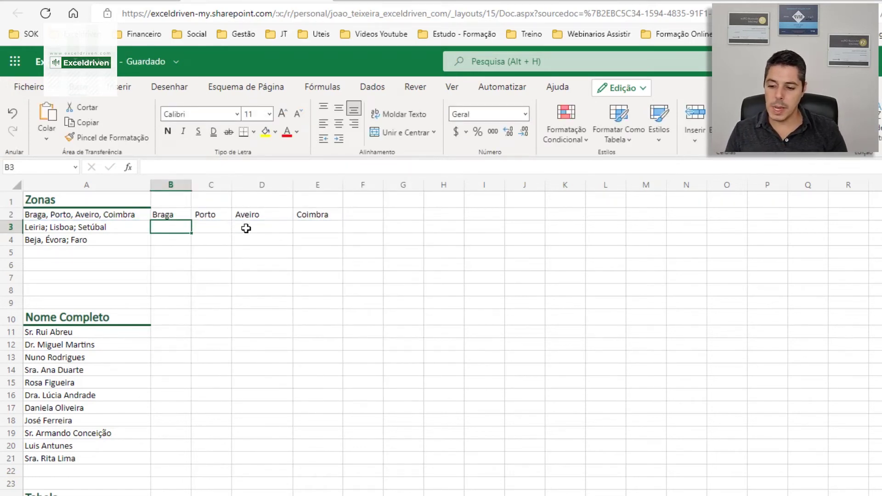
left_click(218, 217)
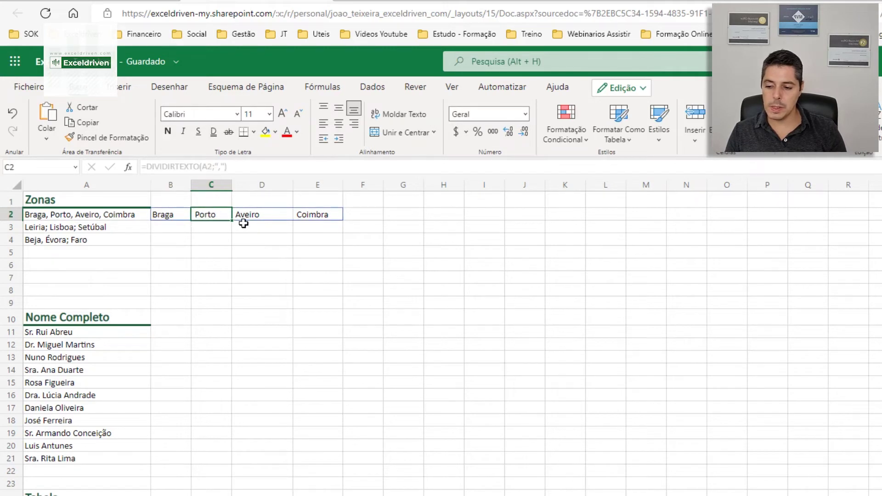
left_click(170, 216)
left_click(146, 169)
Wrap the B2 formula as =COMPACTAR(DIVIDIRTEXTO(A2;","))
type("COMPACT")
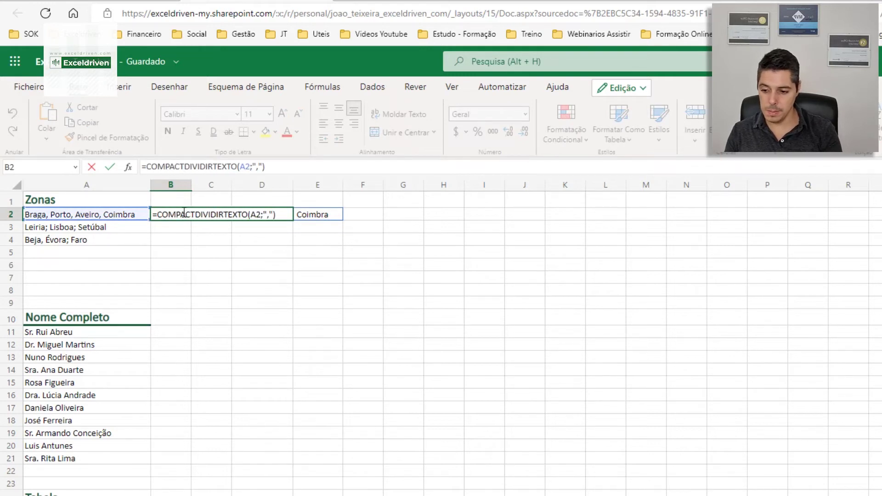
type("AR(")
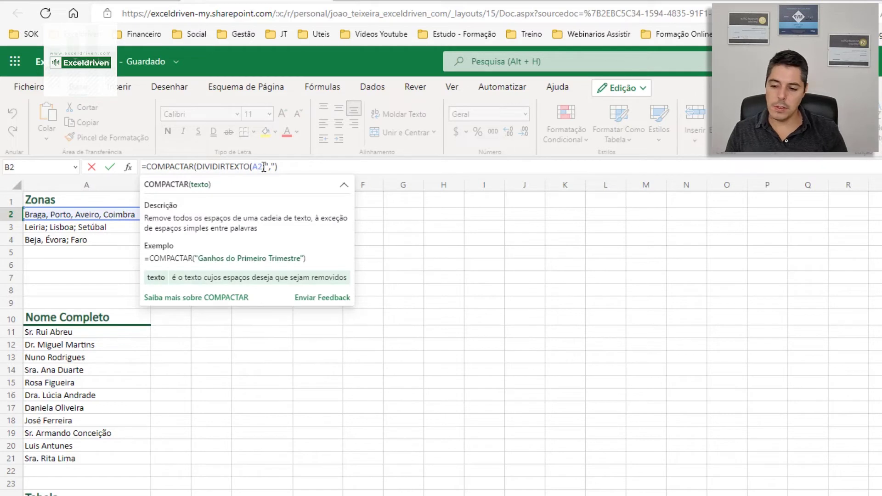
type(")")
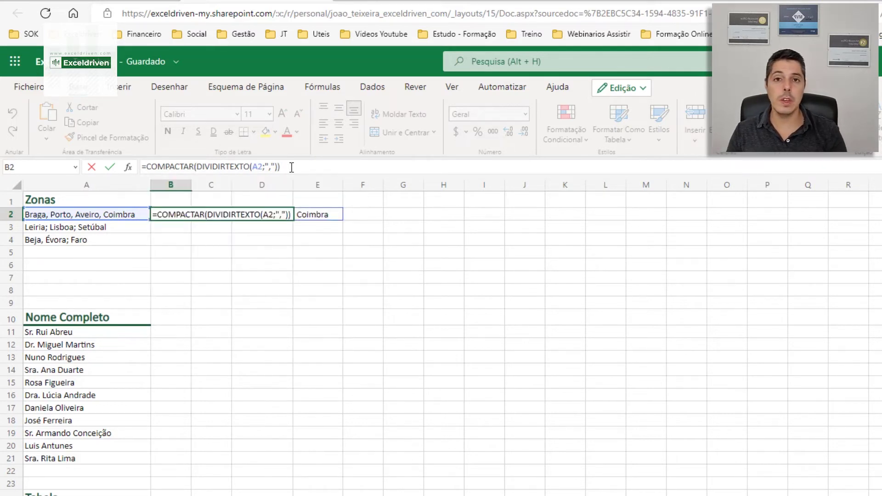
key("Return")
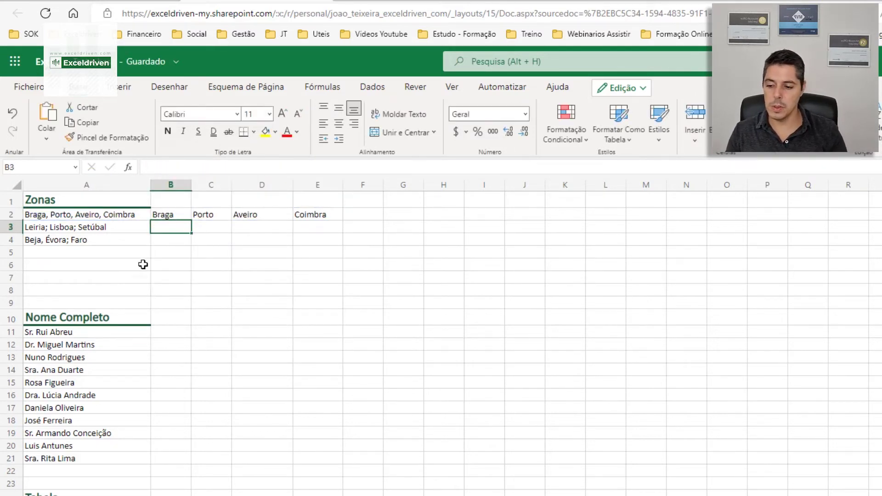
left_click(166, 214)
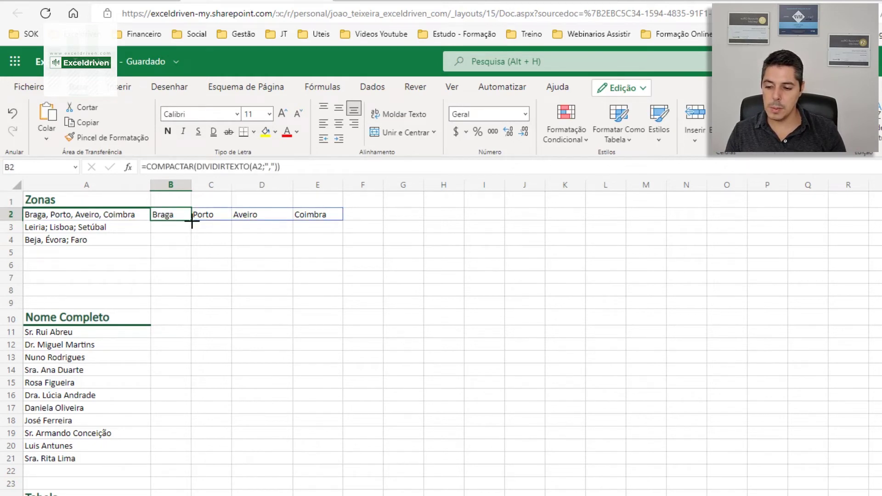
Copy the B2 formula down to B4 and check rows 3–4, where semicolon-separated zones stay unsplit
left_click_drag(192, 222, 188, 240)
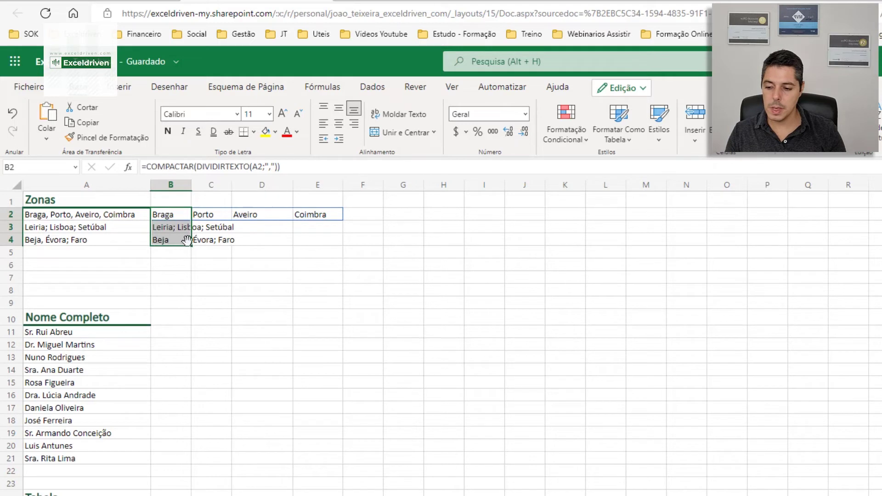
left_click(170, 227)
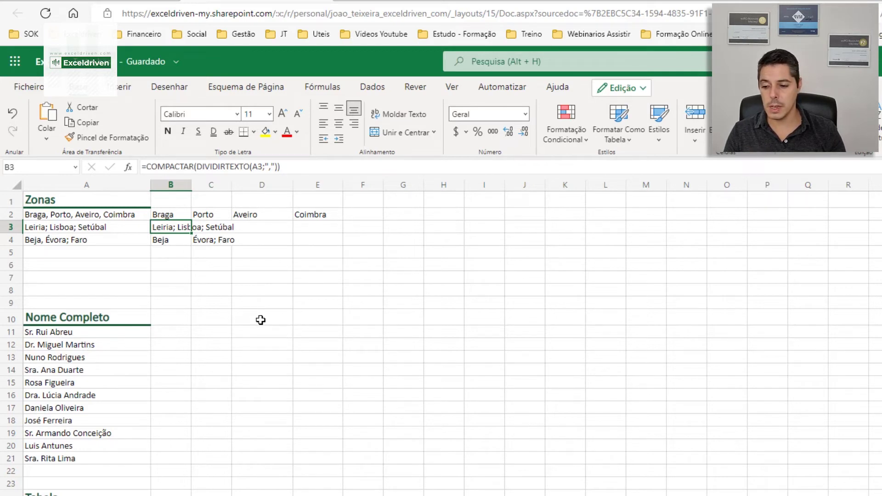
left_click(177, 242)
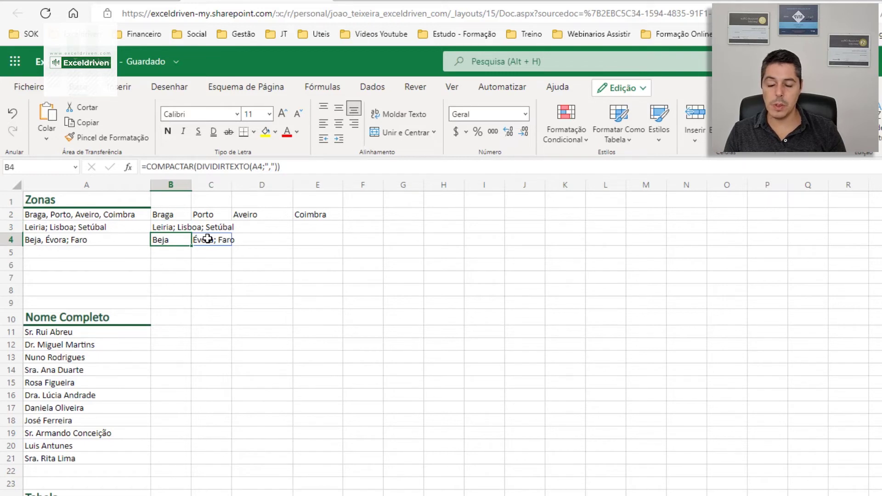
left_click(170, 215)
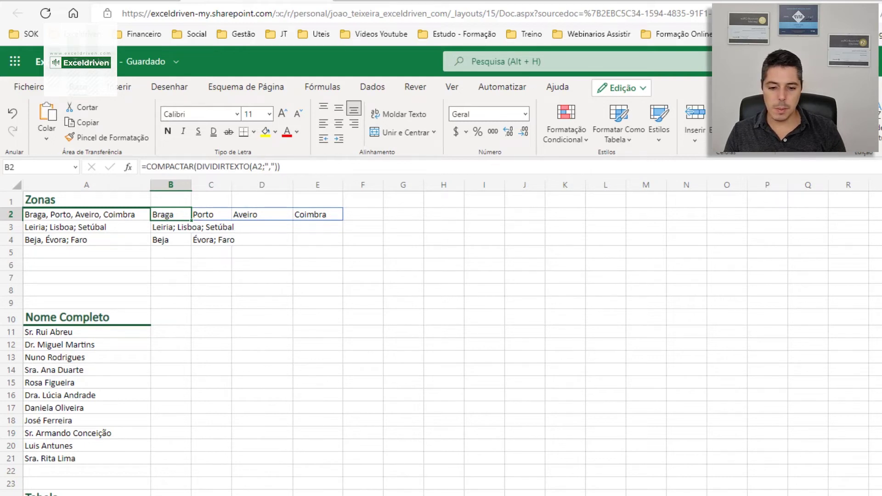
left_click(267, 168)
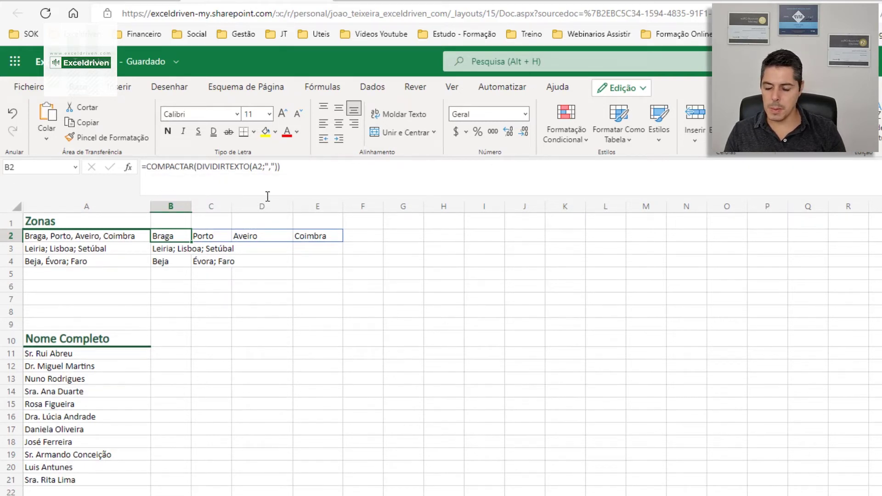
left_click(267, 169)
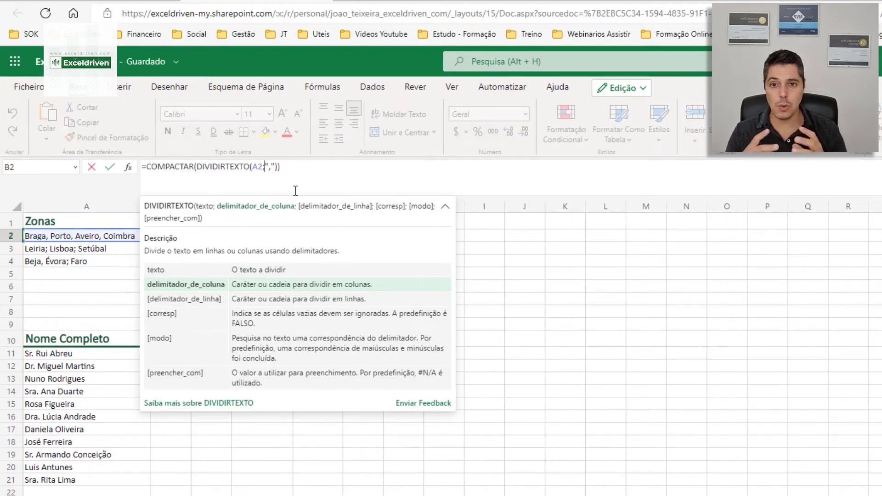
Change B2's delimiter to {",";";"} and copy it to B4, splitting Leiria, Lisboa, Setúbal and Beja, Évora, Faro
type("{")
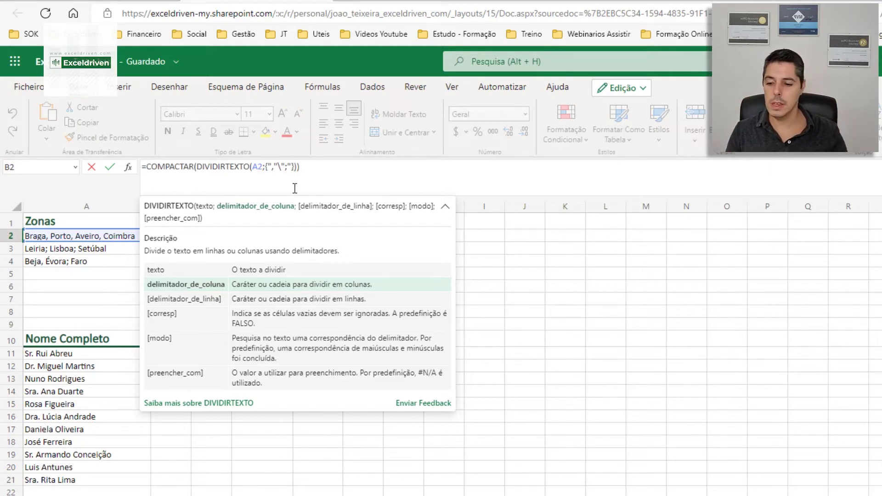
left_click(313, 168)
key("Return")
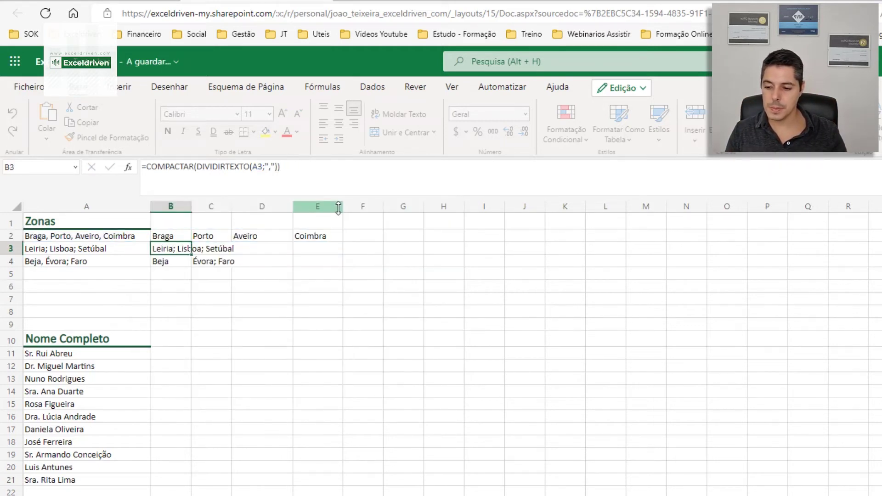
left_click(177, 238)
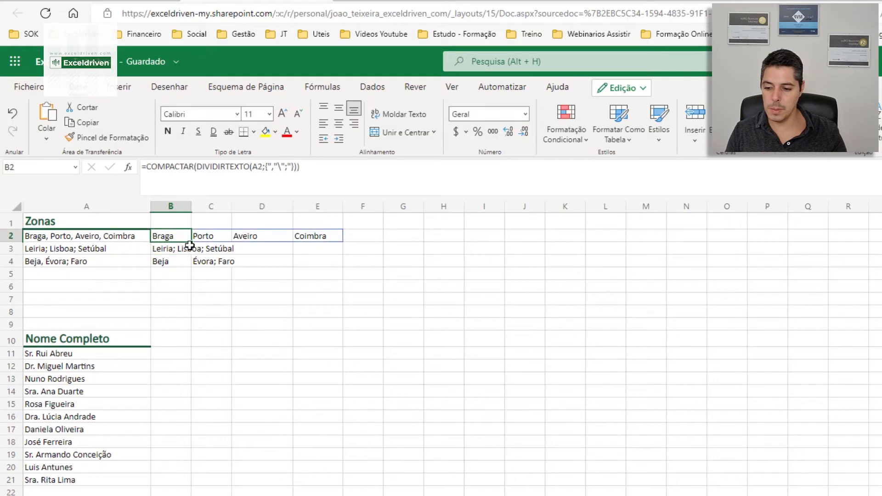
left_click_drag(191, 240, 191, 258)
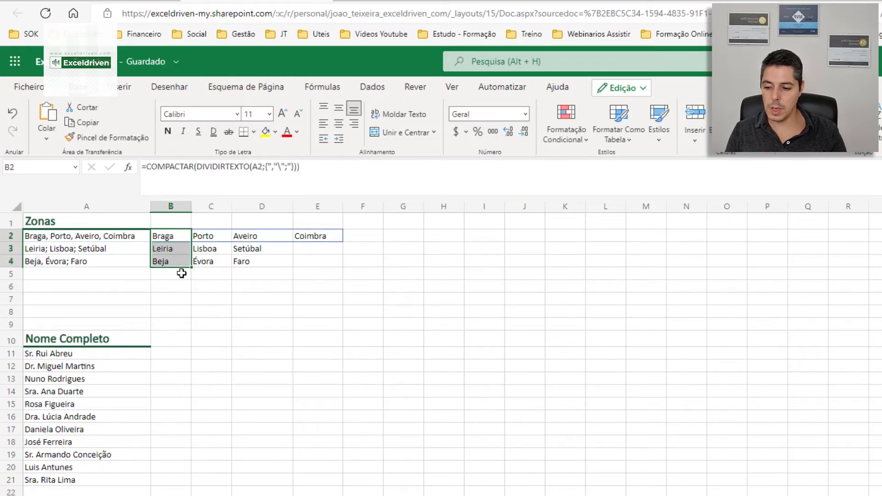
left_click(182, 248)
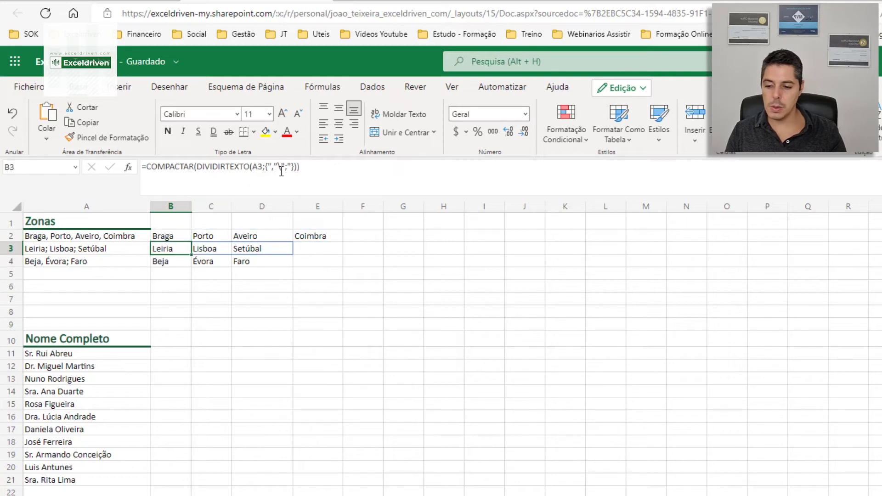
left_click(170, 237)
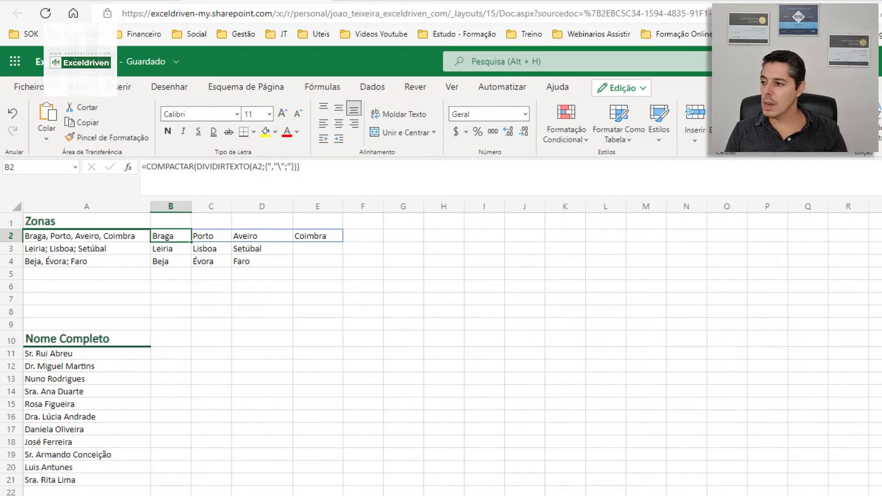
left_click(175, 356)
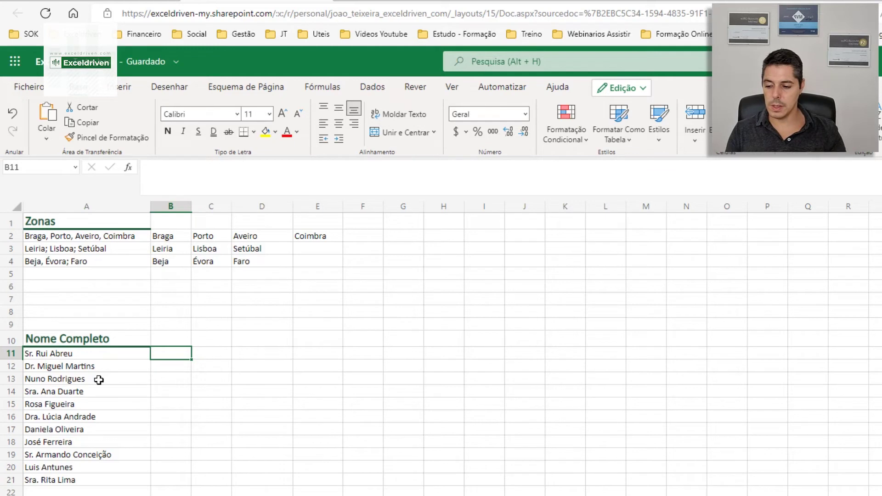
Enter =DIVIDIRTEXTO(A11;{"Dr."\"Dra."}) in B11 to split the full name
type("=")
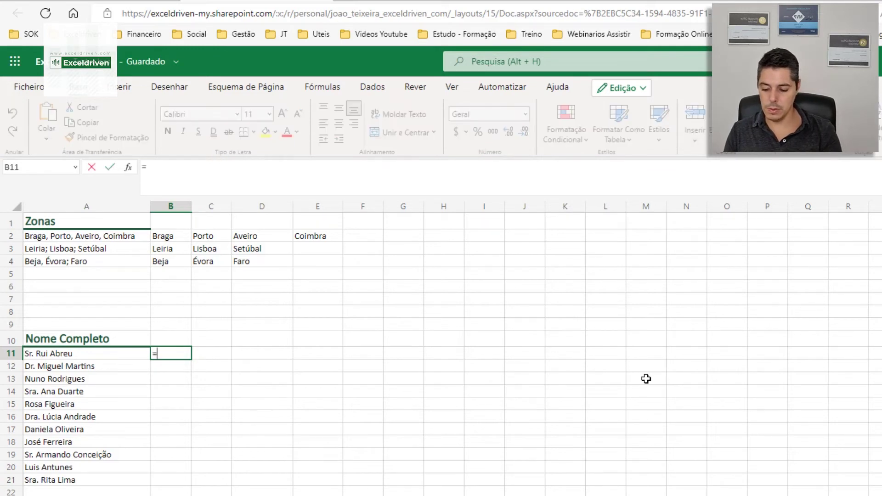
type("DIVI")
key("Tab")
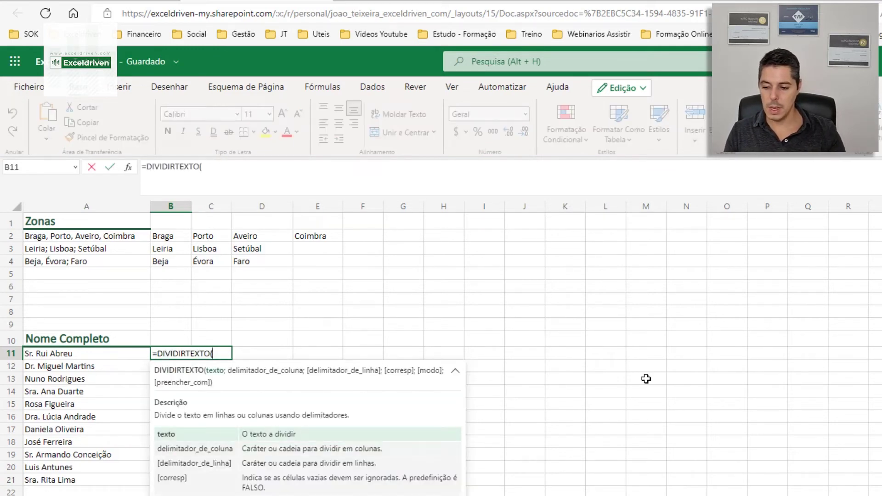
left_click(88, 354)
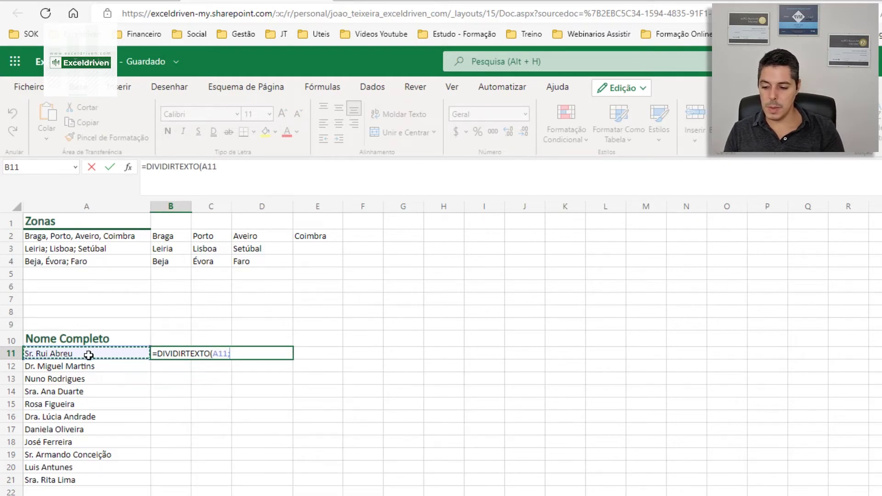
type(";{")
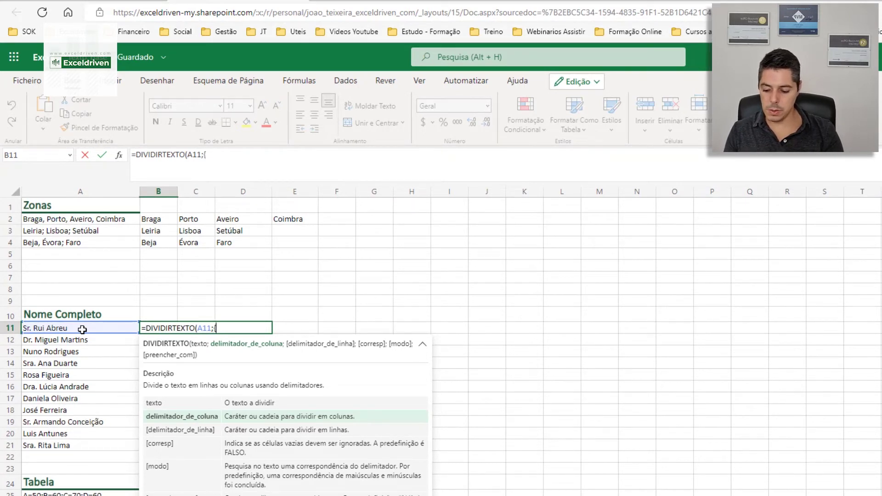
type("Dr.\"\\\"")
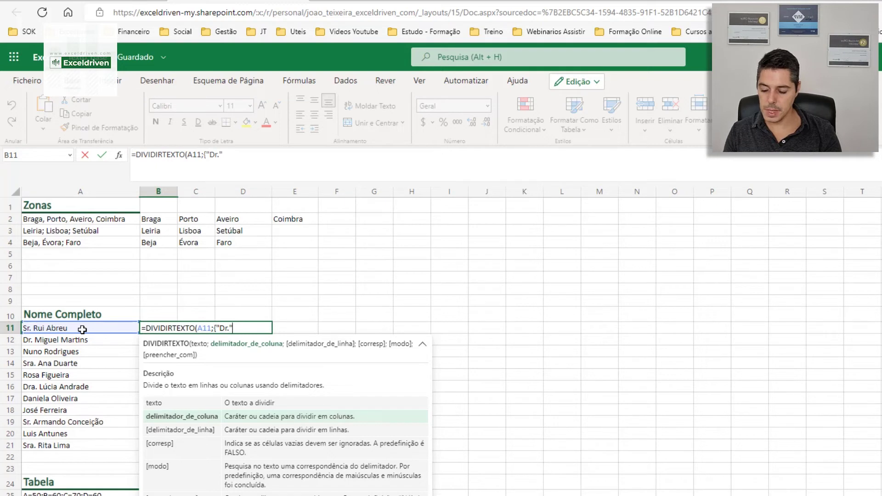
type("Dra.\"")
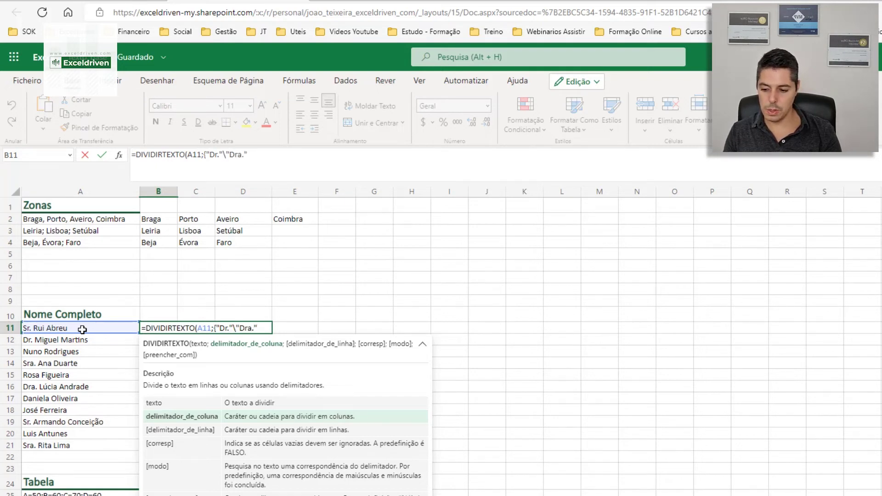
type("}")
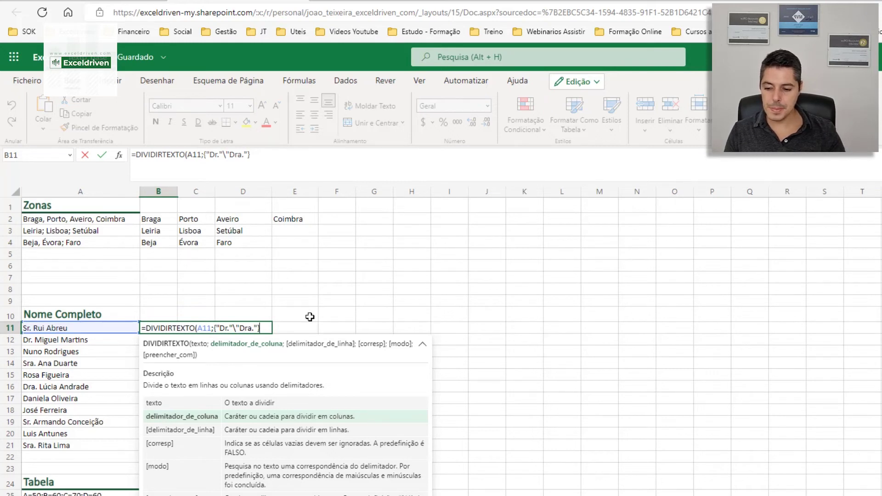
type(")")
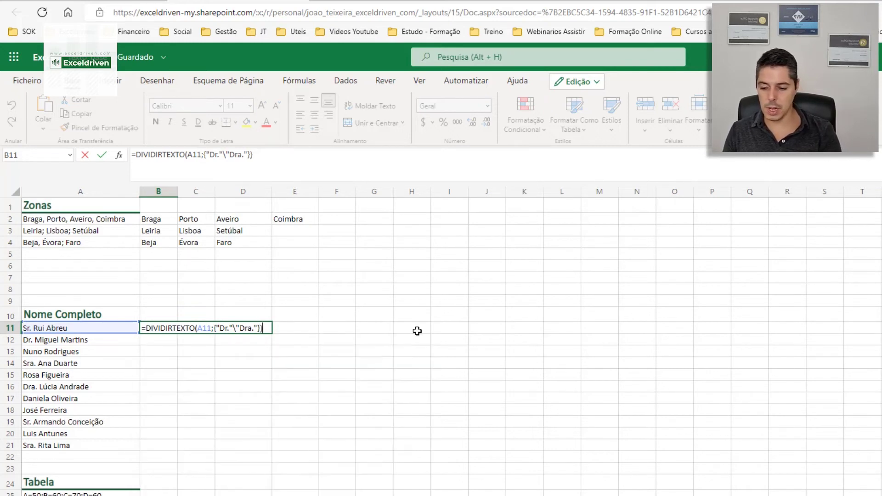
key("Return")
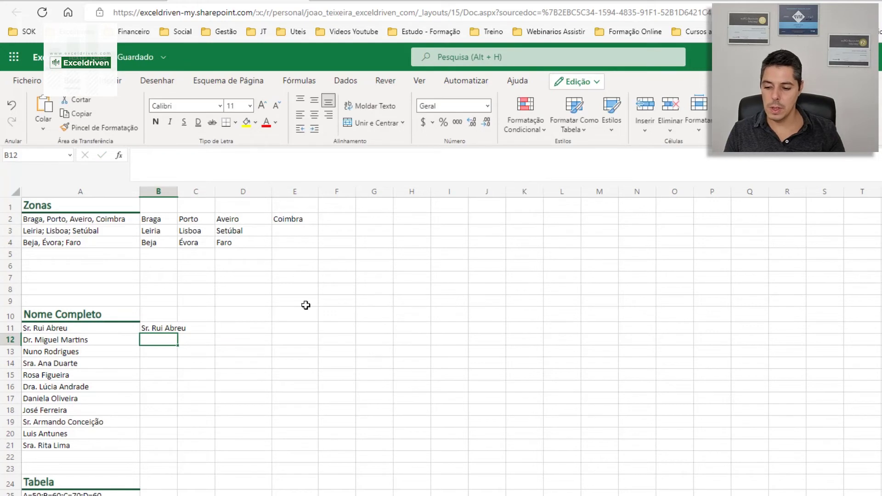
Copy the B11 formula down to B21 and check the split names in rows 12–16
left_click(171, 327)
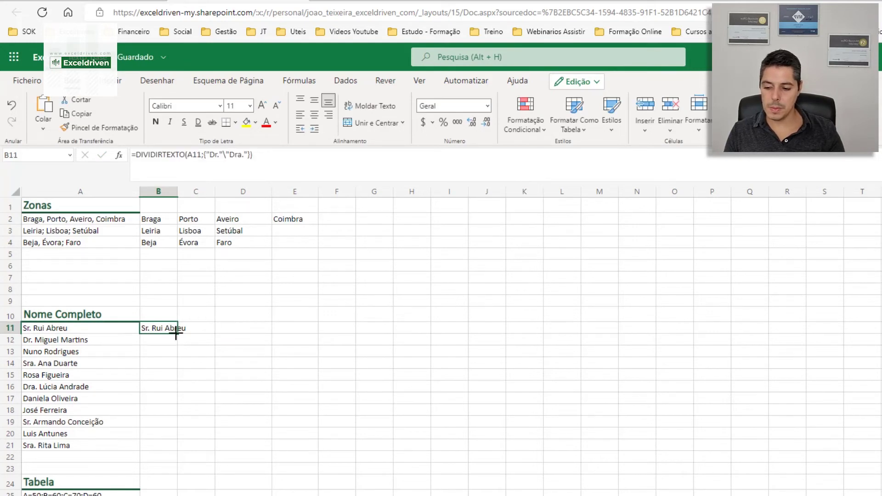
left_click_drag(176, 334, 173, 442)
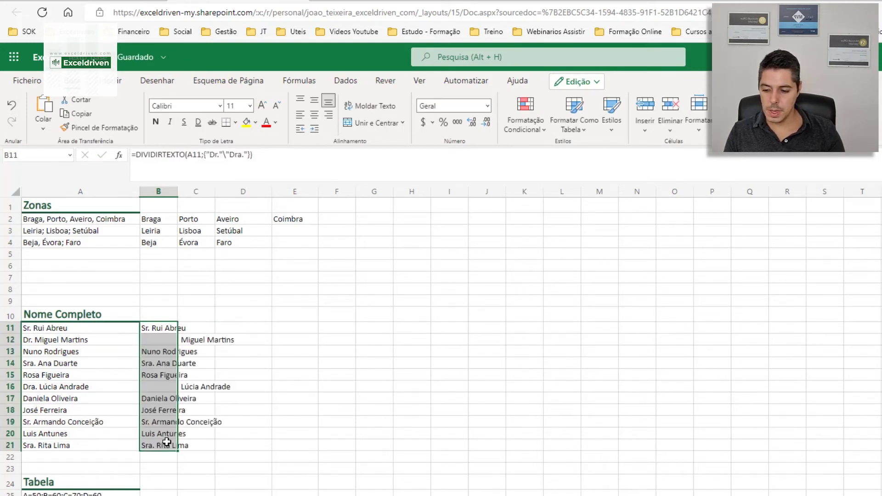
left_click(156, 339)
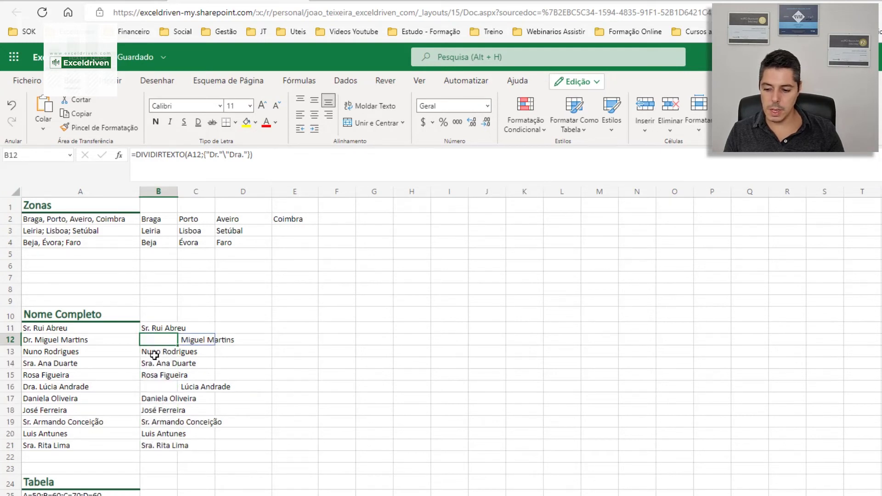
left_click(153, 354)
left_click(150, 362)
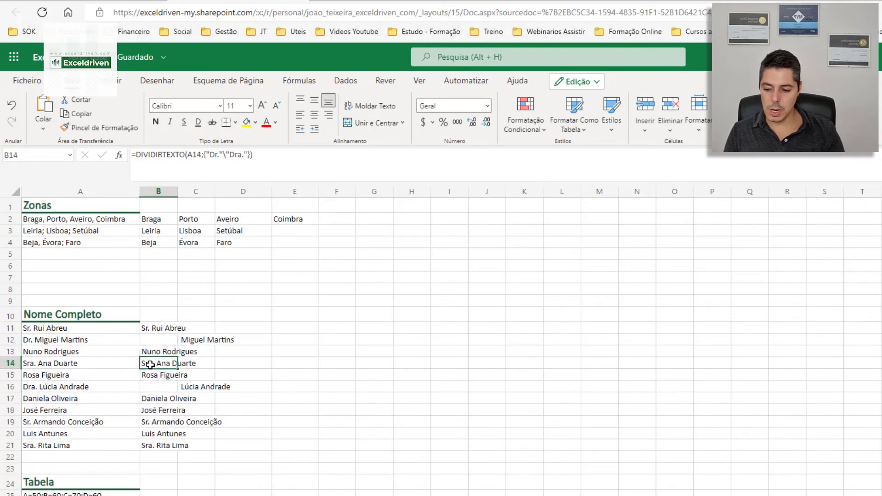
left_click(148, 374)
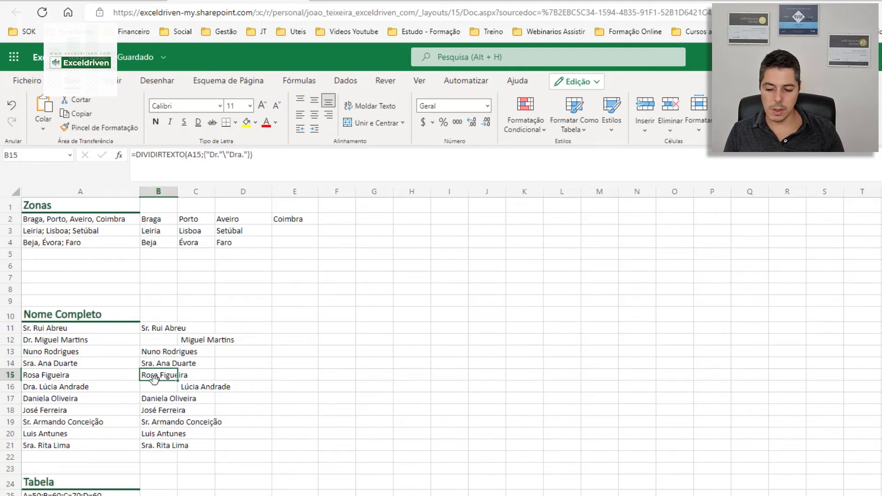
left_click(158, 391)
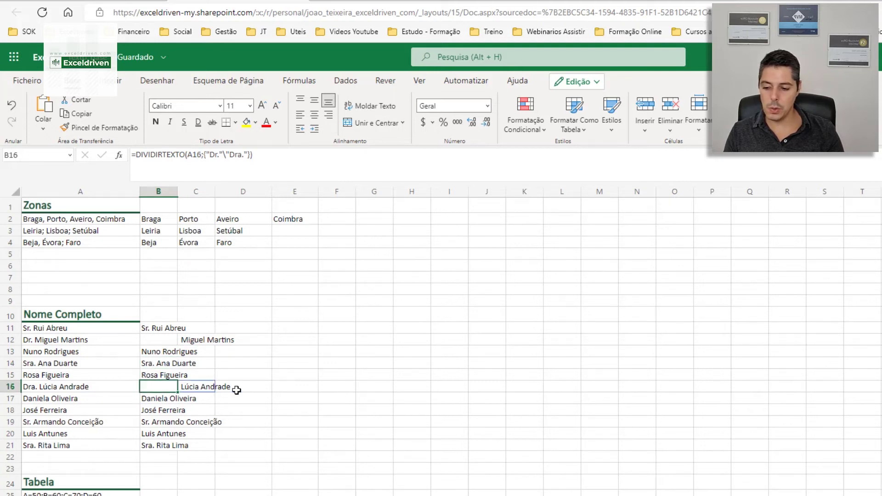
left_click(151, 331)
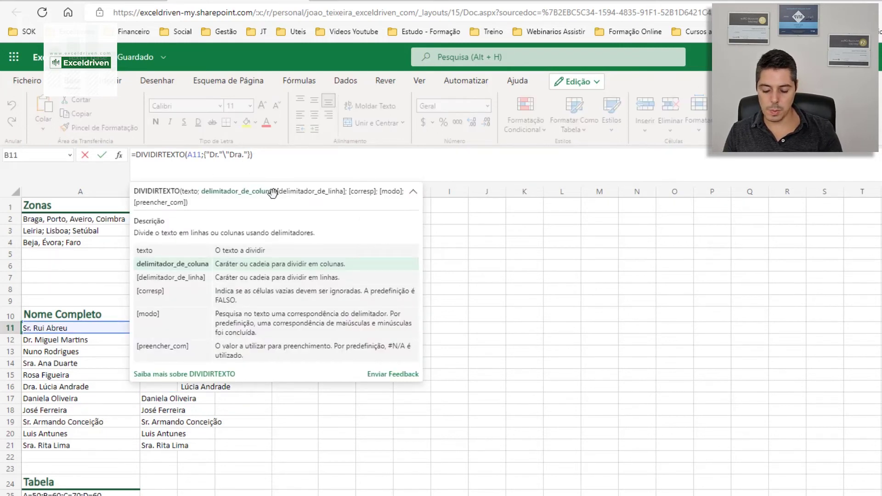
Add " " to B11's delimiter array and refill it to B21, splitting names into words like Sr., Rui, Abreu
type("\\")
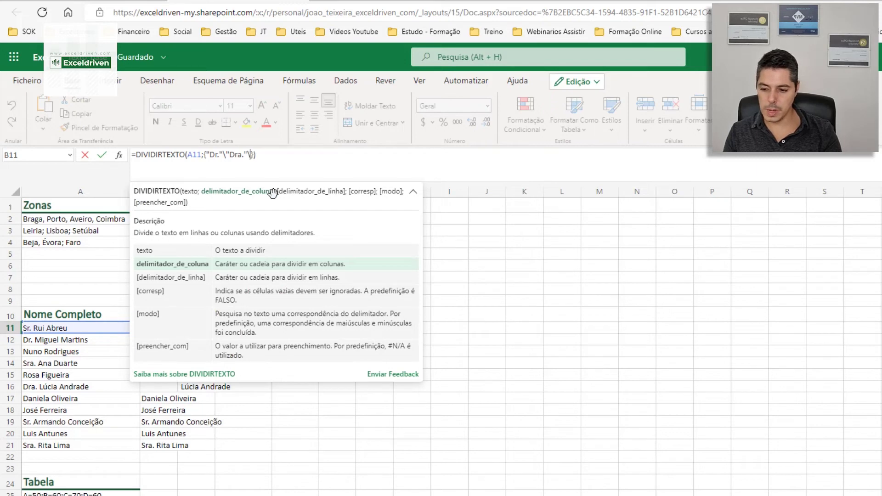
type("\" \"")
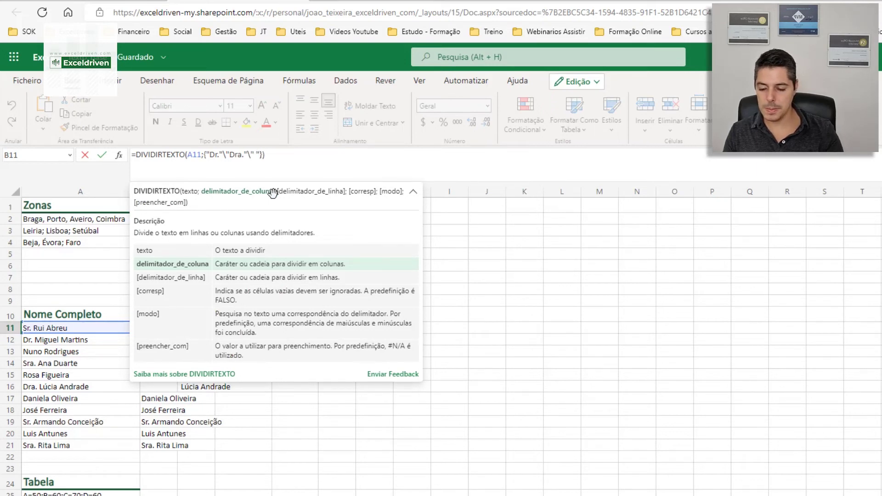
key("Return")
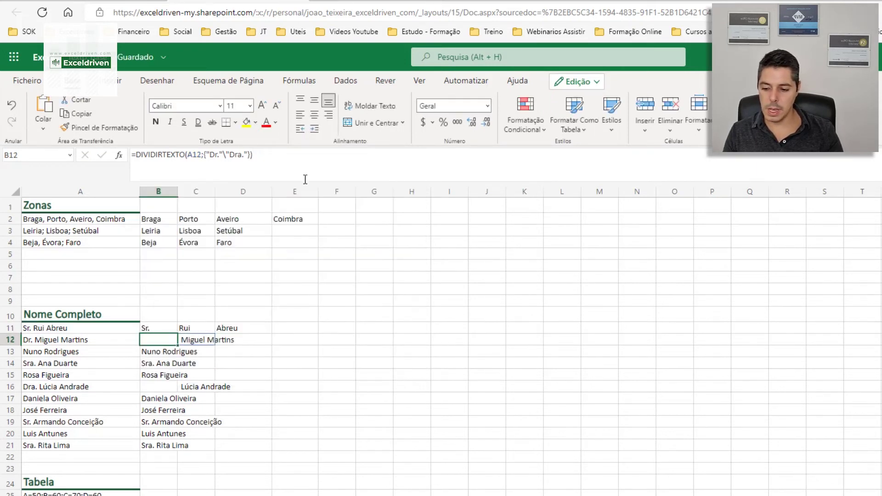
left_click(159, 328)
left_click_drag(177, 334, 170, 446)
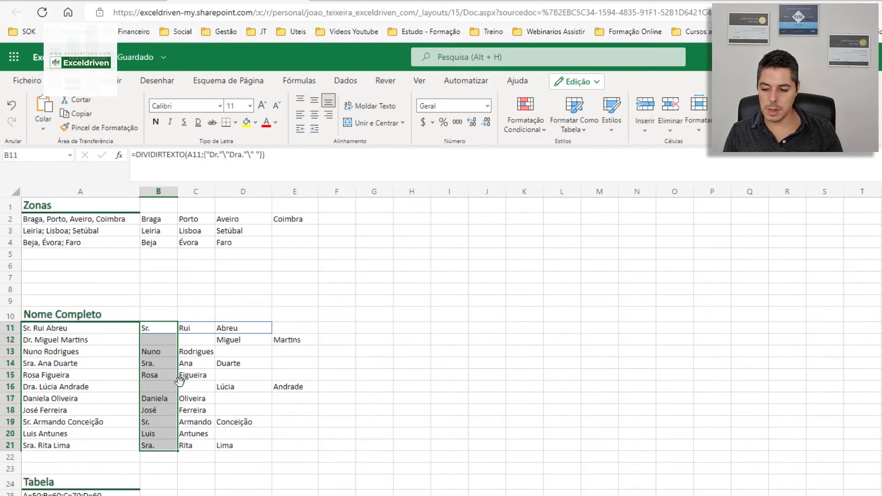
left_click(225, 341)
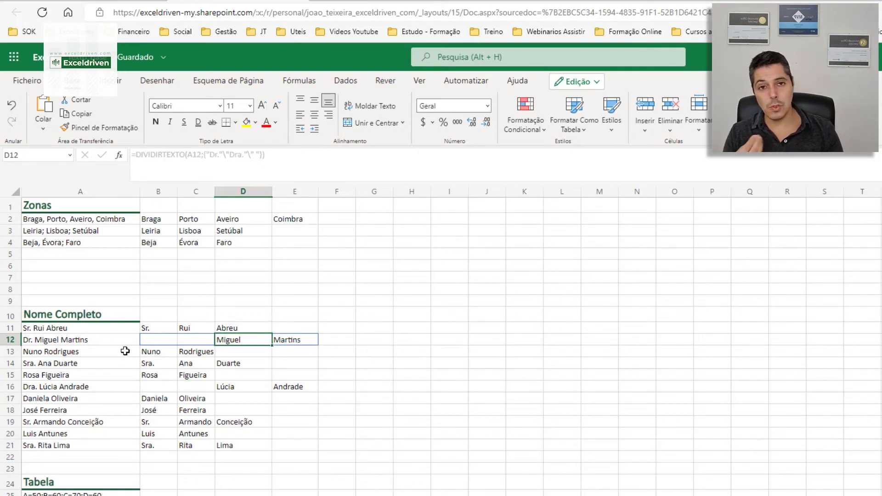
left_click(143, 327)
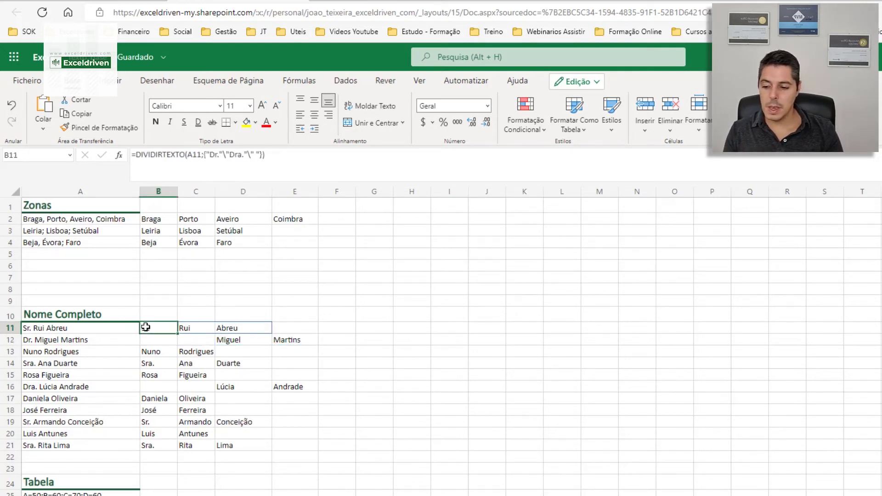
left_click(264, 154)
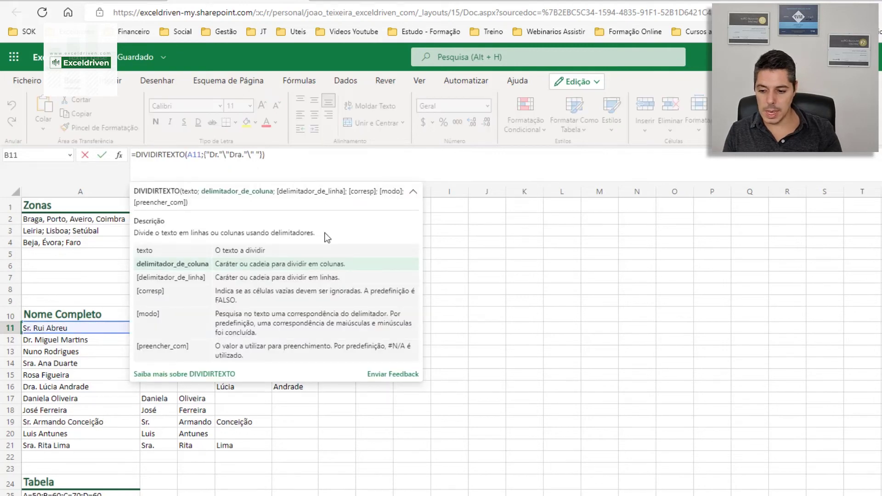
Append ;;FALSO as B11's ignore-empty argument and begin filling the formula down column B
type(";")
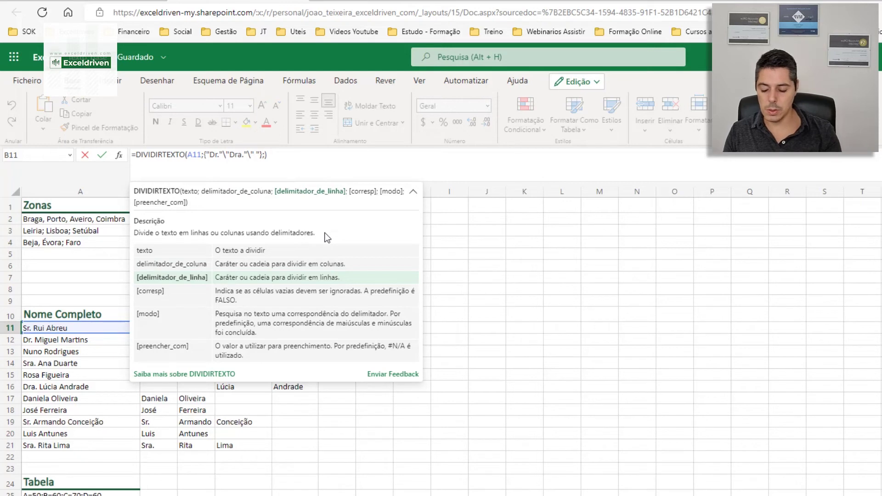
type(";")
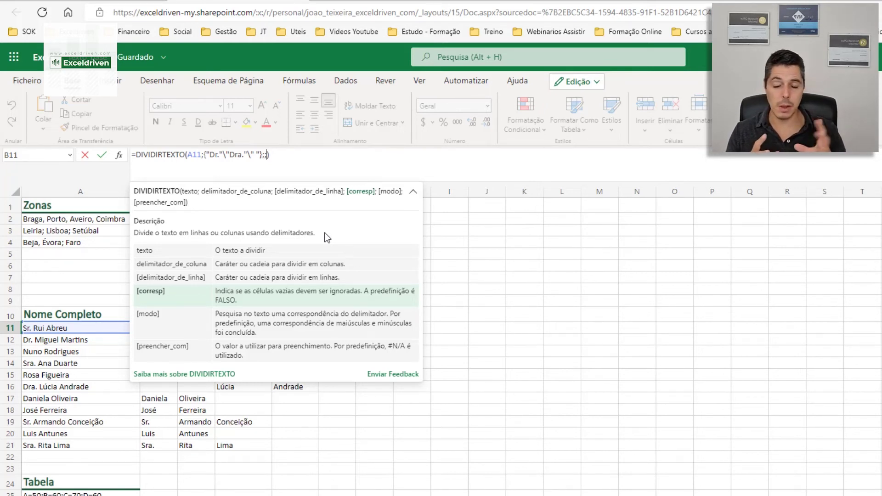
type("FA")
type("LSO")
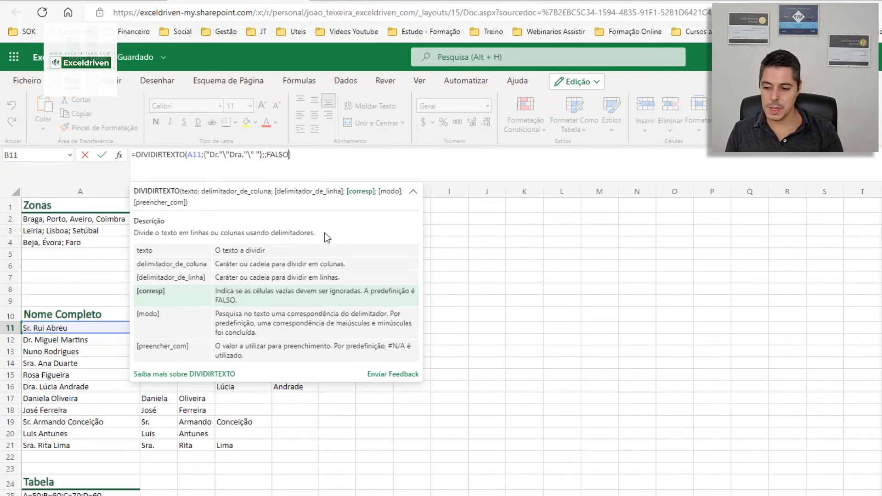
key("Return")
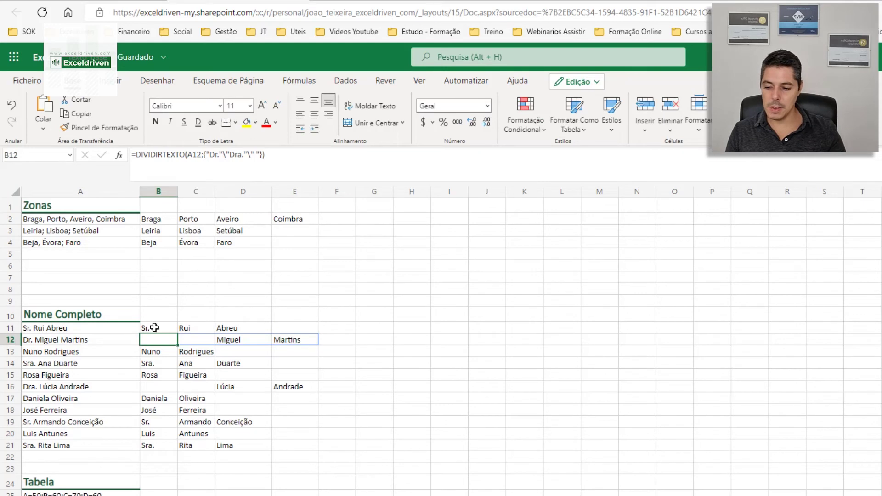
left_click(154, 327)
mouse_move(177, 336)
left_mouse_down()
mouse_move(169, 445)
mouse_move(161, 326)
left_mouse_up()
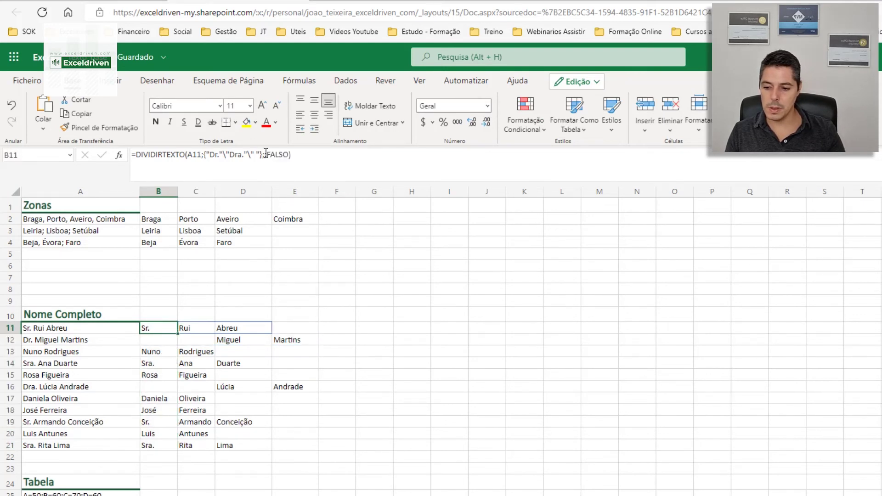
Change B11's ignore-empty argument from FALSO to VERDADEIRO and fill the formula down to B21
left_click(276, 154)
double_click(276, 154)
type("VER")
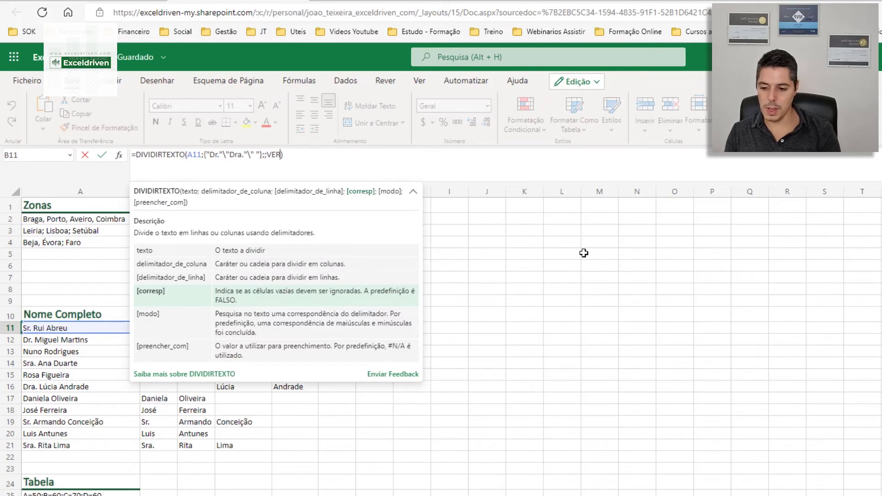
type("DADEIRO")
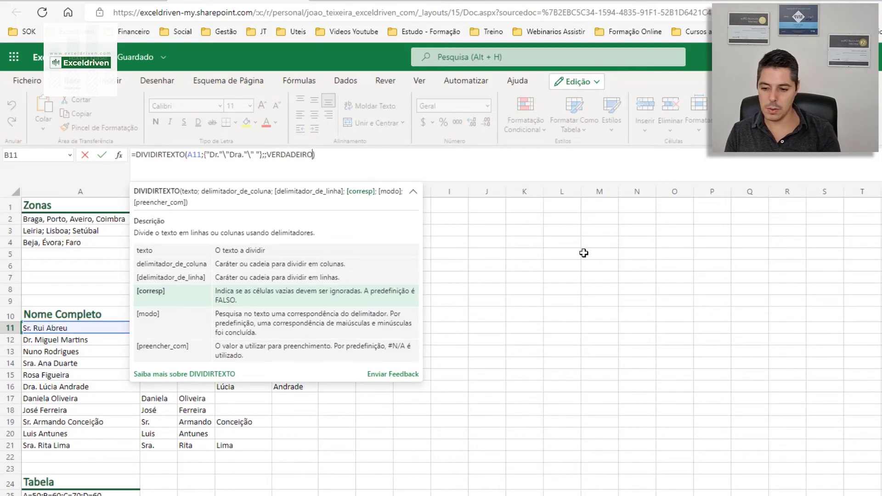
key("Return")
left_click(174, 328)
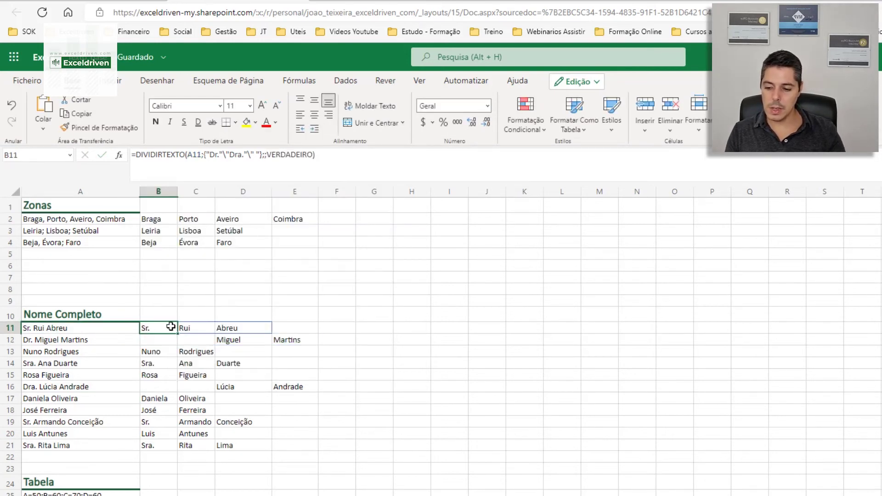
left_click_drag(175, 328, 172, 446)
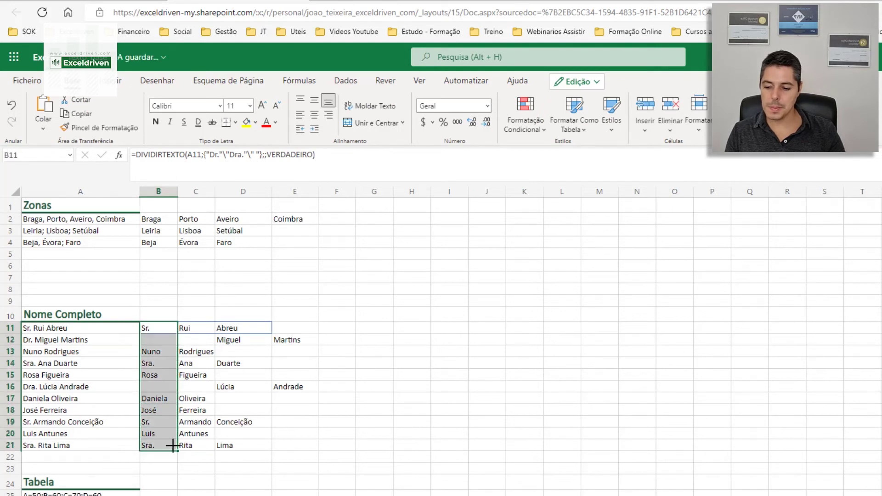
Verify the row 12 names now start in column B and recommit B11's formula
left_click(161, 342)
left_click(199, 340)
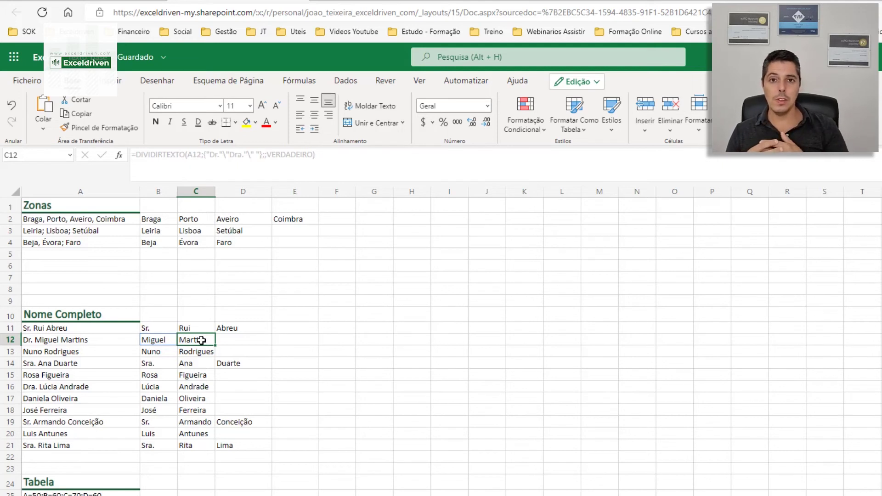
left_click(148, 328)
left_click(270, 155)
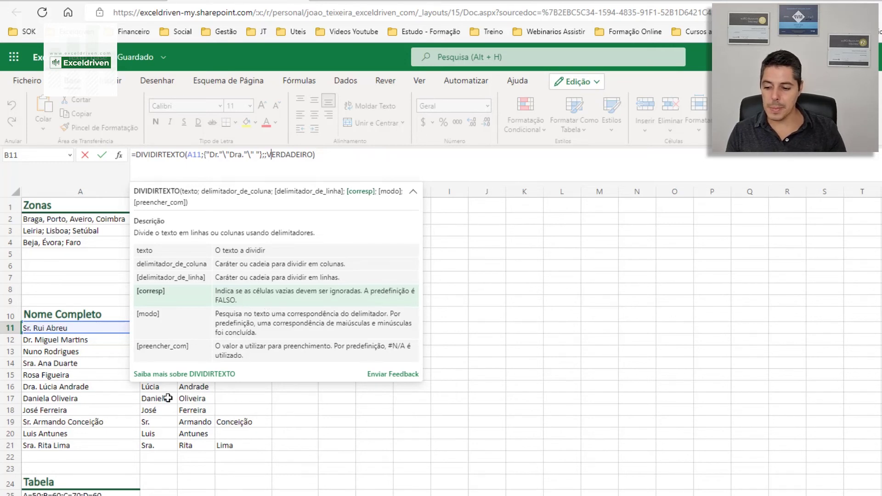
key("ctrl+Return")
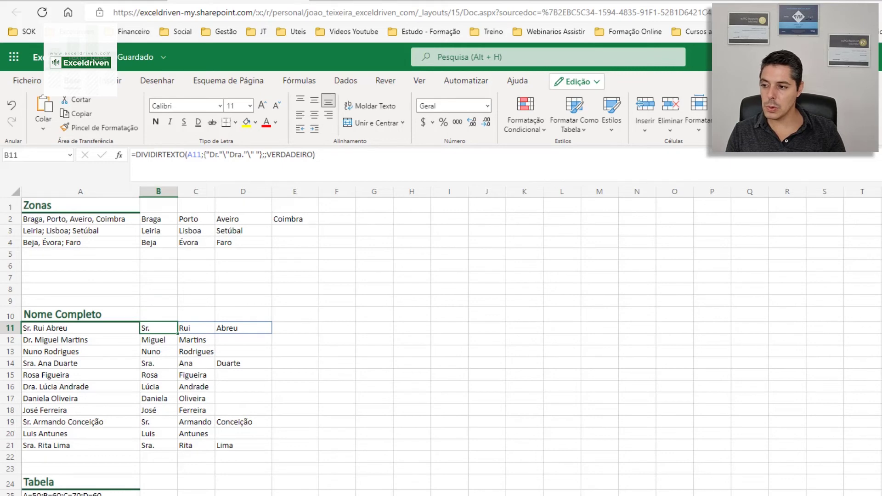
Enter =DIVIDIRTEXTO(A25;"=";";") in B25 to spill the A=50;B=60;C=70;D=60 pairs into two columns
scroll(175, 418, "down", 3)
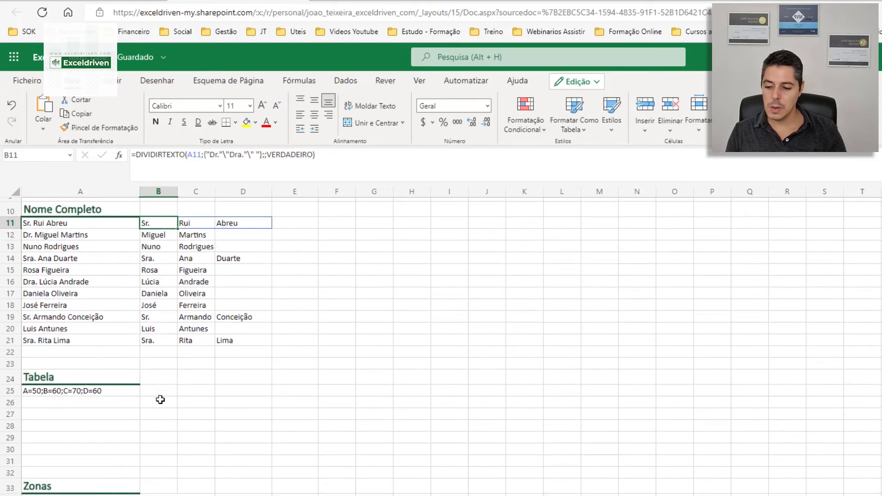
left_click(162, 391)
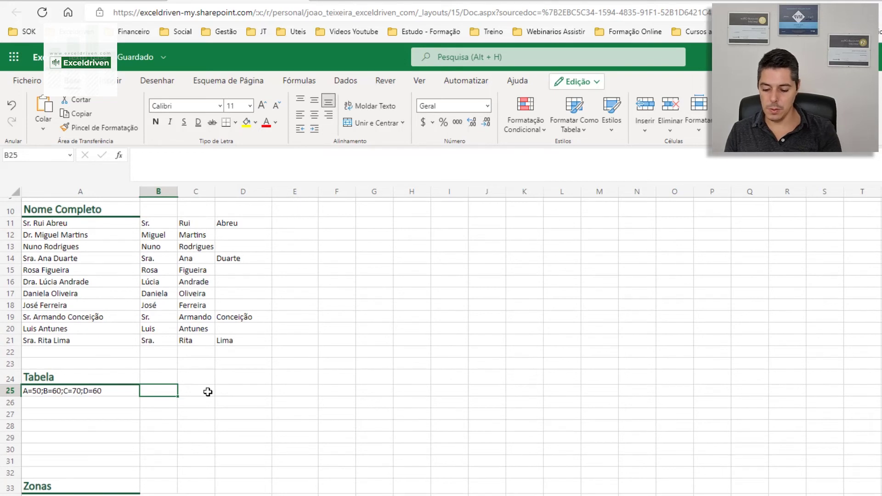
type("=DIVI")
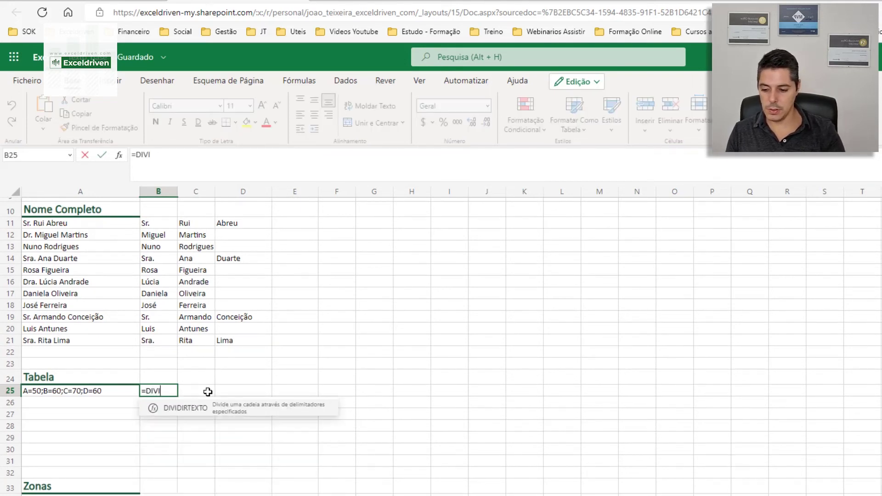
key("Tab")
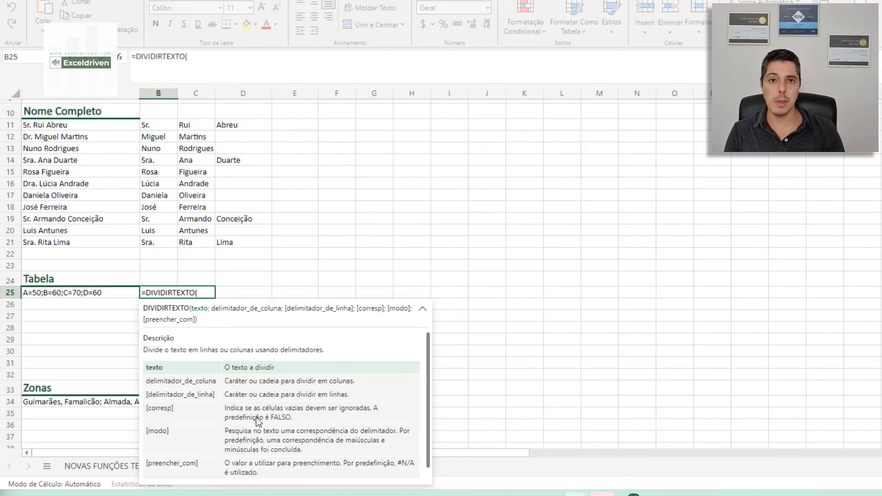
scroll(295, 247, "down", 2)
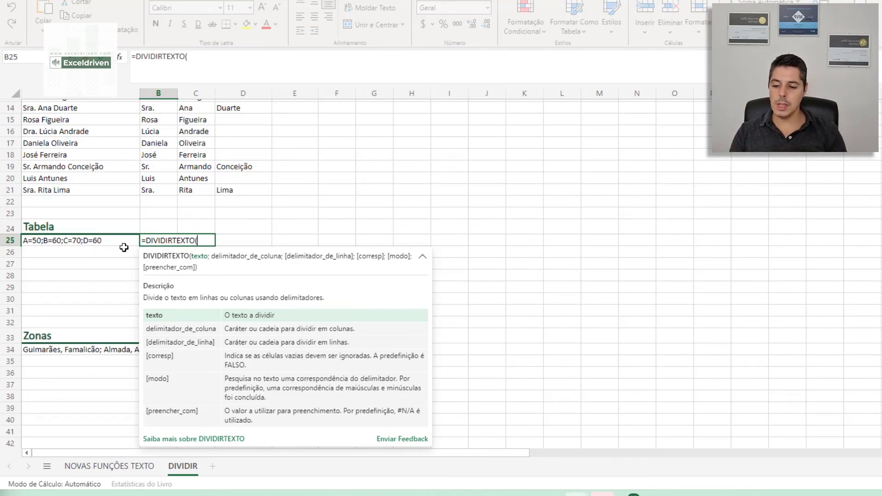
left_click(105, 238)
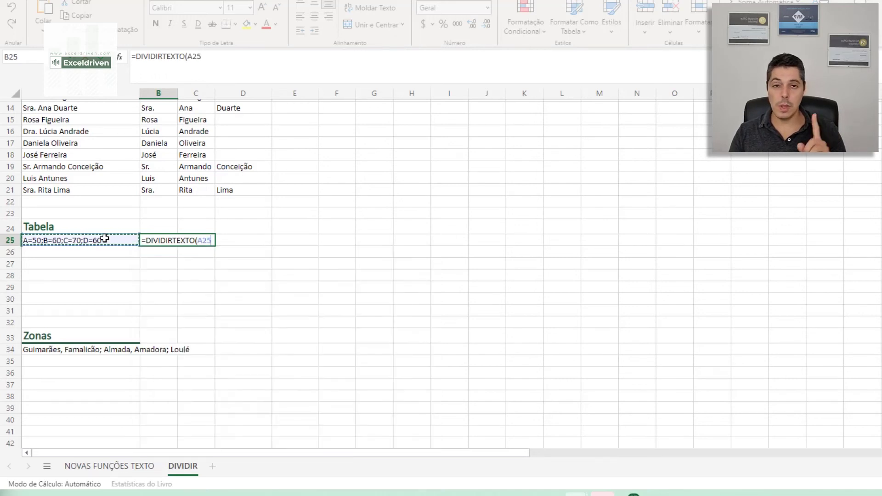
type(";")
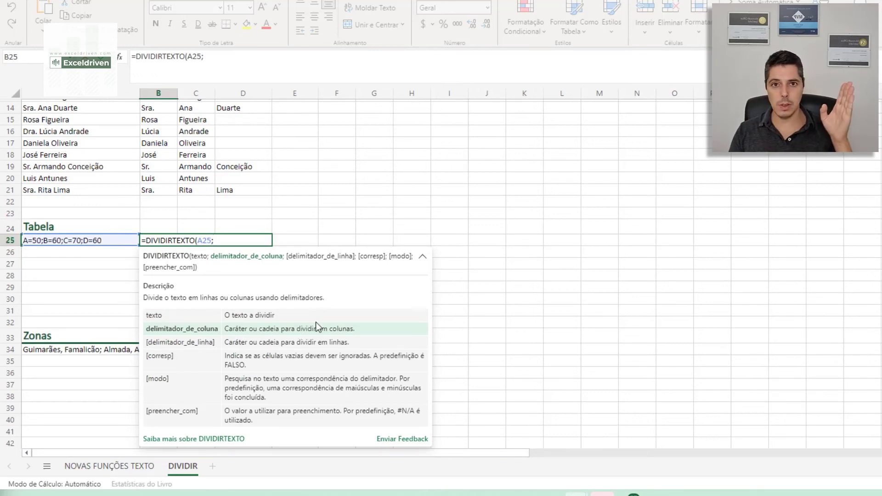
type("\"=\"")
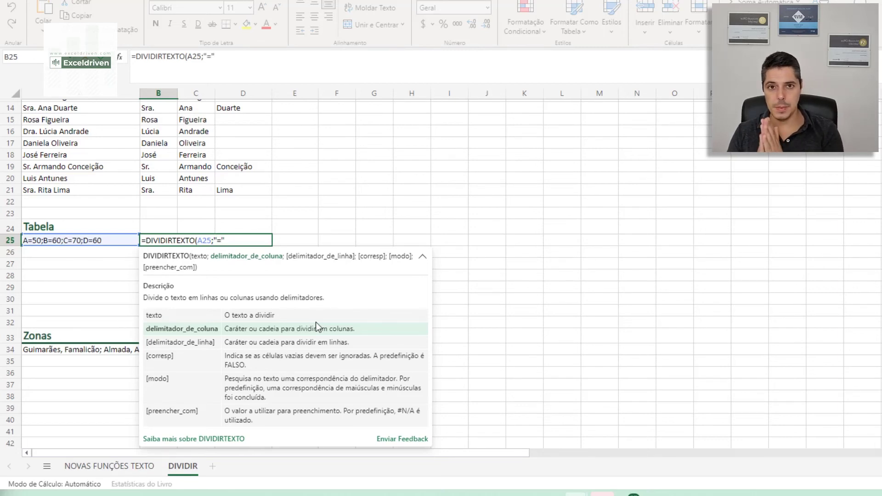
type(";")
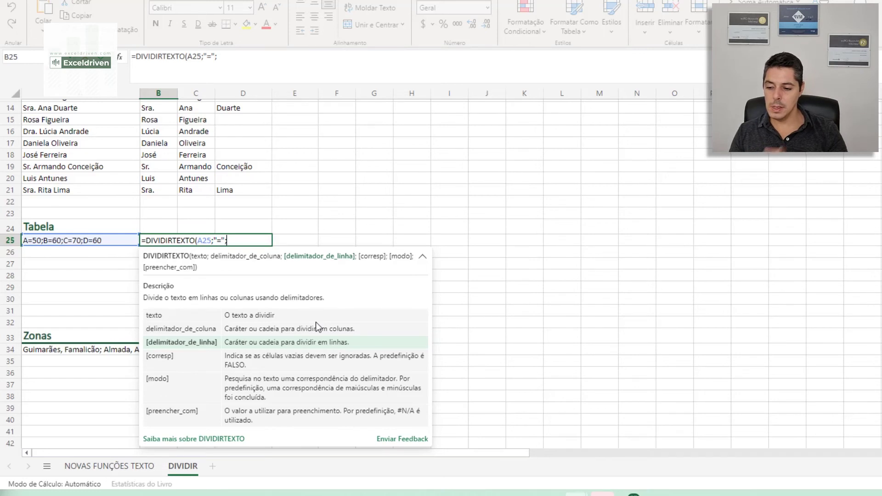
type("\";\")")
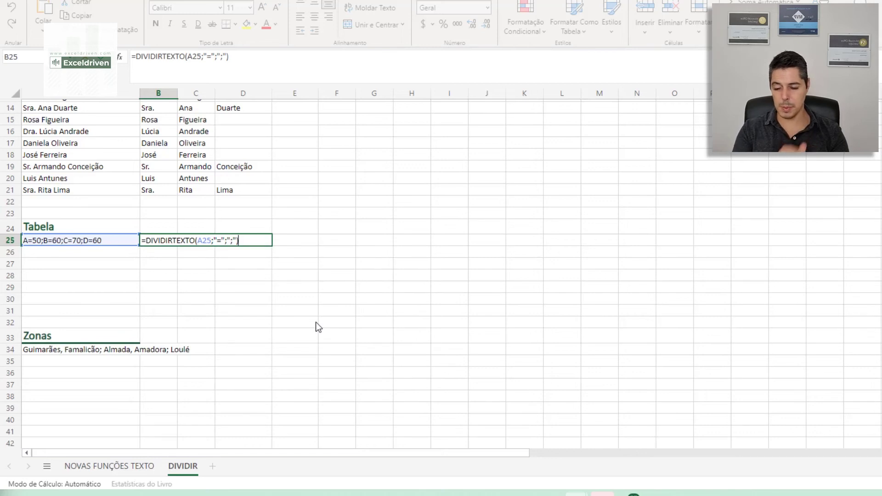
key("Return")
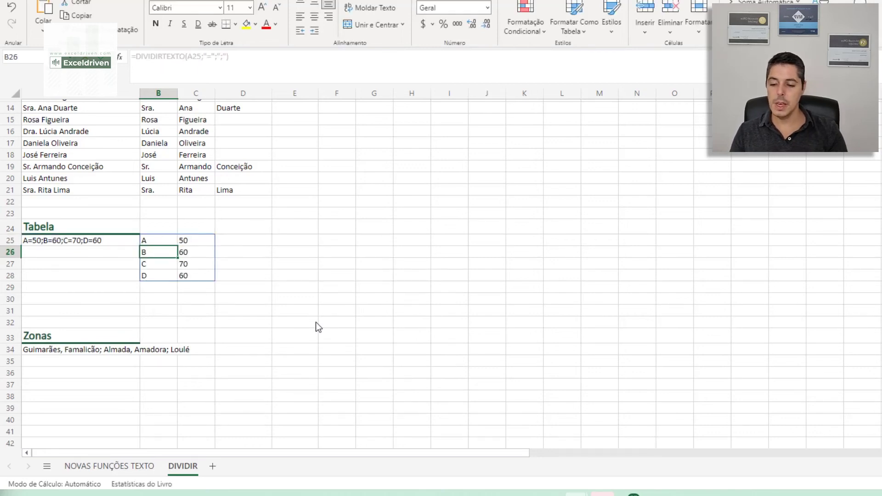
left_click(155, 240)
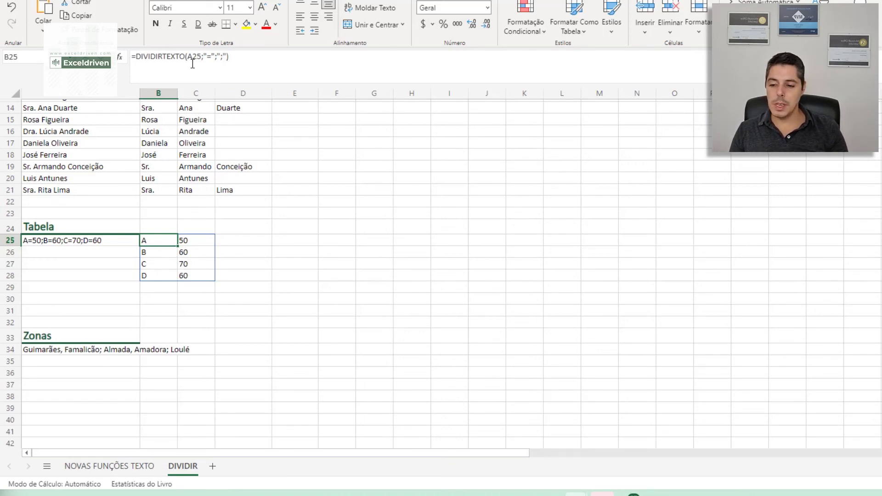
left_click_drag(203, 56, 214, 56)
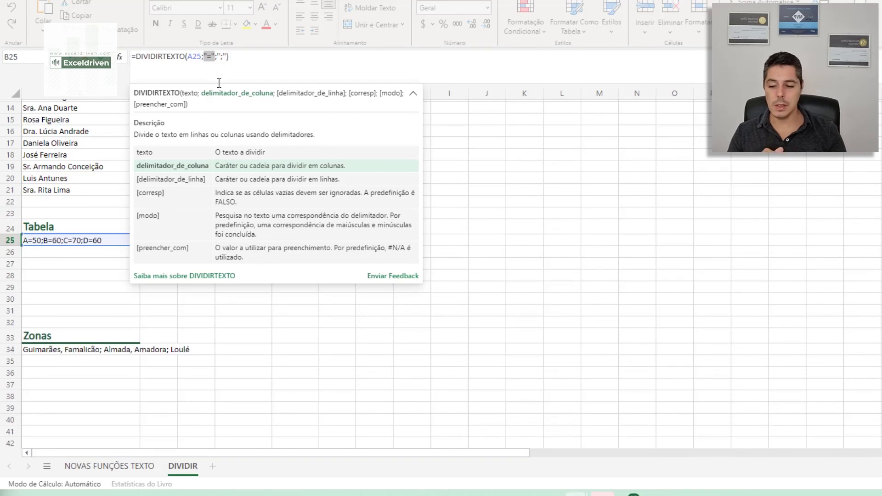
key("Escape")
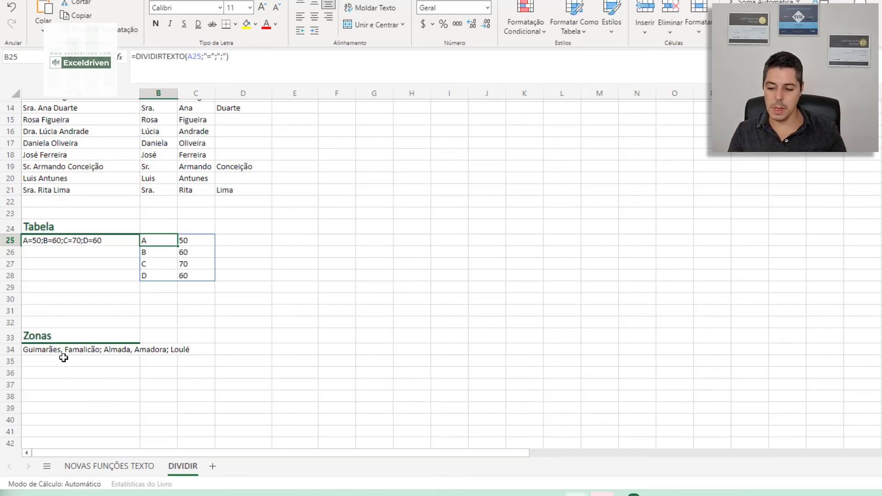
left_click(202, 350)
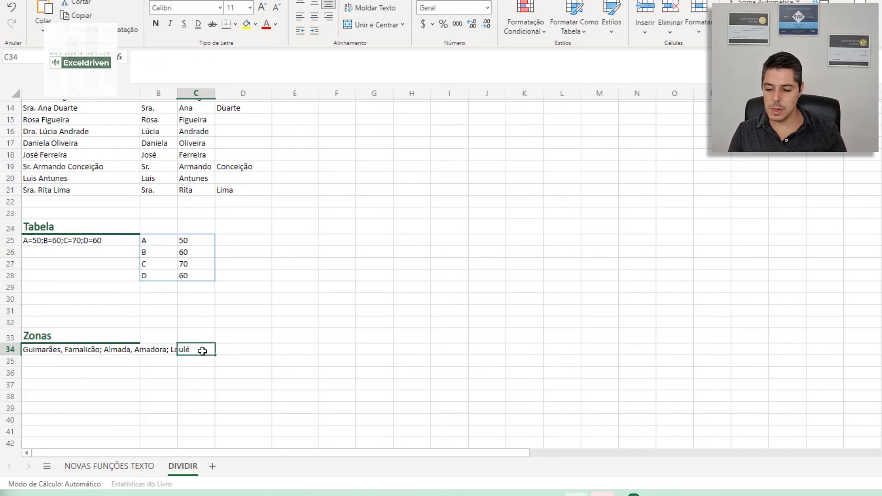
Enter =DIVIDIRTEXTO(A34;",";";") in D34 so the Zonas list spills into D34:E36
left_click(228, 349)
type("=")
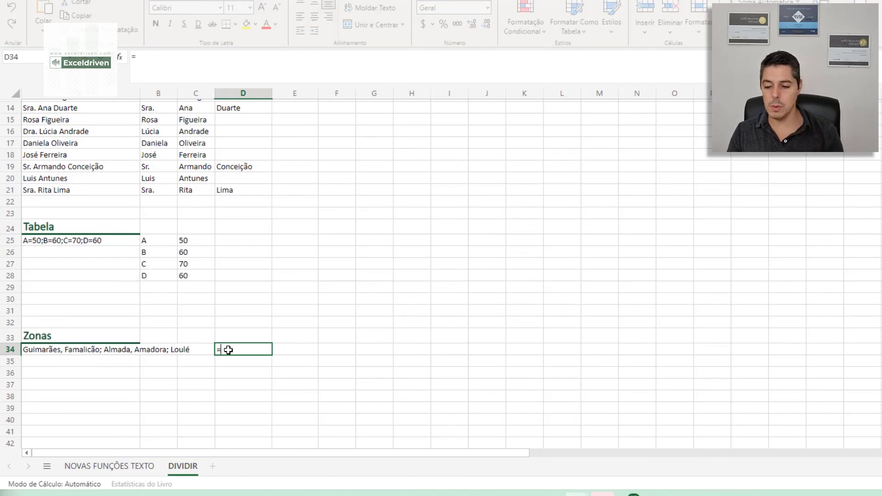
type("DIVI")
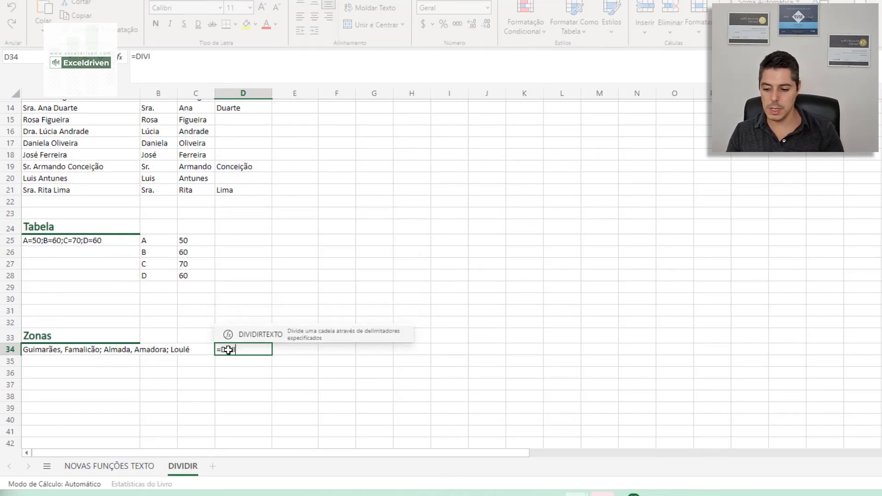
key("Tab")
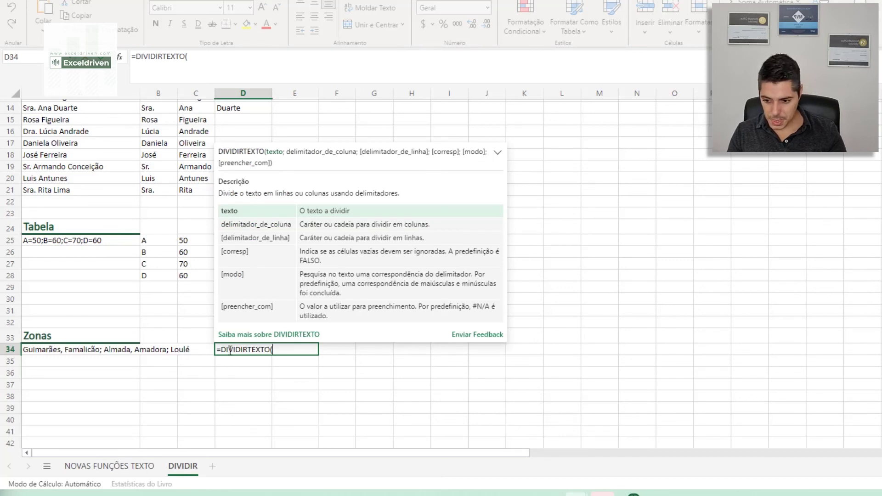
left_click(54, 349)
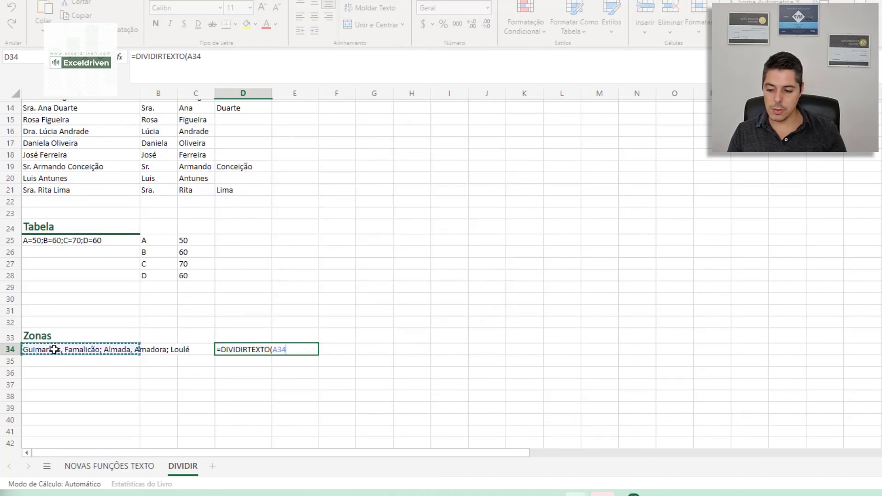
type(";")
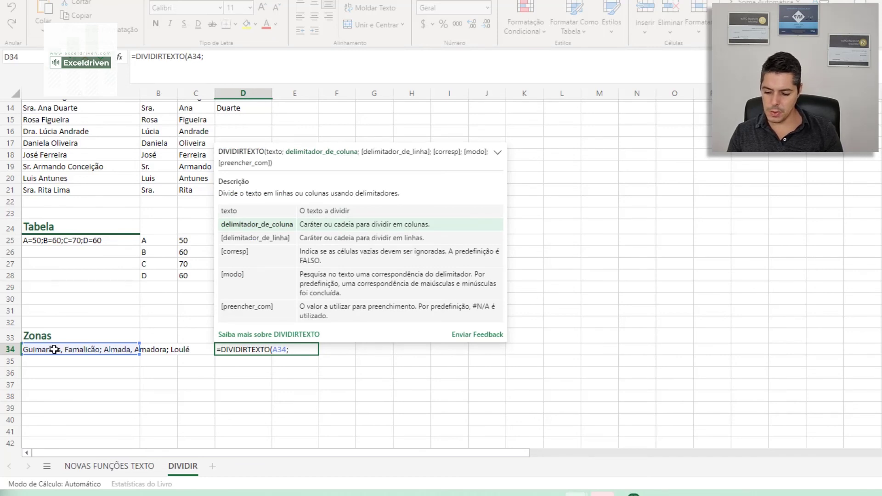
type(";\"")
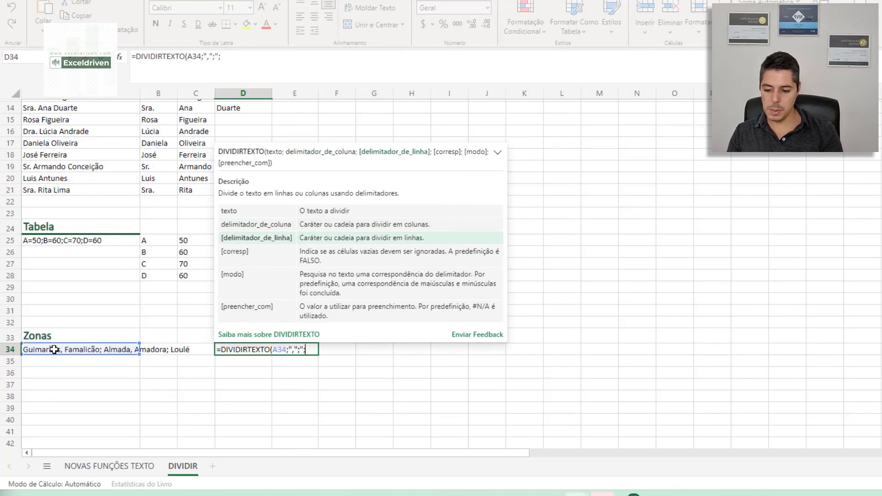
type(")")
key("Return")
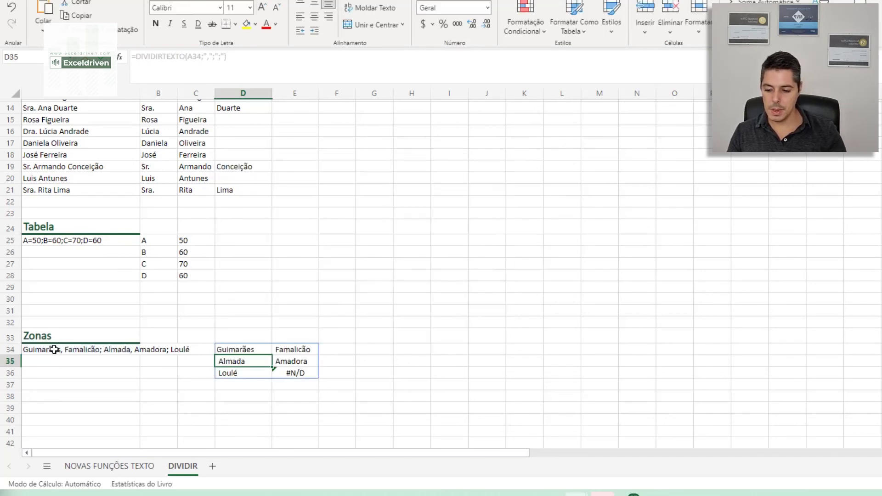
left_click(242, 347)
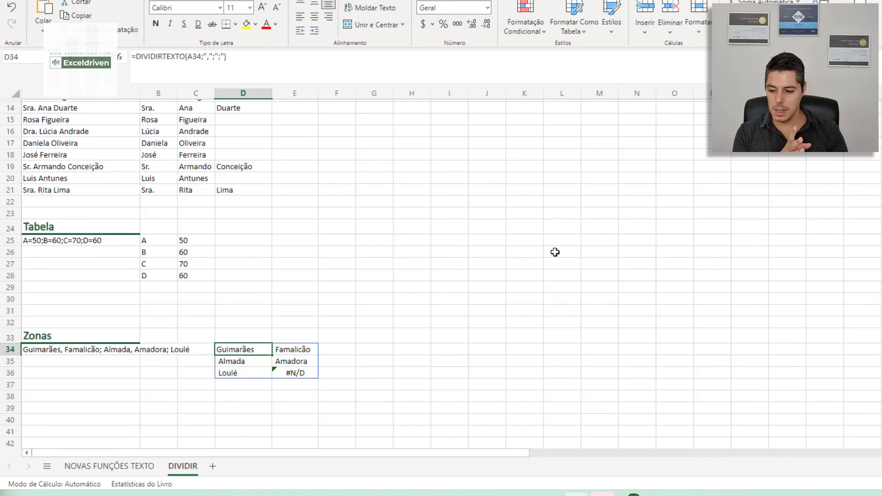
scroll(304, 370, "up", 2)
scroll(304, 371, "down", 2)
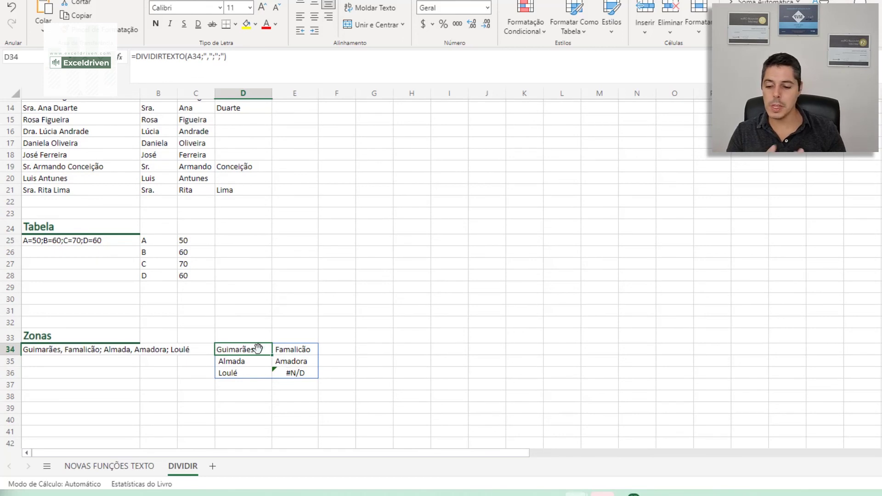
left_click(137, 56)
Wrap D34's formula in SEND(...;"Sem Correspondencia") to replace #N/D, then start removing SEND
type("SEND")
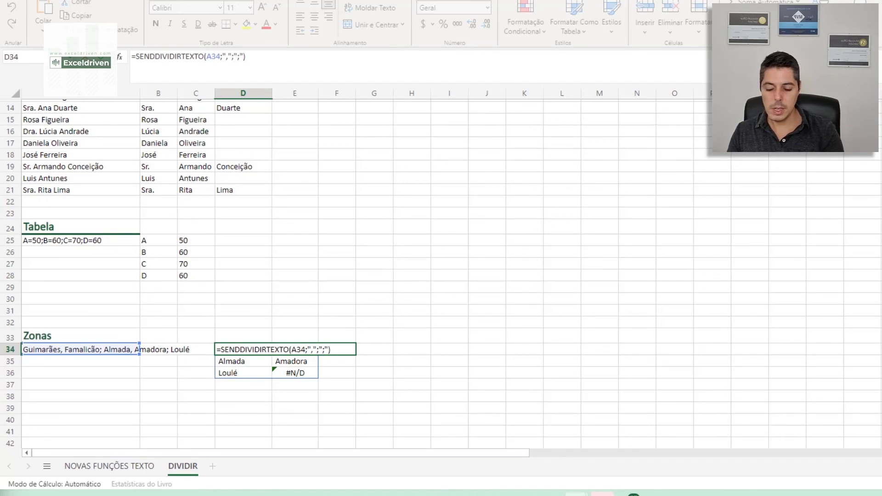
type("(")
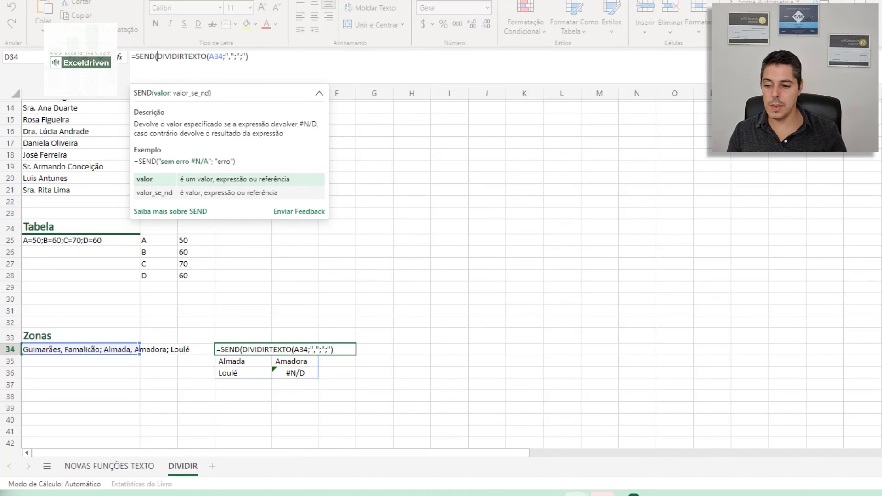
type(";\"Sem Correspondencia\"")
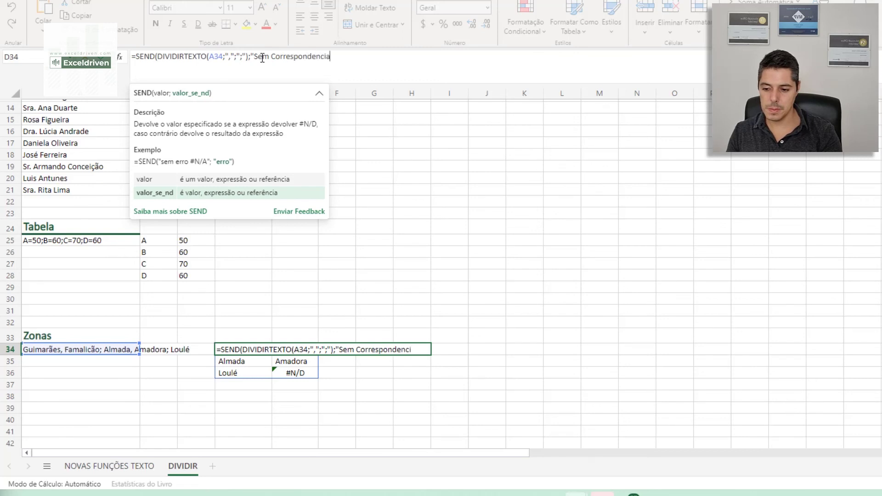
type(")")
key("Return")
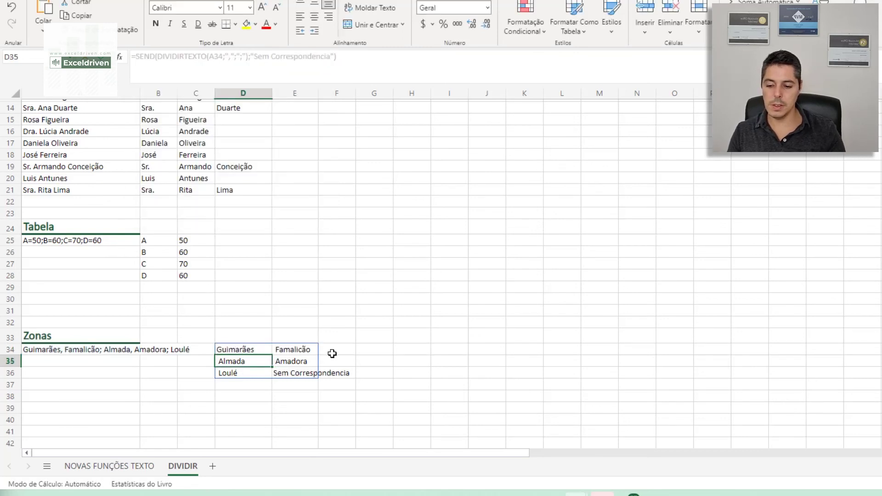
left_click(238, 351)
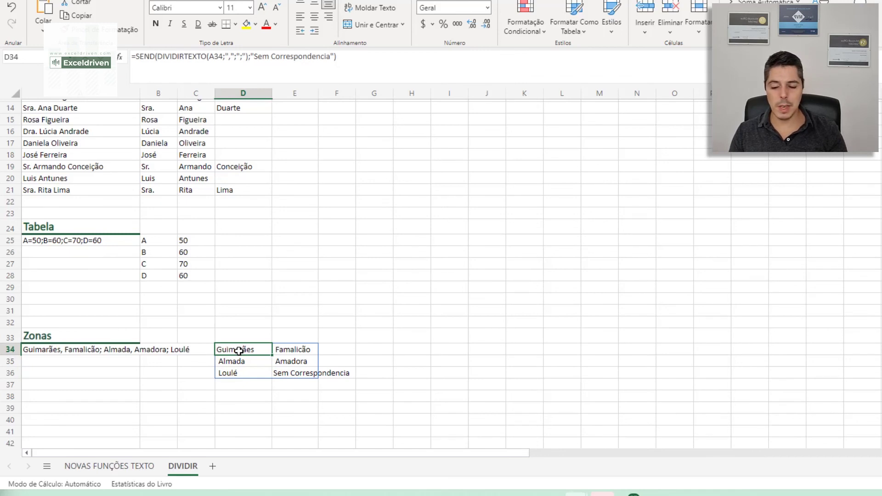
left_click(158, 59)
key("BackSpace")
key("BackSpace")
key("BackSpace")
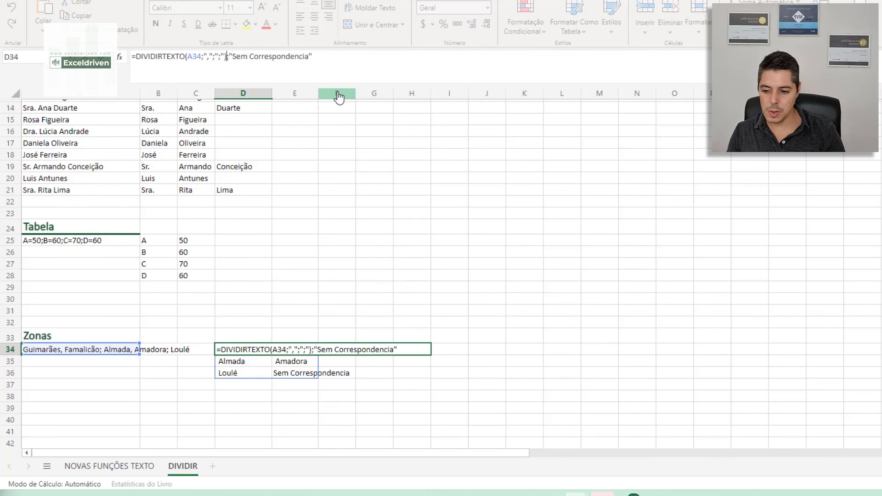
Make "Sem Correspondencia" DIVIDIRTEXTO's fill argument by inserting the skipped ;; arguments
key("BackSpace")
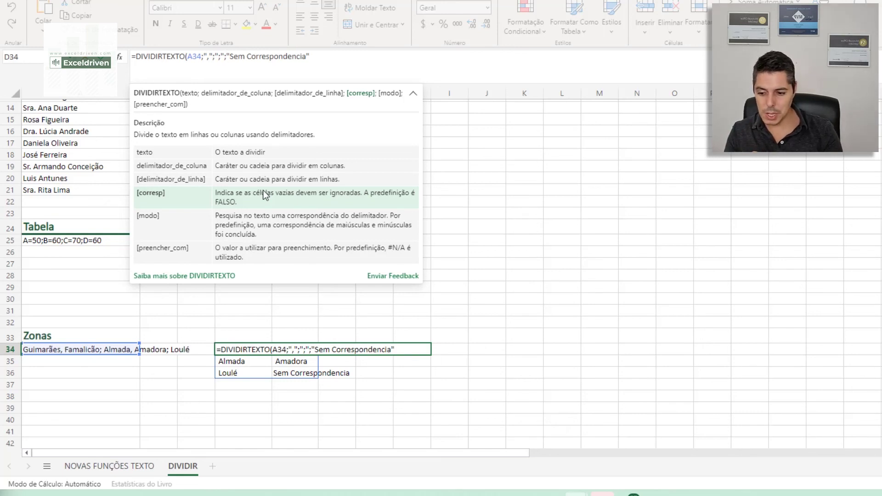
type(";")
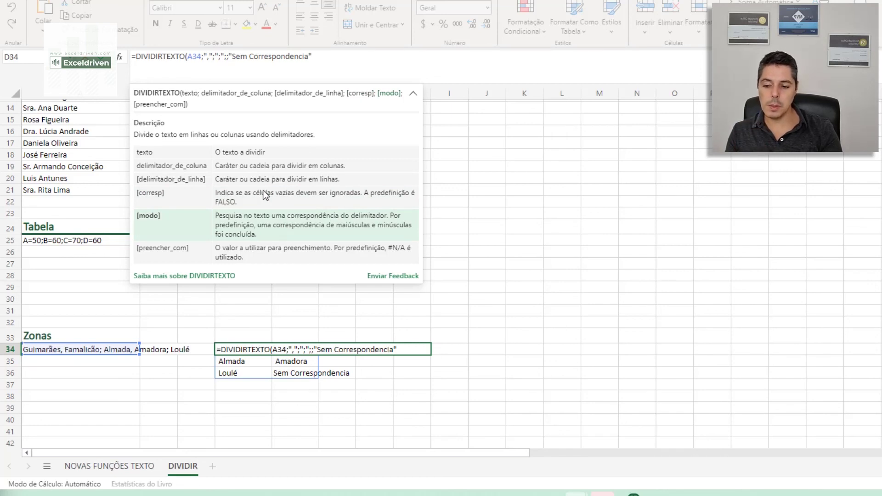
type(";")
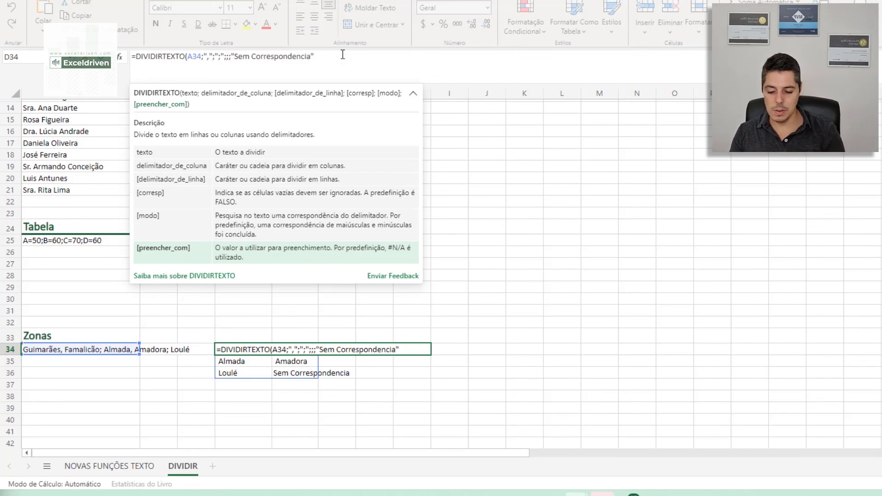
type(")")
key("Return")
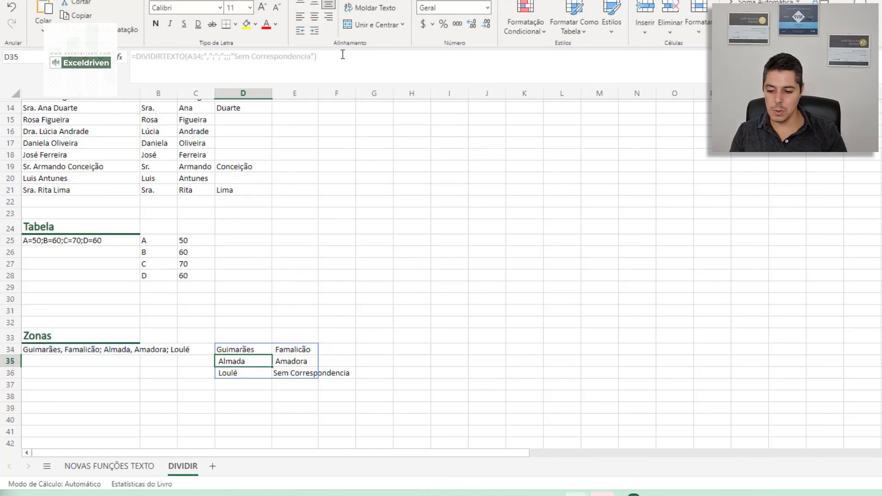
Replace the fill text with "---" so the empty E36 cell shows ---
left_click(259, 348)
left_click(268, 360)
left_click(256, 349)
left_click_drag(235, 56, 310, 57)
key("BackSpace")
key("BackSpace")
type("---")
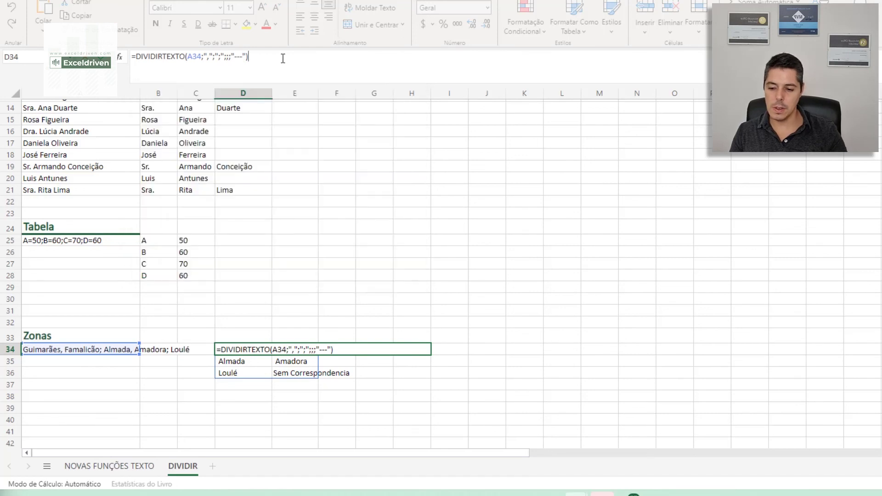
key("Return")
key("Right")
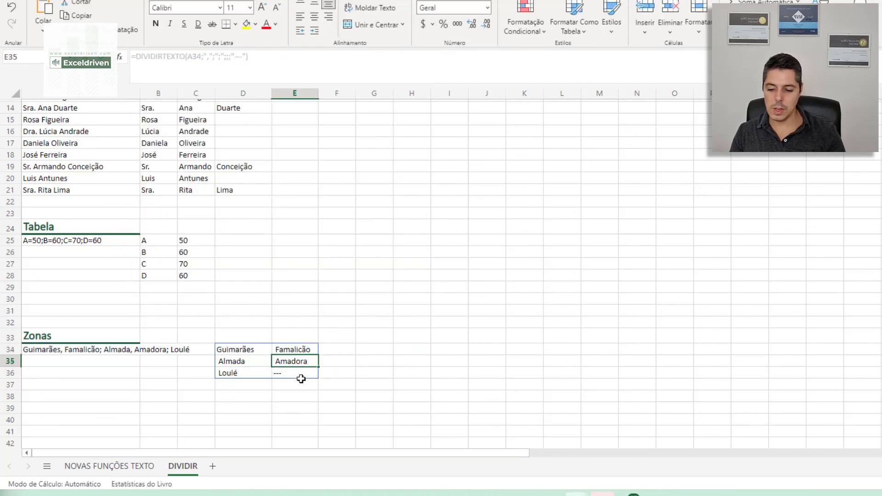
left_click(295, 375)
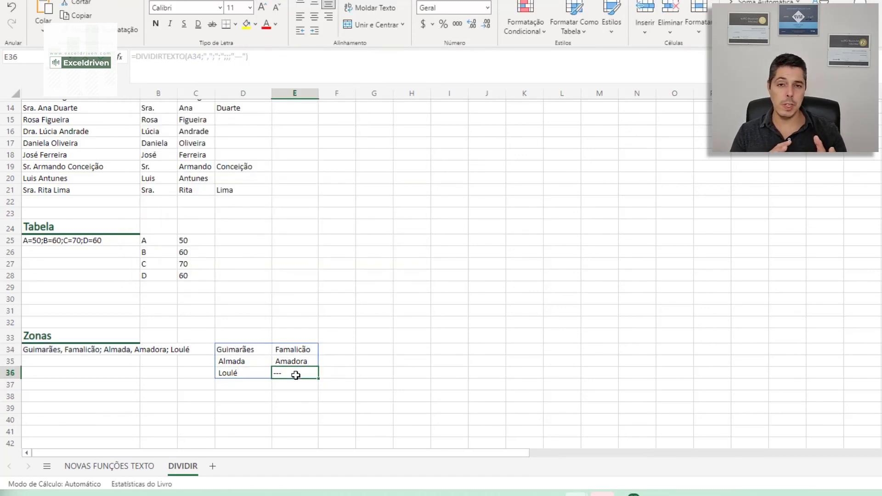